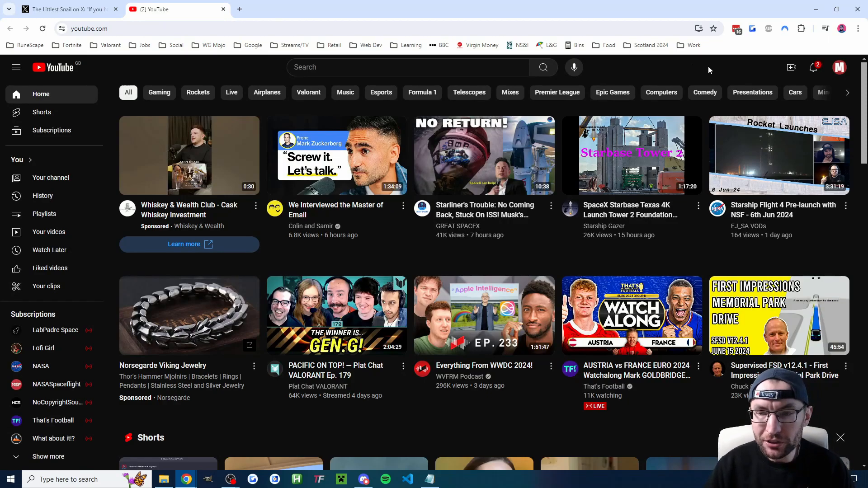
Open YouTube Studio and bring up the channel's feature eligibility settings
left_click(840, 68)
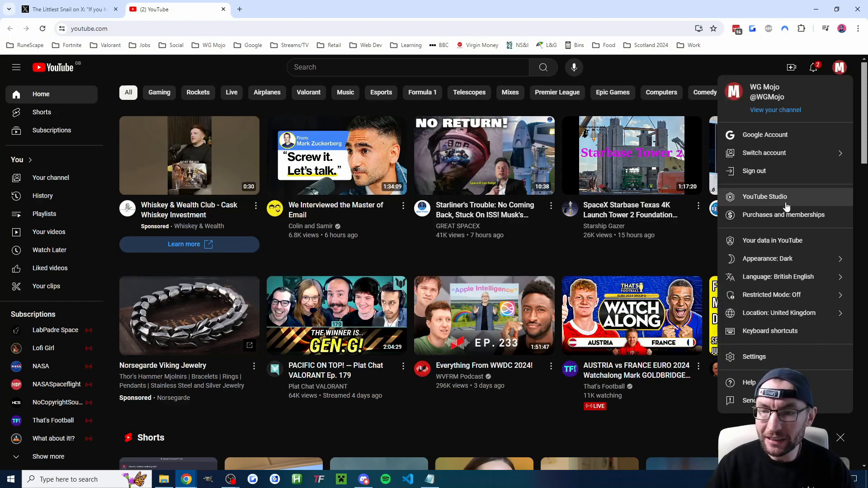
left_click(809, 198)
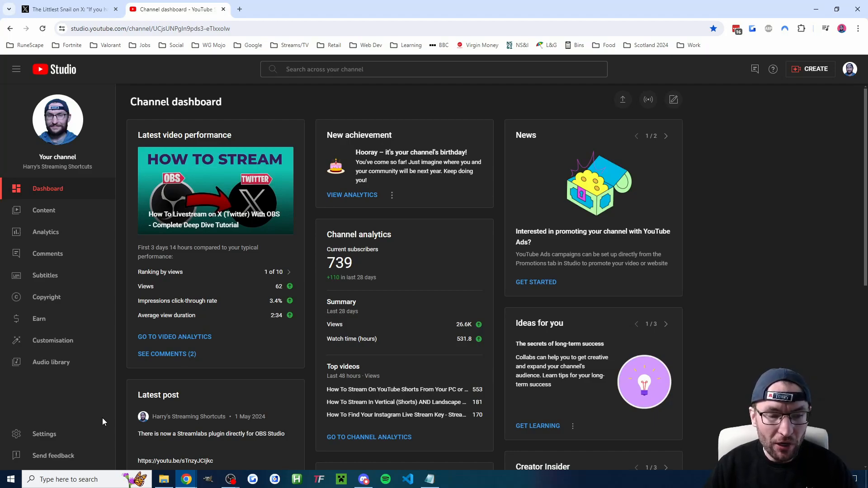
left_click(77, 438)
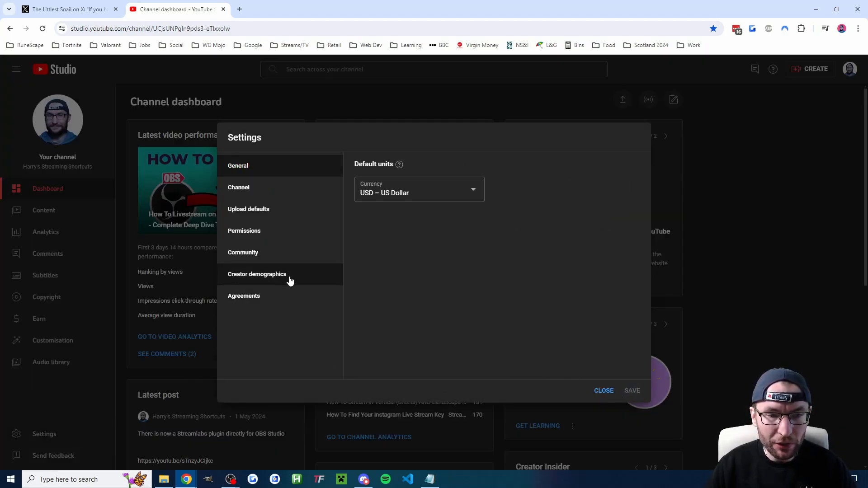
left_click(272, 196)
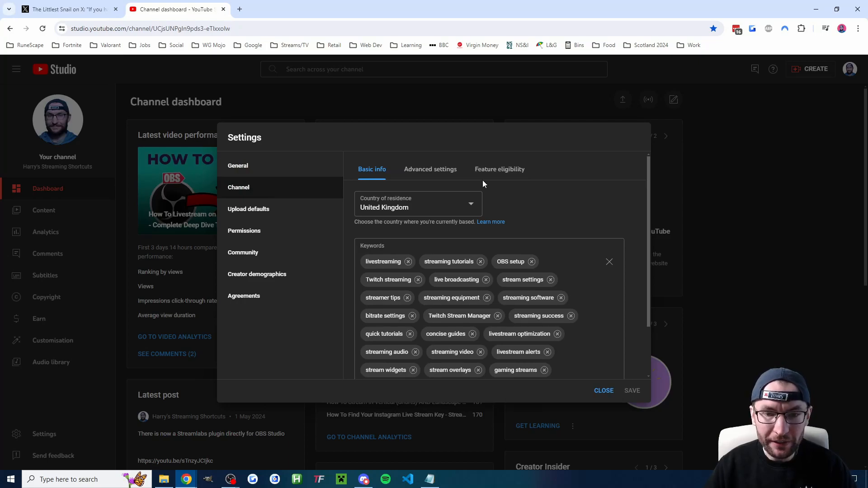
left_click(510, 171)
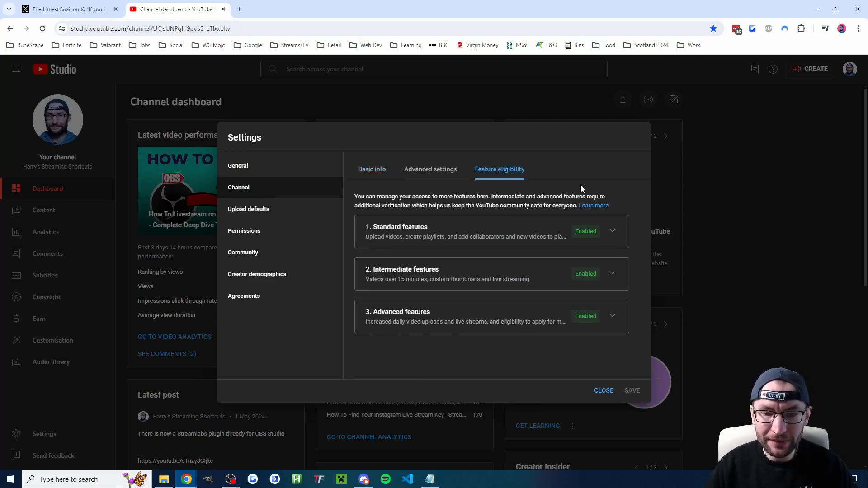
Expand the intermediate and advanced features to examine the live streaming requirements
left_click(612, 275)
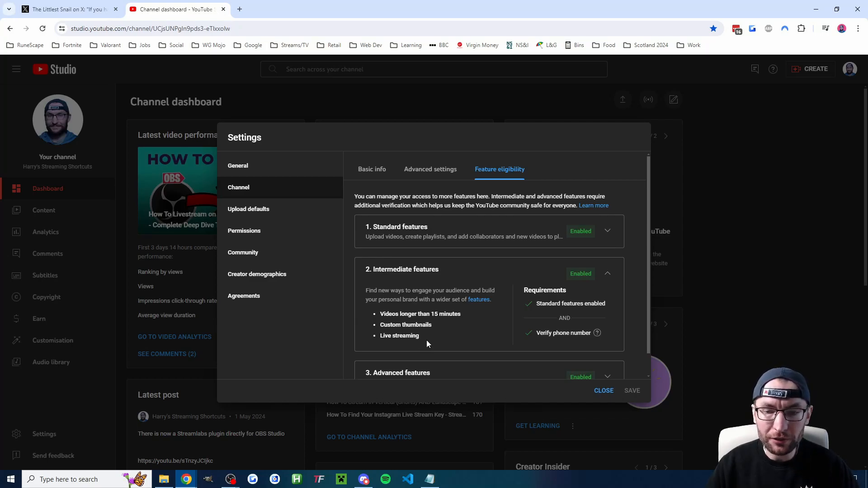
scroll(588, 353, "down", 1)
left_click(607, 354)
scroll(527, 320, "down", 3)
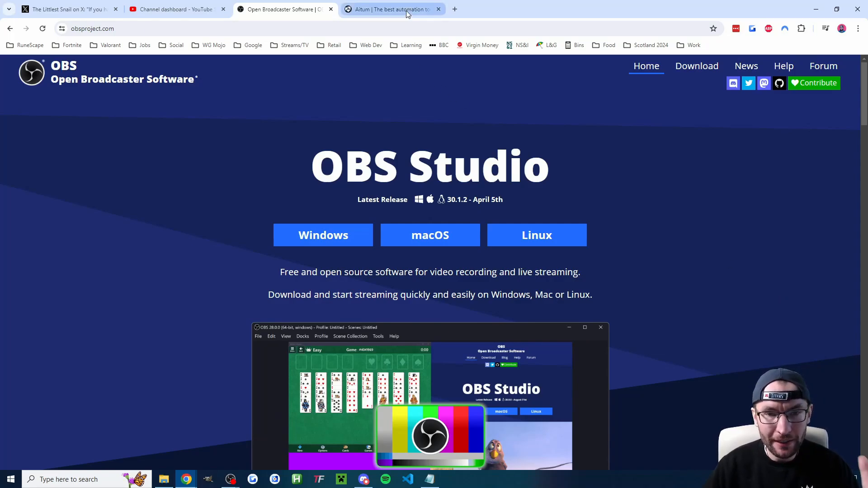
Switch to the Aitum website already loaded in the browser
left_click(389, 9)
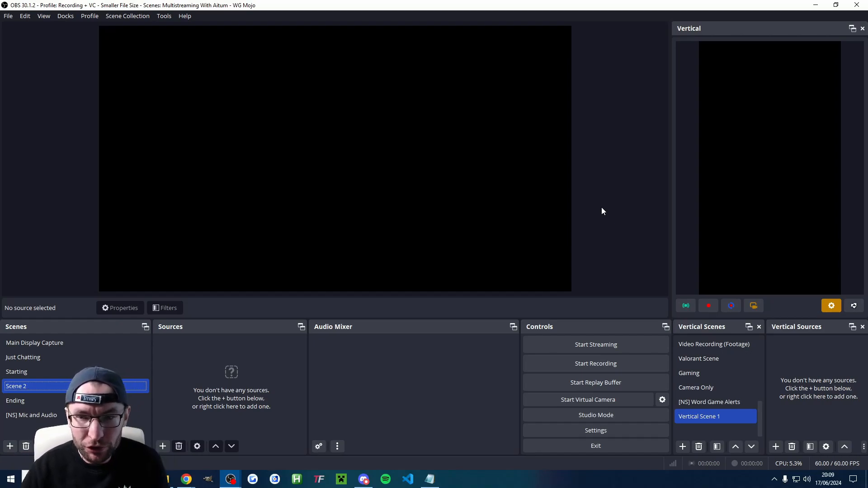
left_click(730, 348)
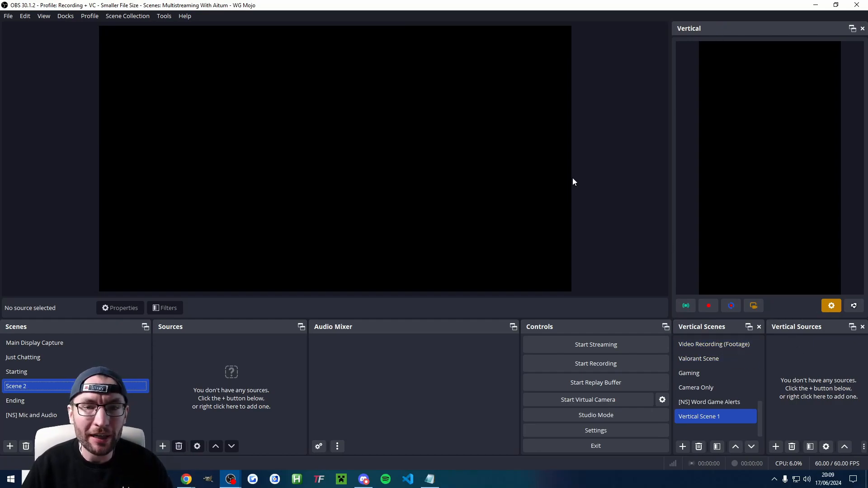
left_click(67, 18)
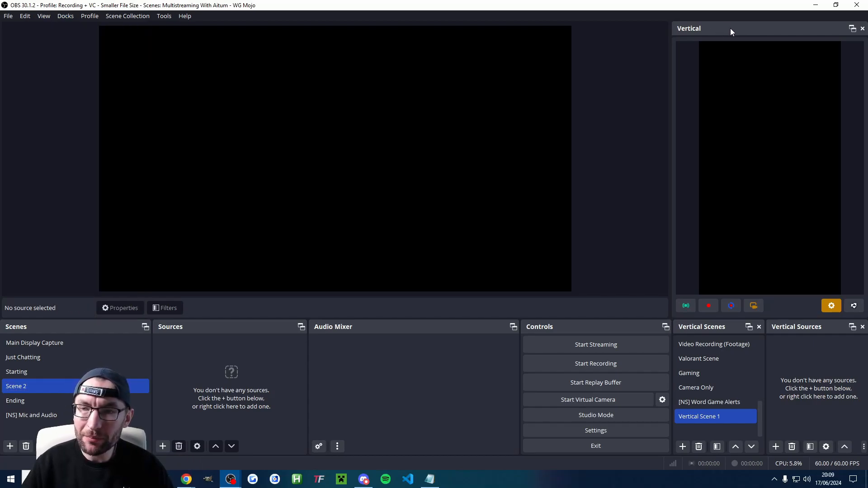
left_click_drag(730, 28, 851, 81)
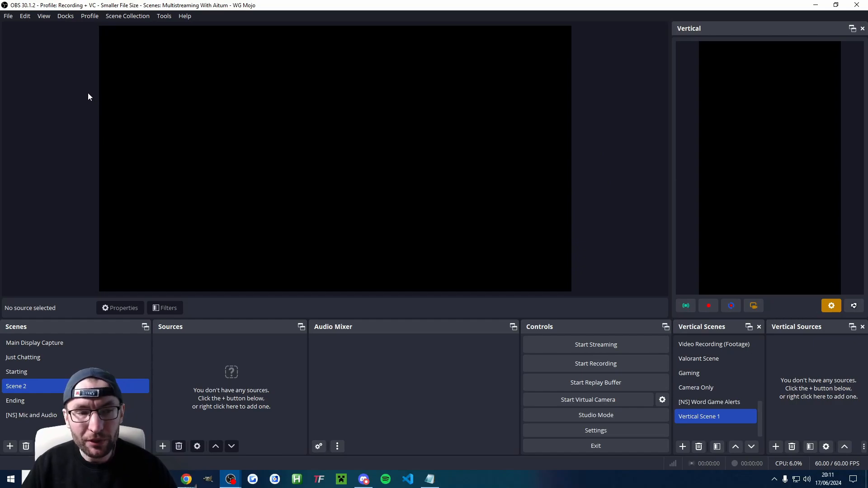
In OBS, create a new profile named "YT Shorts Stream + Recording" with the auto-configuration wizard enabled
left_click(89, 16)
left_click(102, 26)
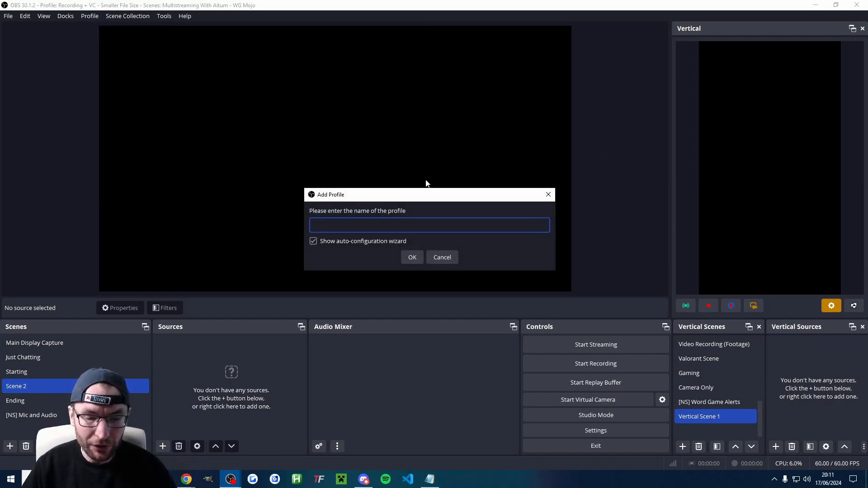
type("YT Shorts Stream + Recording")
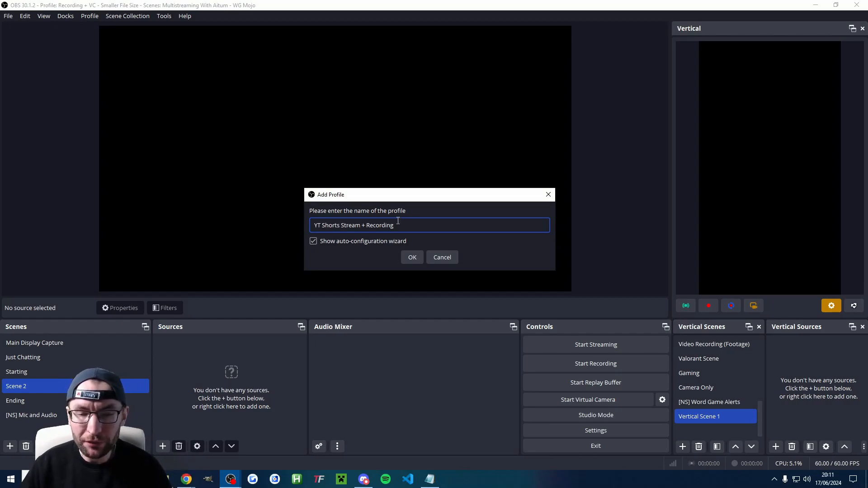
triple_click(376, 229)
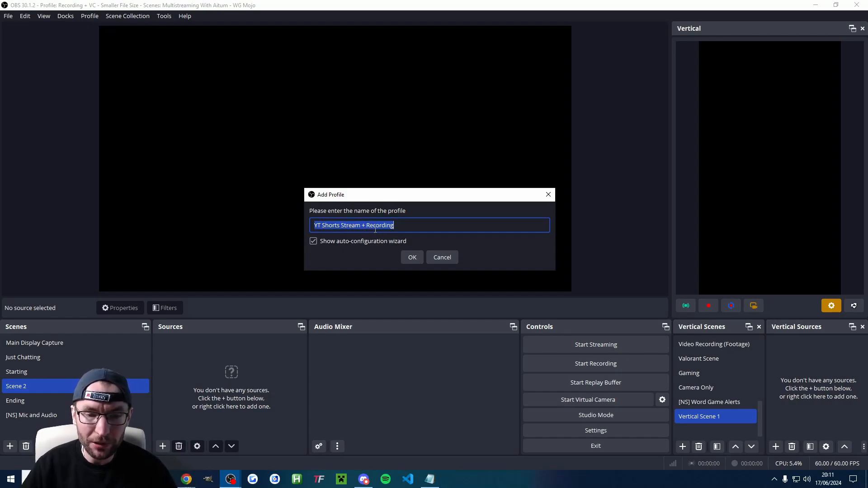
left_click(412, 258)
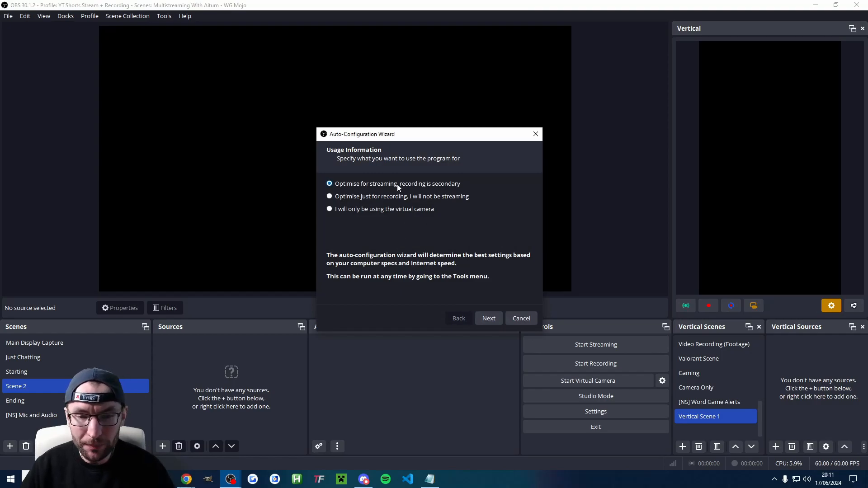
Optimise the profile for streaming with recording secondary, using a 1920x1080 base resolution and 60 FPS
left_click(489, 320)
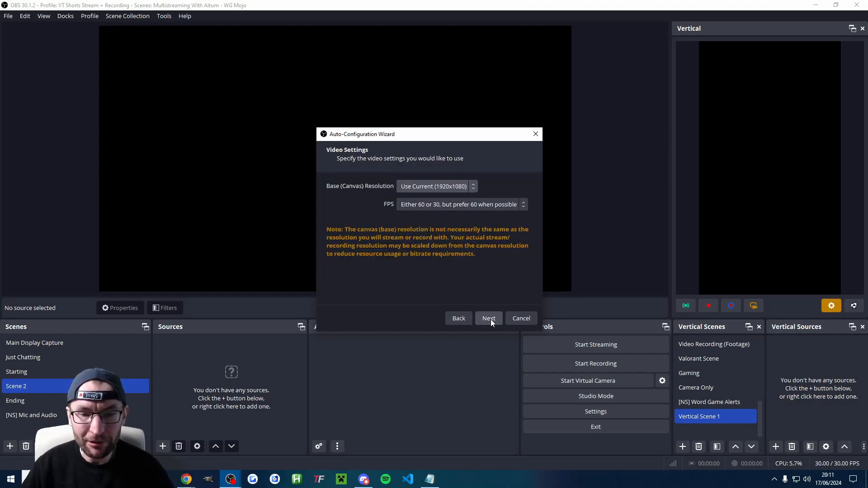
left_click(440, 185)
left_click(422, 237)
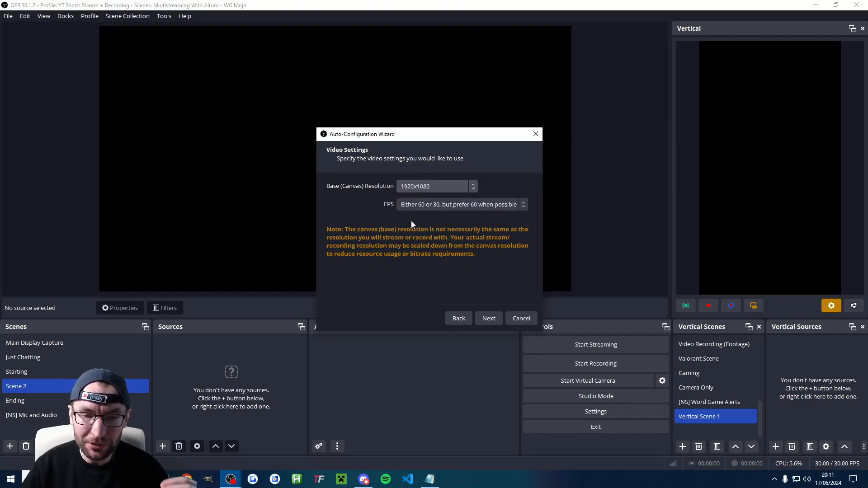
left_click(444, 204)
left_click(408, 253)
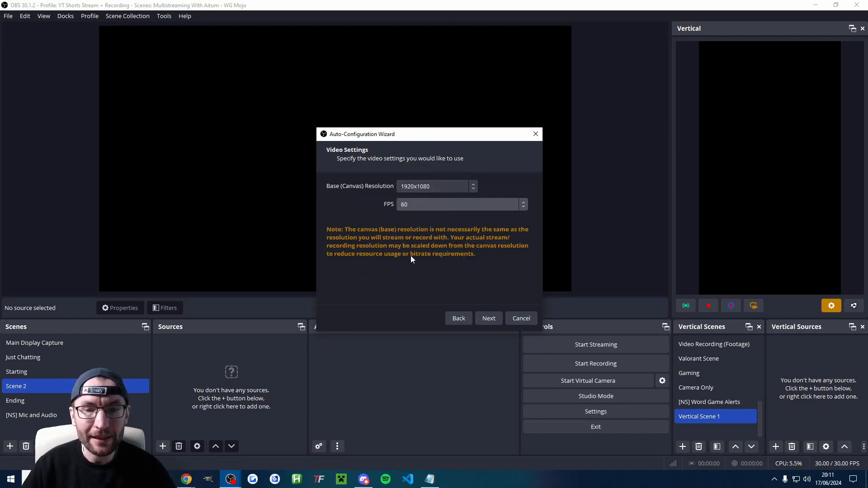
left_click(489, 318)
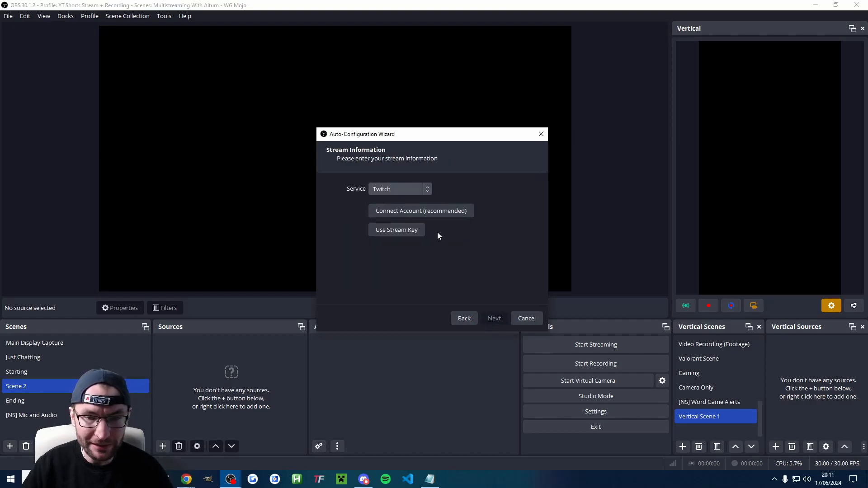
Choose the Custom streaming service, turn off the bandwidth test bitrate estimate, and set the video bitrate to 6000
left_click(399, 187)
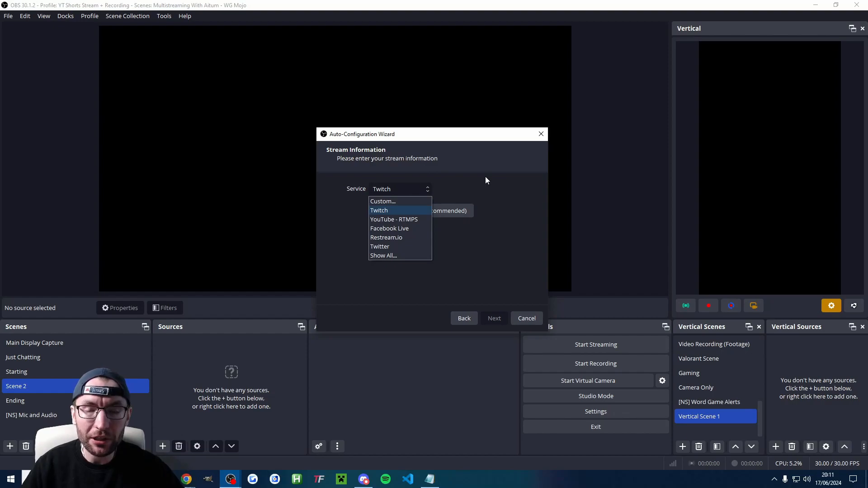
left_click(387, 202)
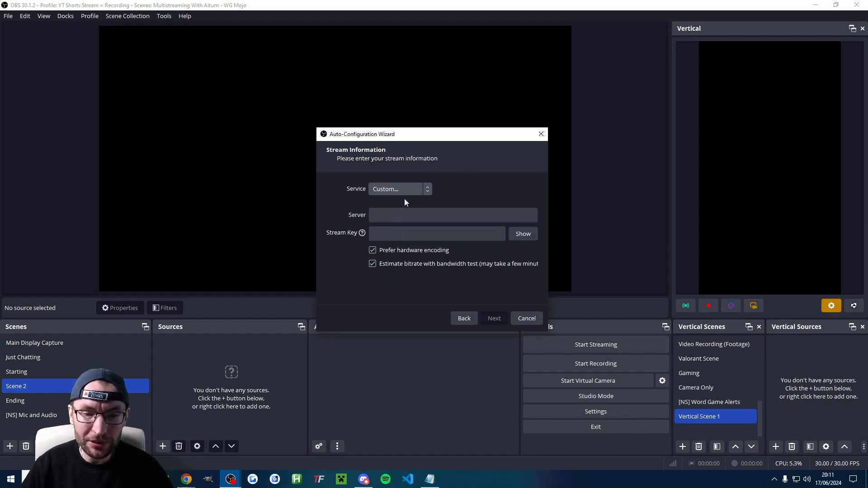
left_click(375, 264)
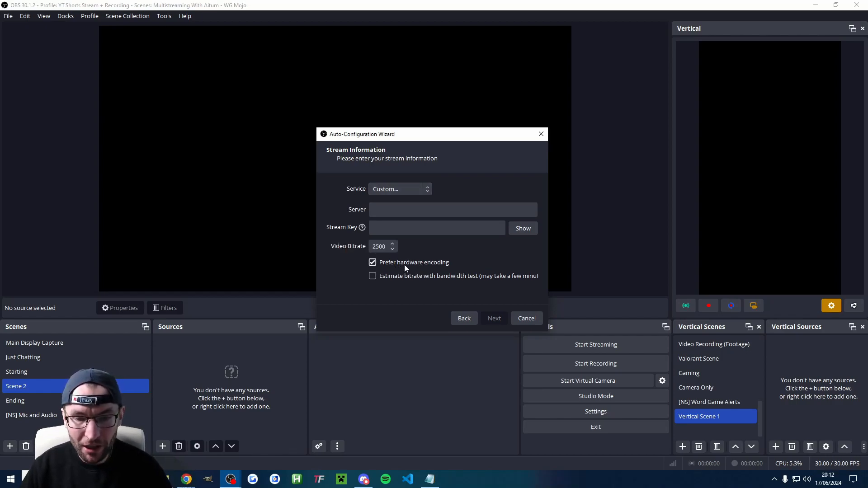
double_click(381, 246)
type("6000")
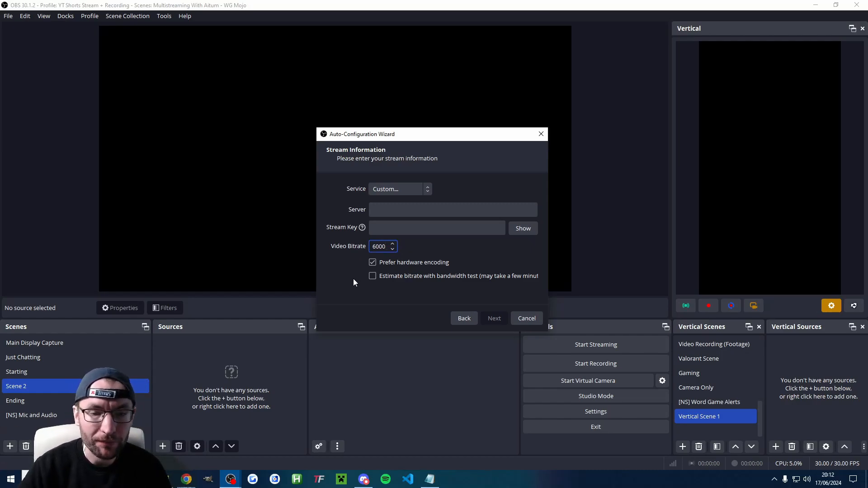
Enter the placeholder server "sdfg" and a placeholder stream key, and apply the wizard's recommended settings
left_click(396, 208)
type("sdfg")
left_click(401, 231)
type("sdfg")
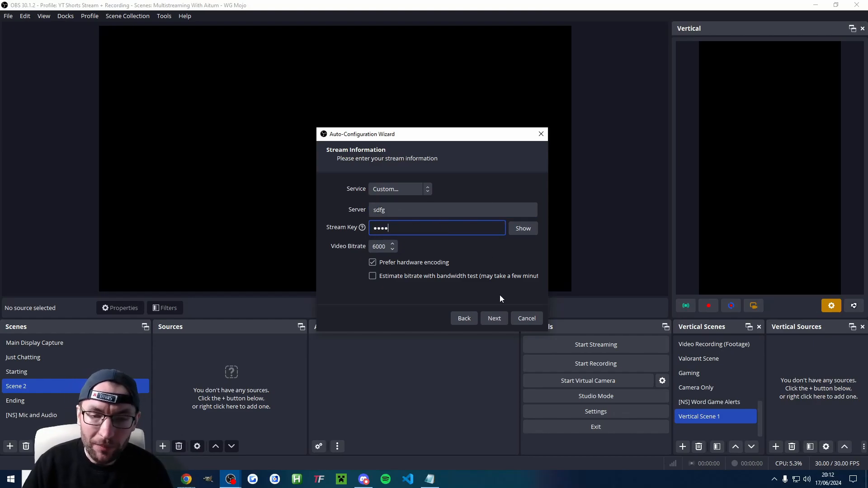
left_click(493, 318)
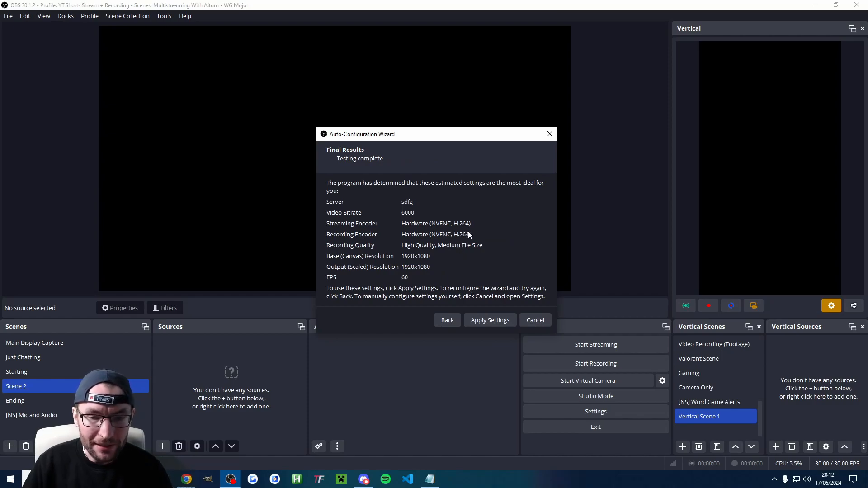
left_click(490, 321)
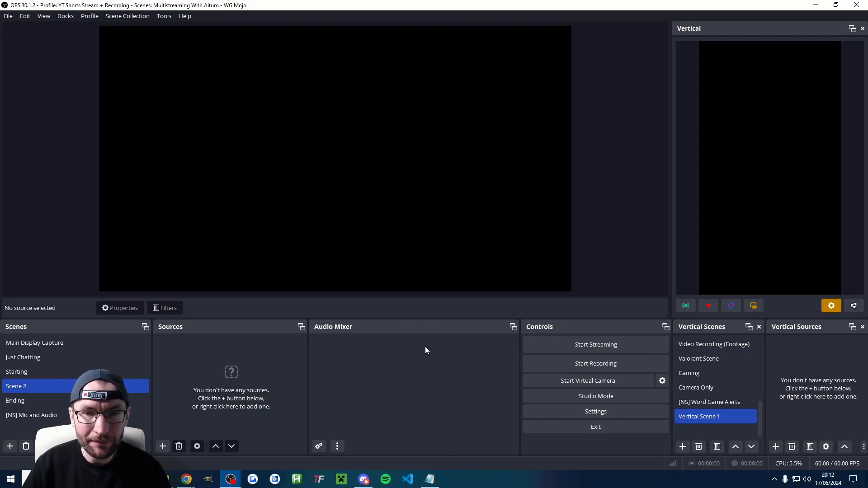
Create a new scene collection named "Shorts Streaming + Recording Scenes"
left_click(134, 15)
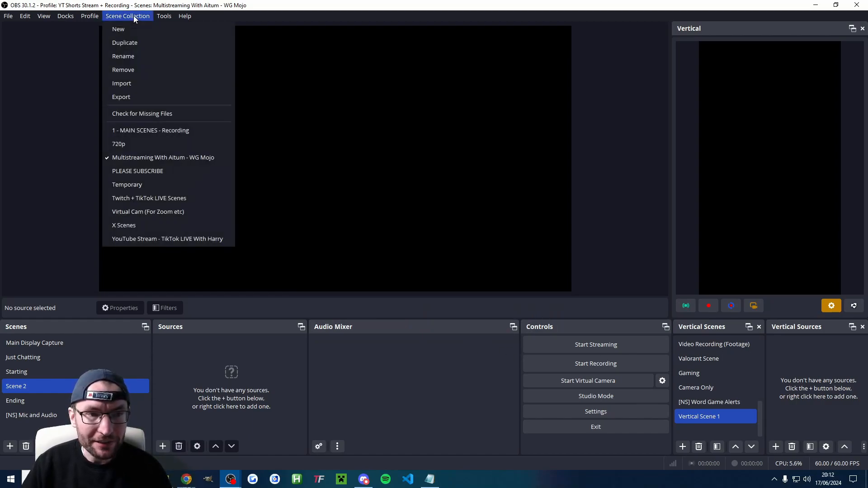
left_click(137, 28)
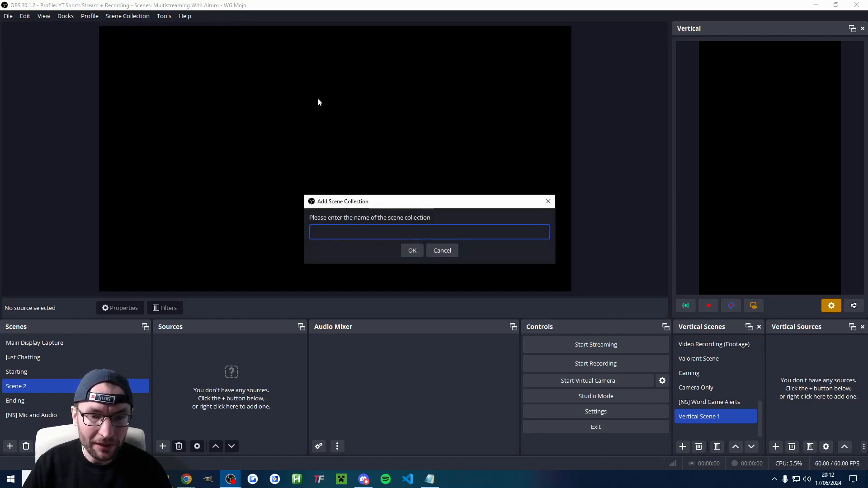
type("Shorts Streaming + Recording Scenes")
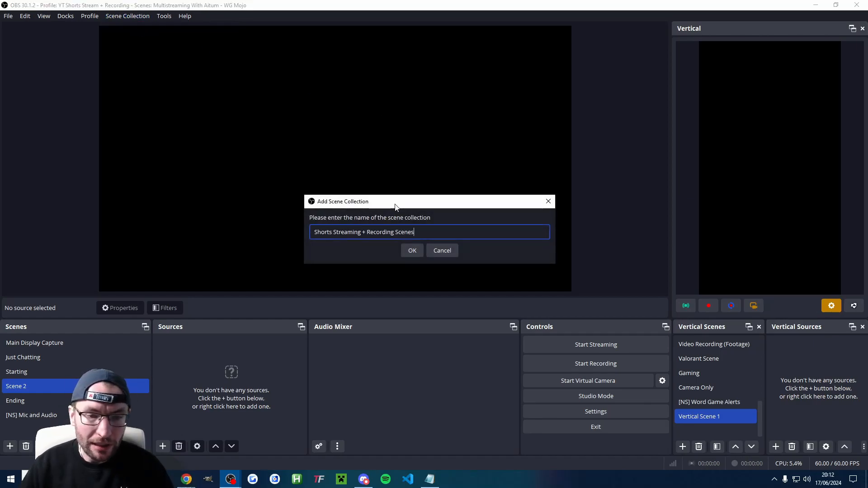
left_click(415, 252)
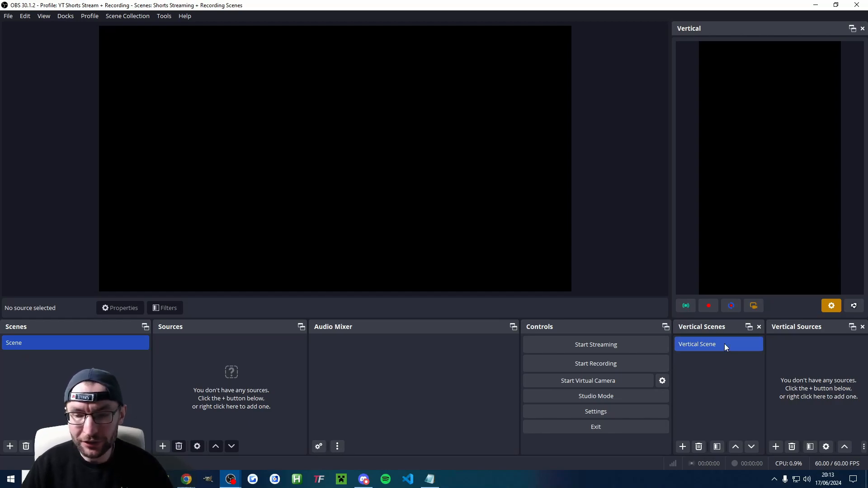
Set the global desktop audio to Speakers (HyperX Cloud II Wireless) and the first mic/auxiliary audio to Microphone (HyperX Quadcast)
left_click(591, 412)
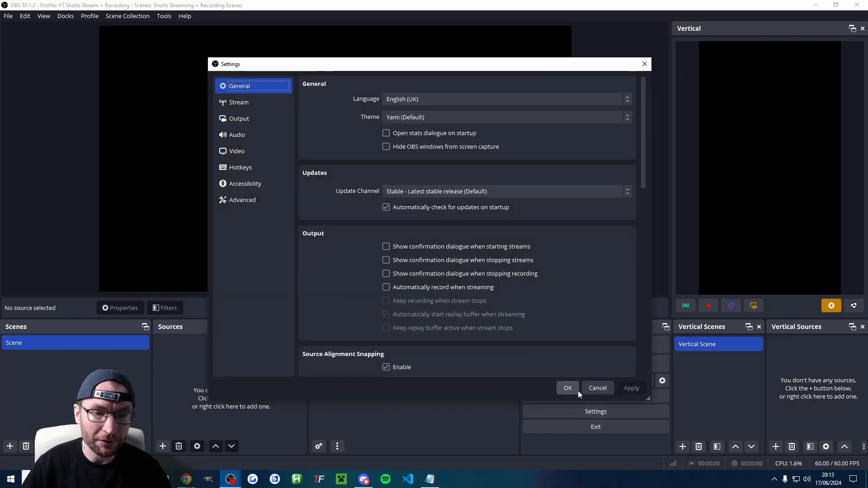
left_click(263, 132)
left_click(419, 161)
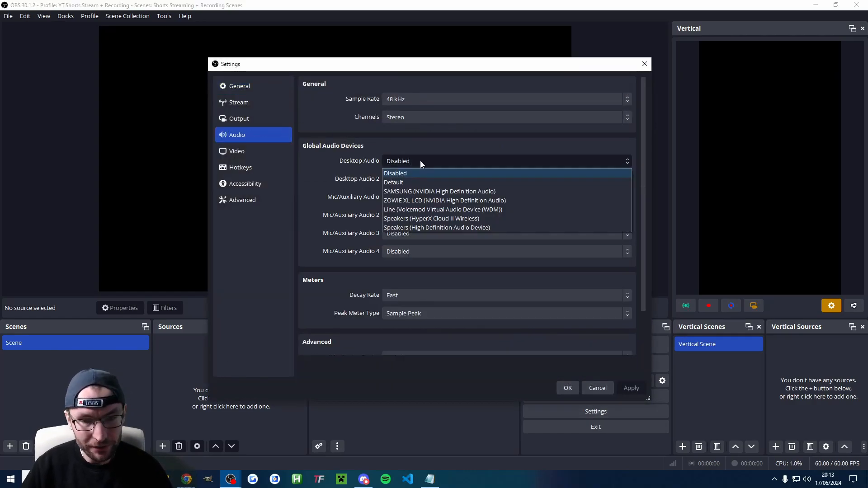
left_click(447, 219)
left_click(408, 197)
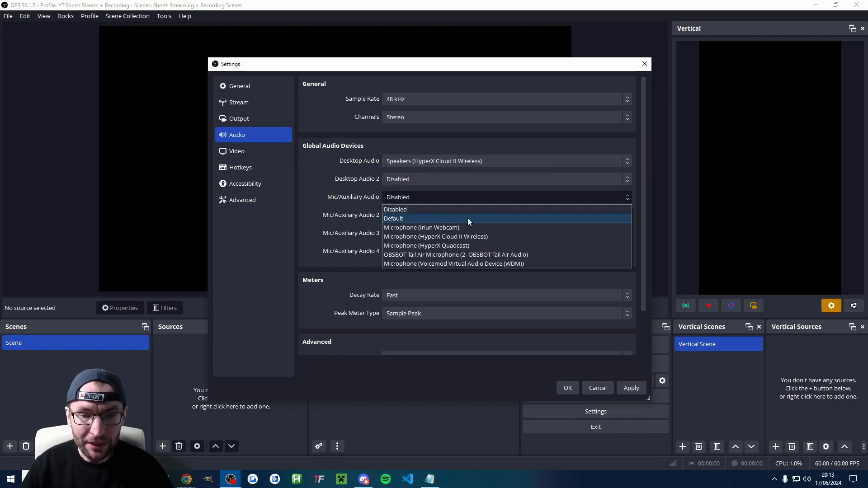
left_click(449, 247)
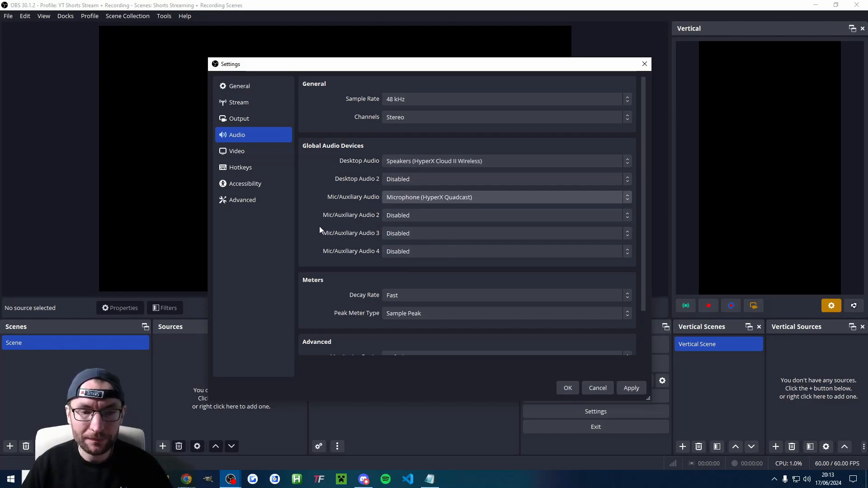
left_click(569, 390)
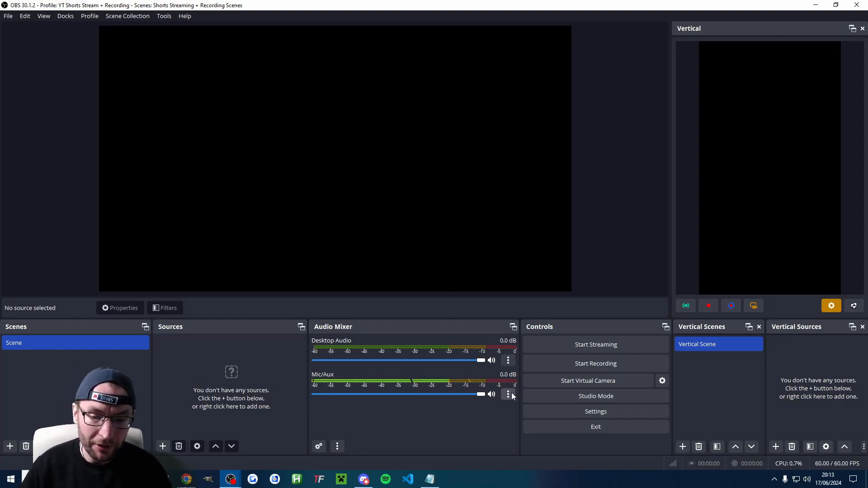
Add a Noise Suppression filter to the Mic/Aux audio using the RNNoise (good quality, more CPU usage) method
right_click(330, 377)
left_click(366, 341)
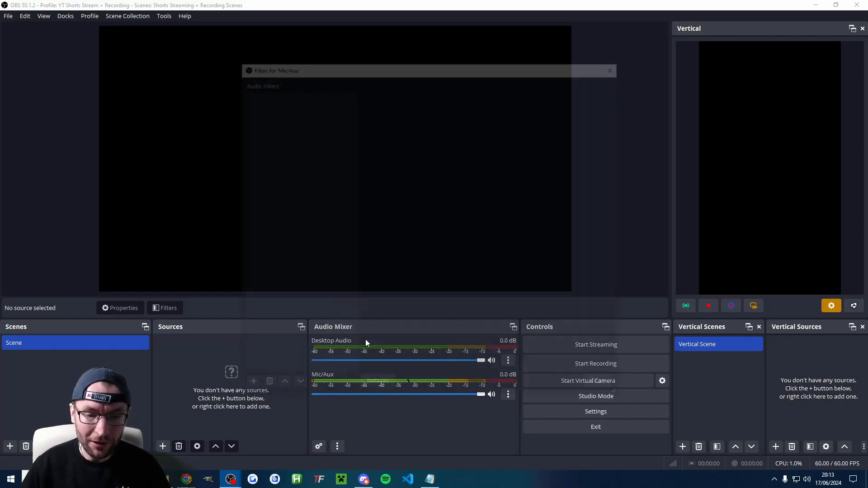
left_click(248, 388)
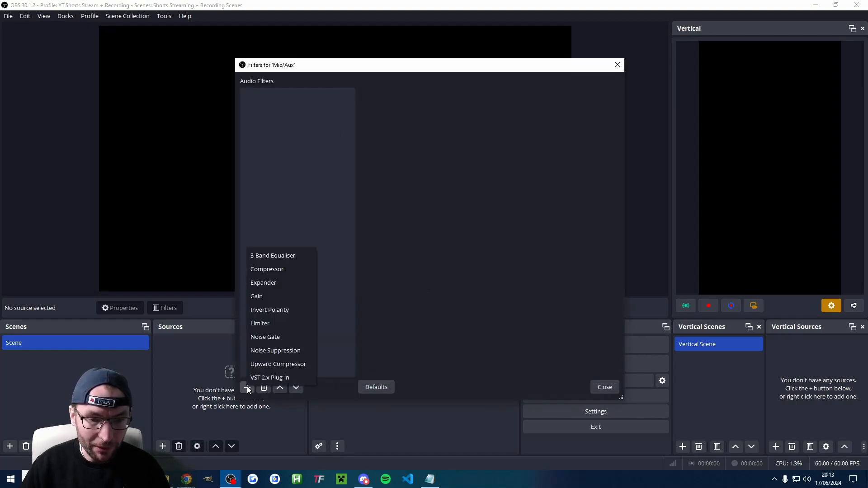
left_click(290, 350)
left_click(411, 248)
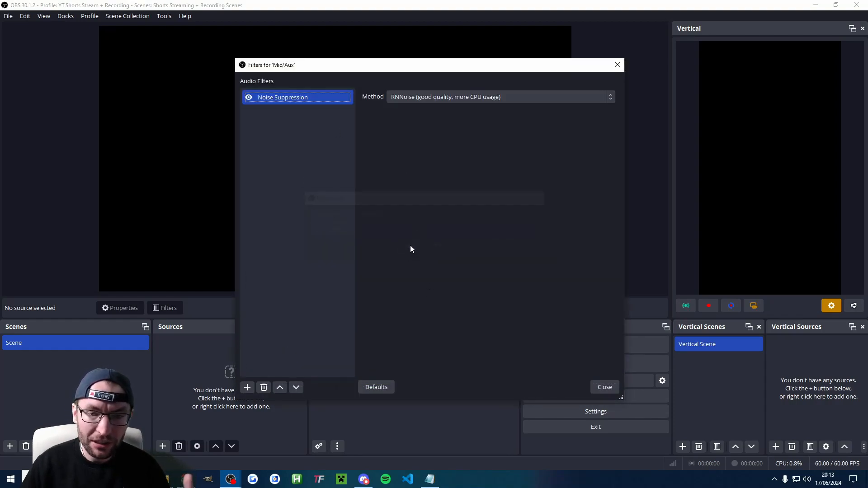
left_click(478, 96)
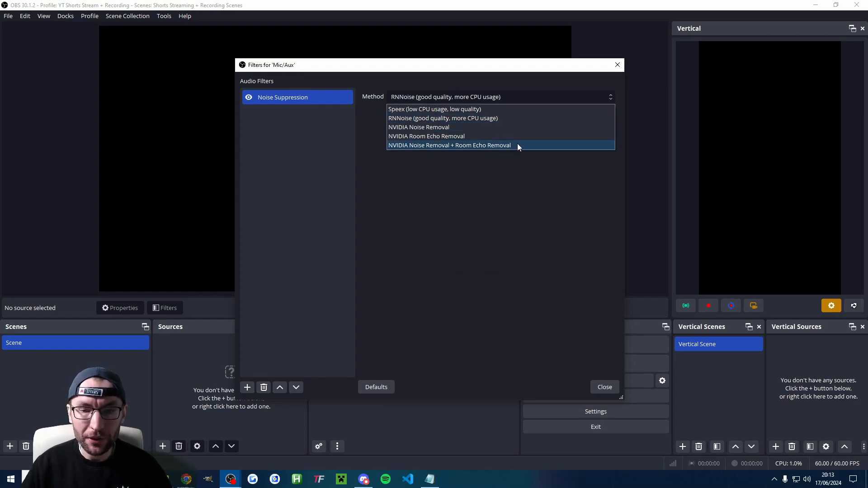
left_click(462, 119)
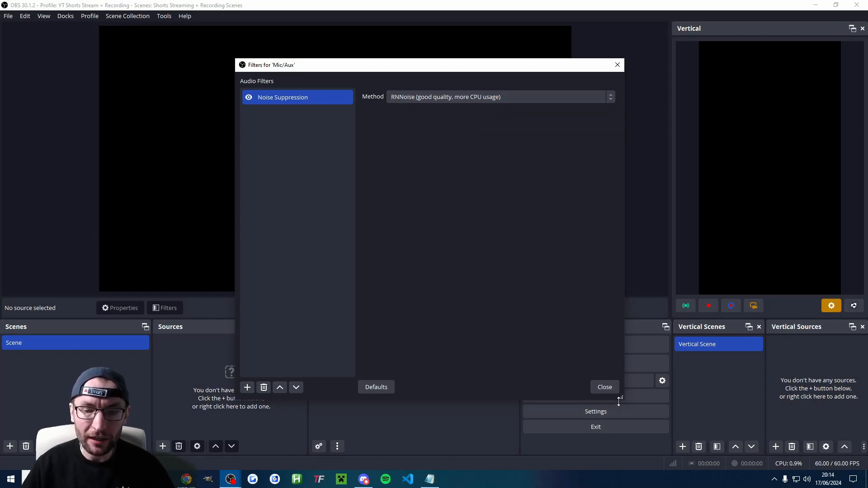
left_click(606, 388)
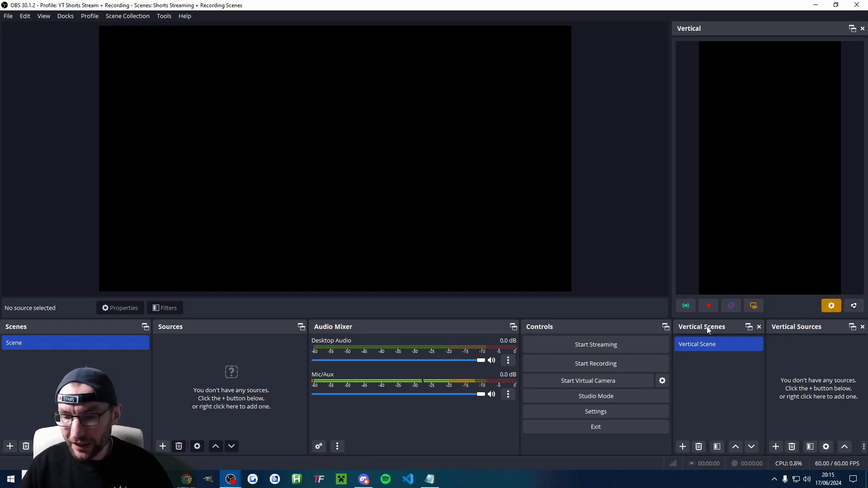
Rename the existing vertical scene as "Full Camera Vertical"
right_click(709, 345)
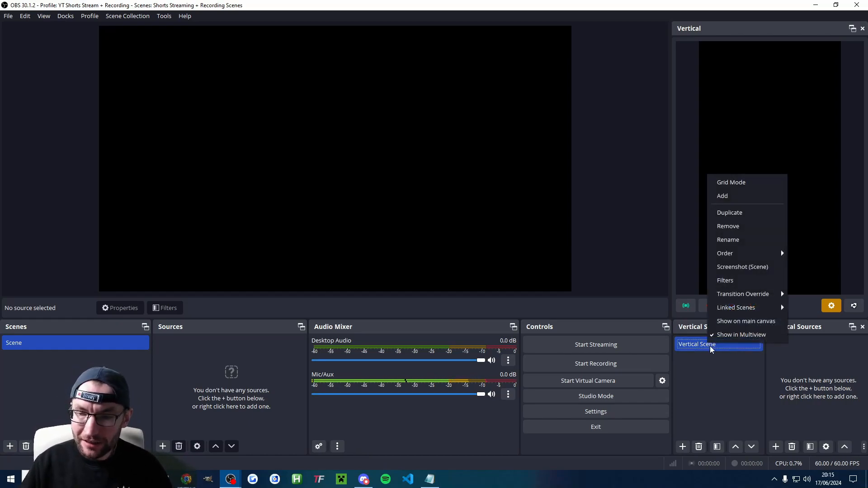
left_click(737, 241)
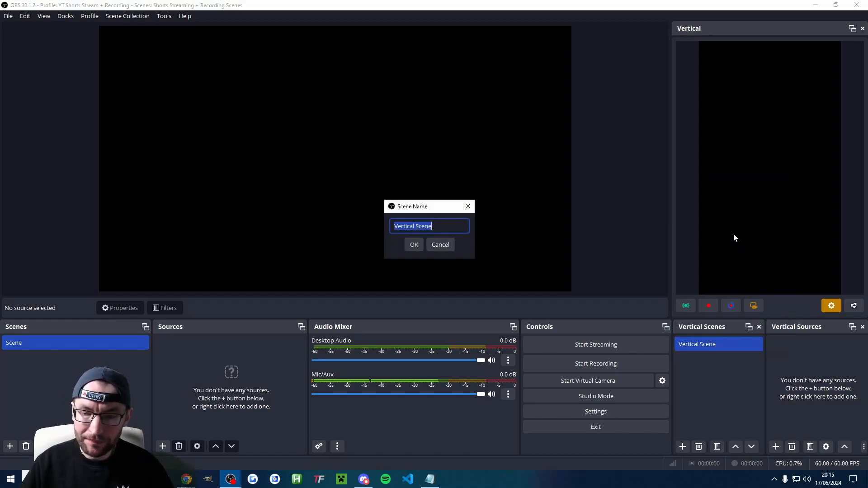
type("Full Camera Vertical")
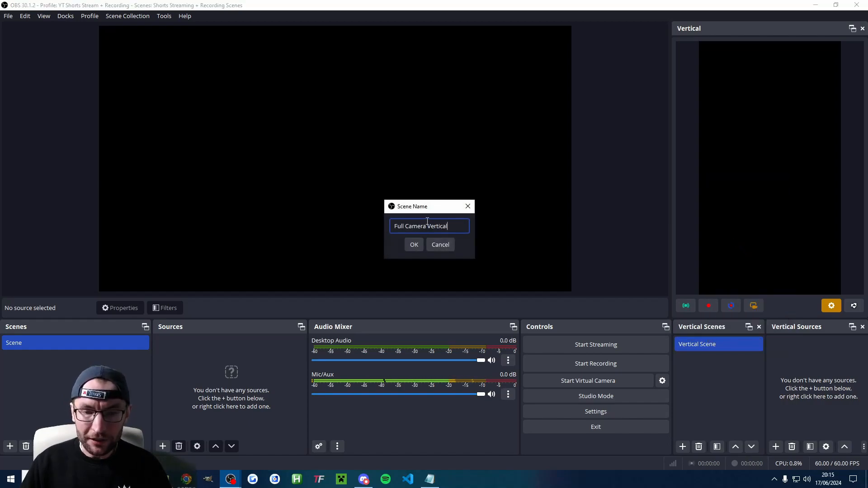
left_click(415, 243)
Rename the existing main canvas scene as "Full Camera"
right_click(19, 343)
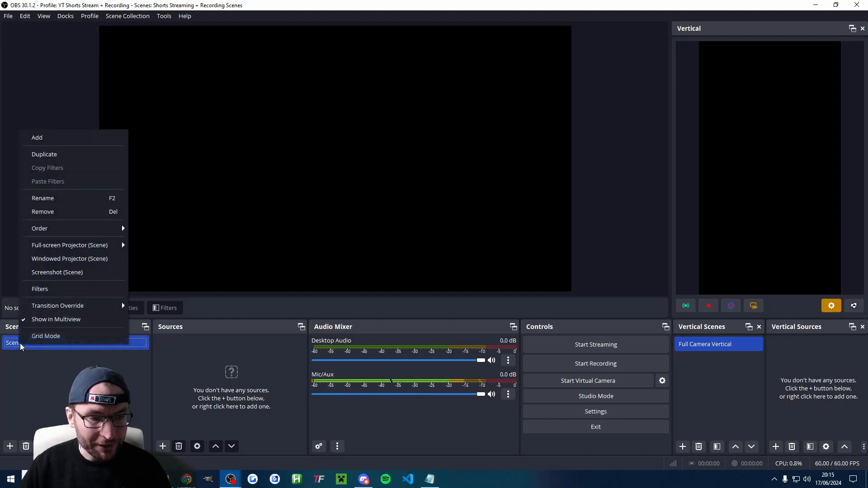
left_click(53, 199)
type("Full Camera")
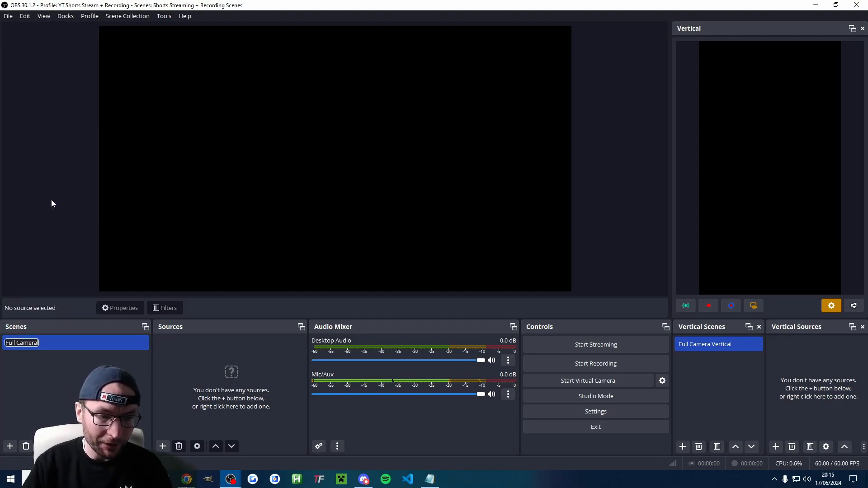
key("Return")
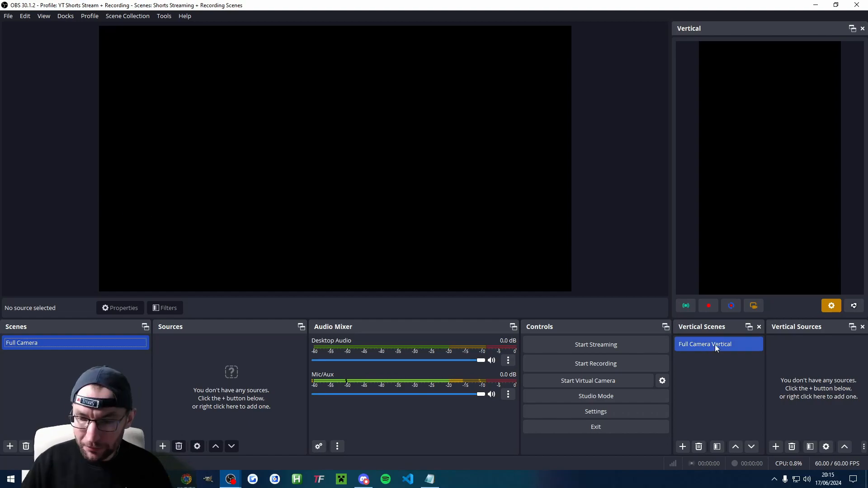
Add a second vertical scene named "Computer Display Vertical"
left_click(683, 447)
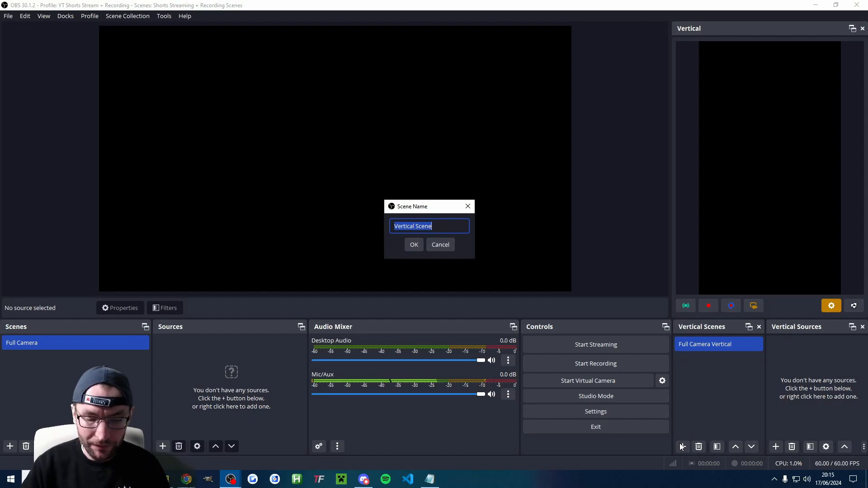
type("Computer Display Vertical")
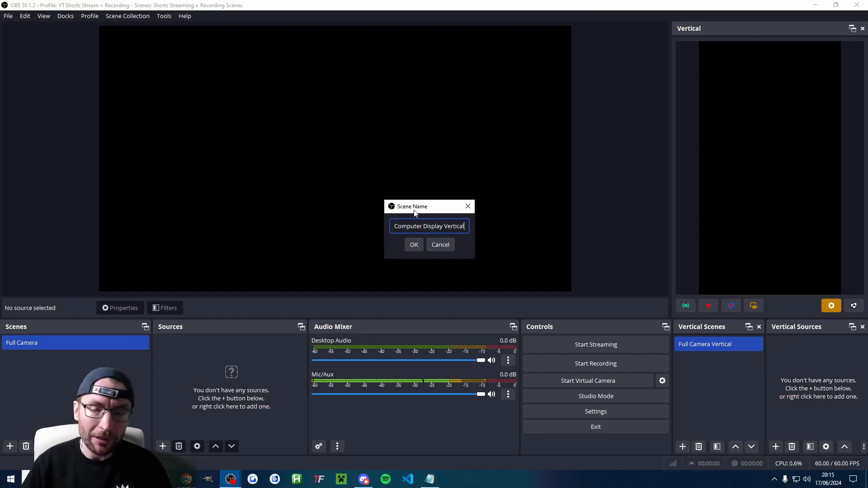
left_click(414, 245)
Add a second main canvas scene named "Computer Display"
left_click(25, 342)
left_click(10, 446)
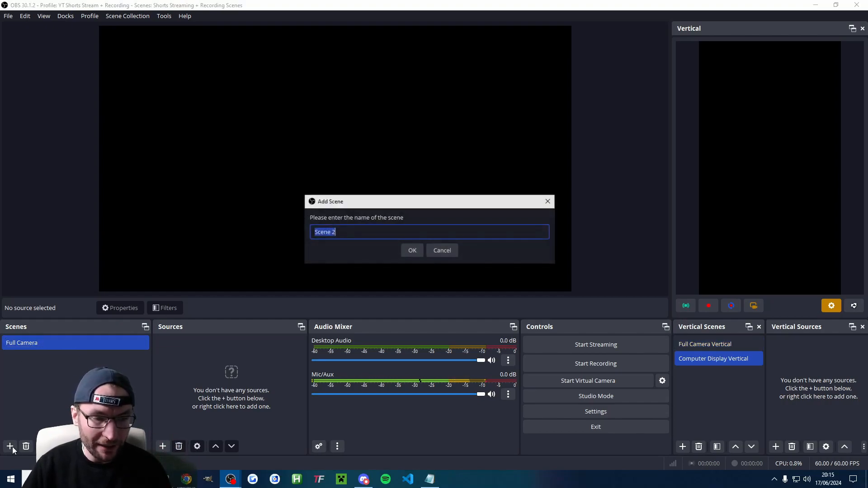
type("Computer Display")
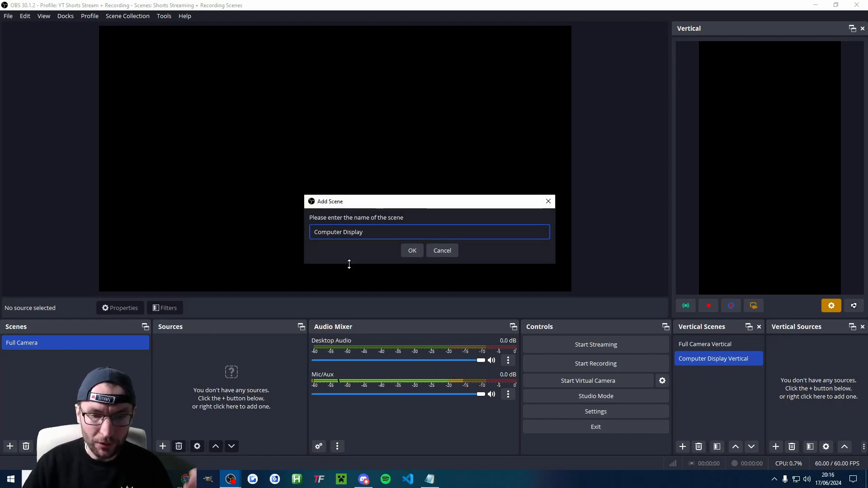
left_click(414, 250)
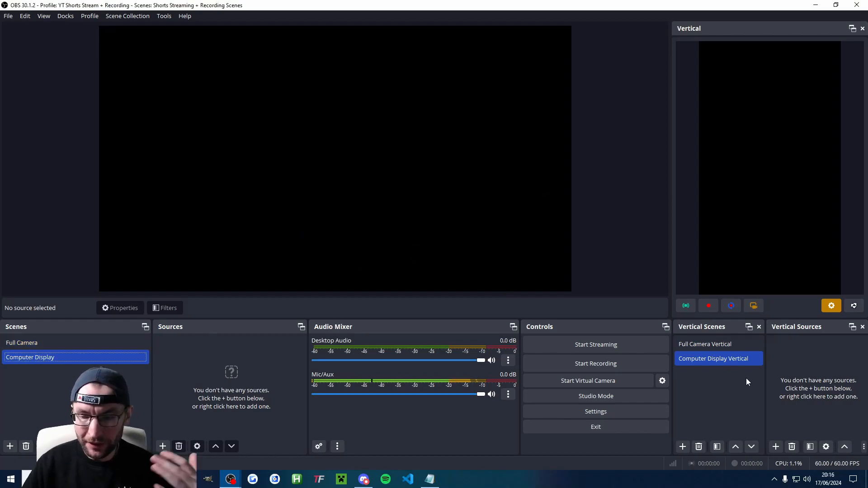
Link the Computer Display Vertical scene to Computer Display, and the Full Camera Vertical scene to Full Camera
right_click(707, 360)
mouse_move(743, 330)
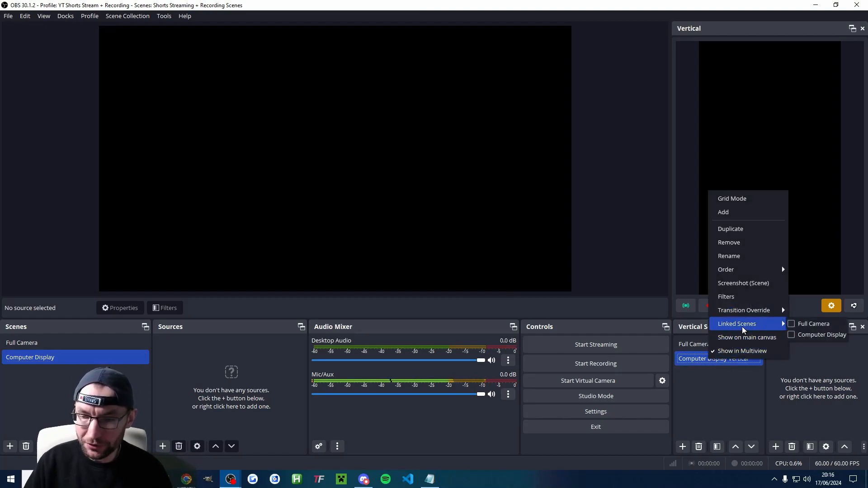
left_click(801, 337)
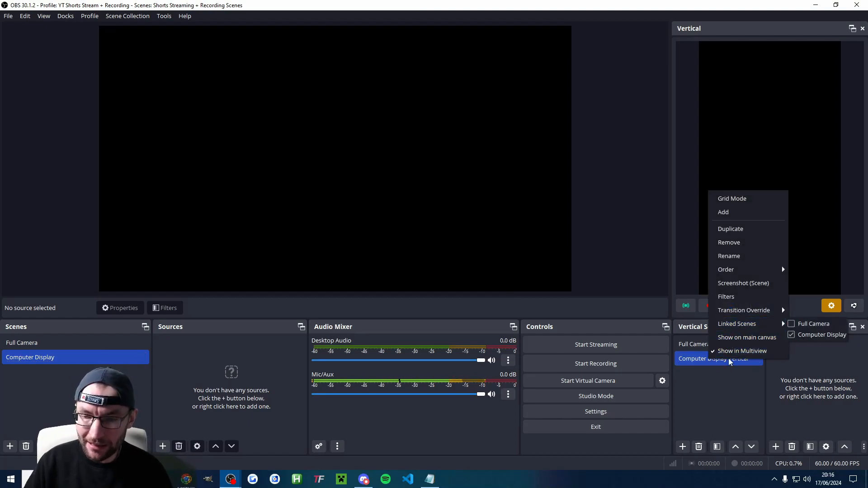
left_click(690, 344)
right_click(690, 347)
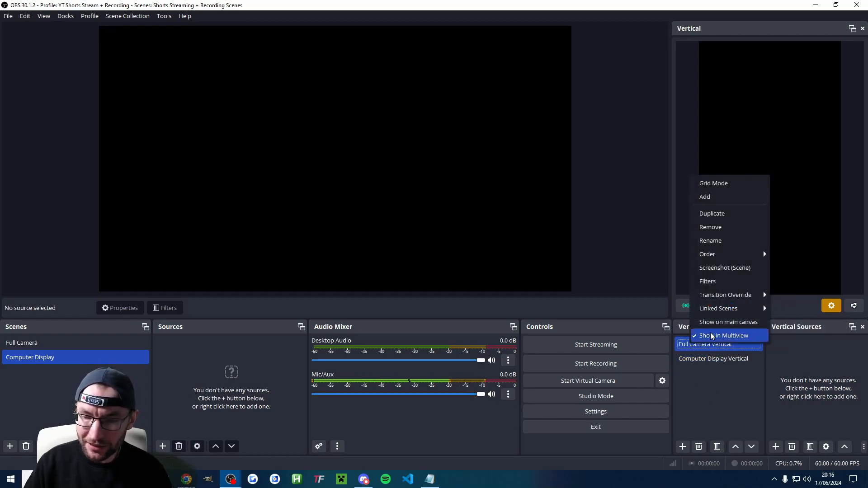
mouse_move(739, 309)
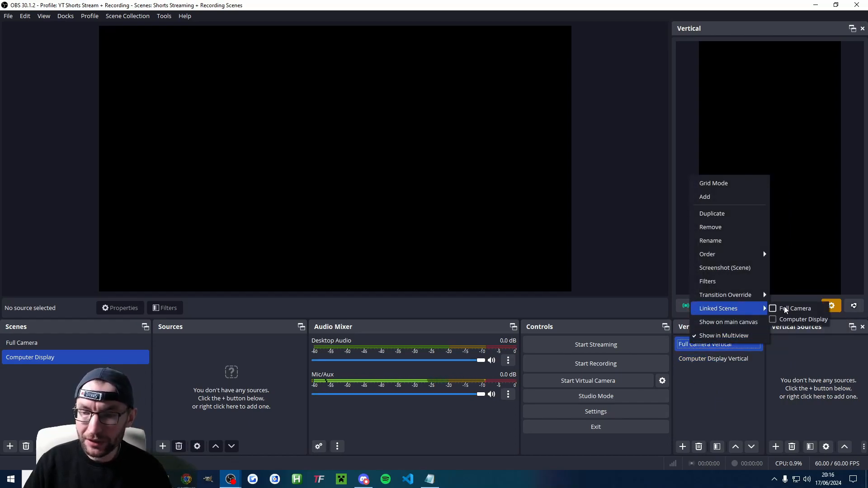
left_click(703, 397)
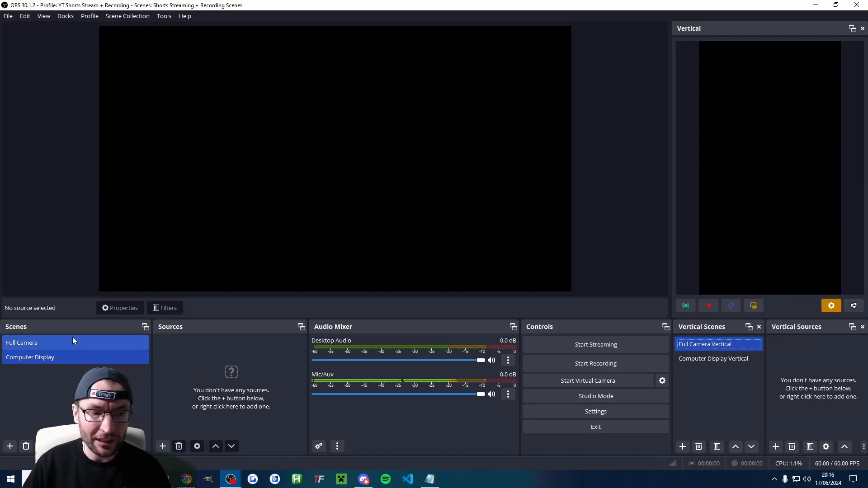
Switch back and forth between the Full Camera and Computer Display scenes to check that the linked vertical scenes follow, ending on Full Camera
left_click(37, 344)
left_click(36, 357)
left_click(39, 344)
left_click(41, 357)
left_click(43, 342)
left_click(53, 358)
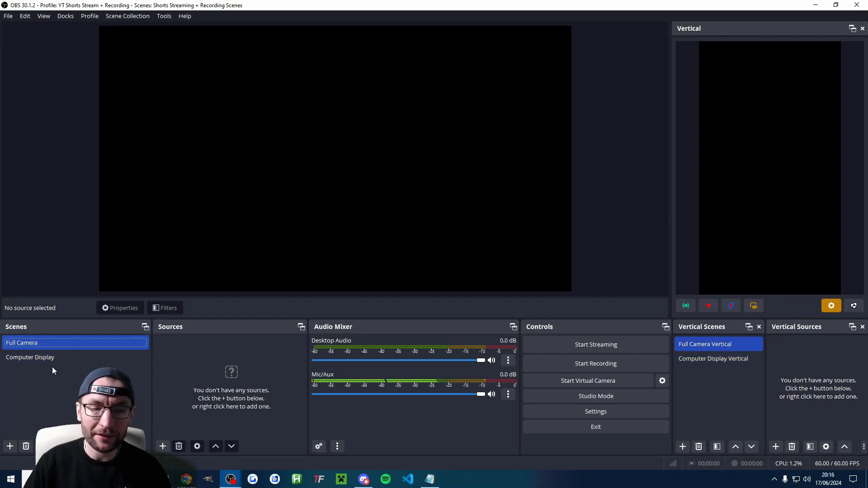
left_click(50, 362)
left_click(55, 345)
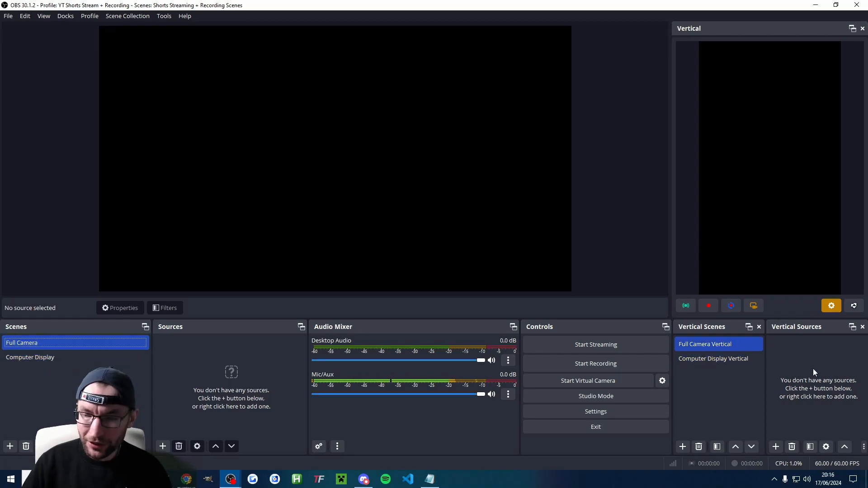
Add a new Video Capture Device source to the Full Camera Vertical scene, using the OBSBOT Tail Air Camera
left_click(776, 447)
mouse_move(796, 409)
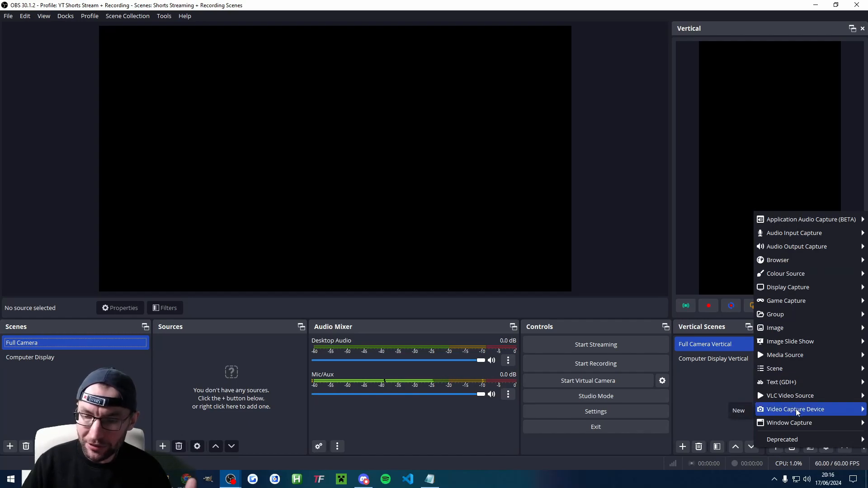
left_click(740, 410)
left_click(437, 240)
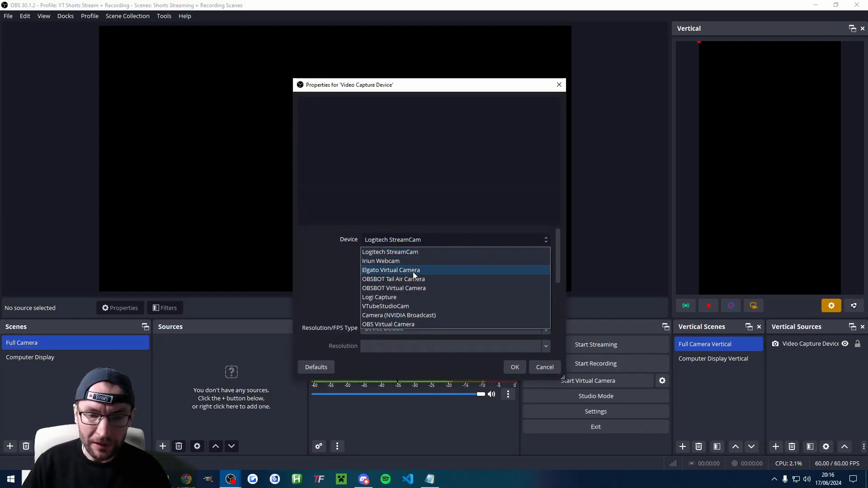
left_click(414, 279)
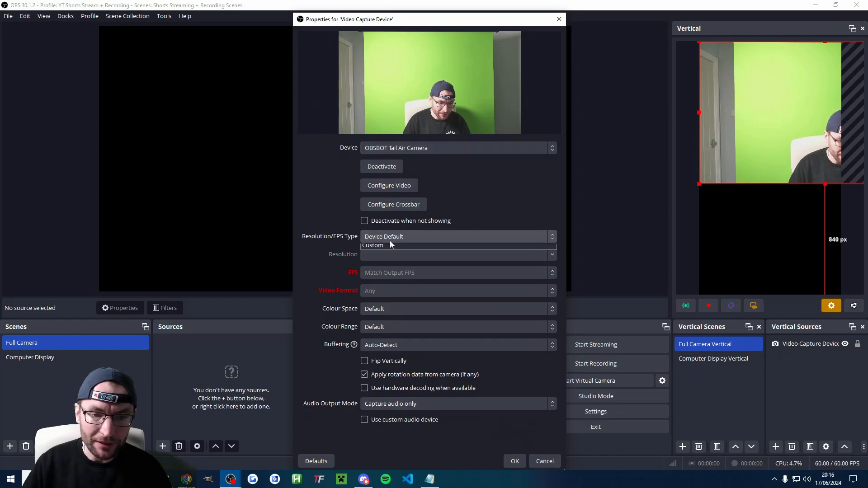
Configure the camera source with a custom resolution of 3840x2160, 30 FPS and the MJPEG video format
left_click(390, 240)
left_click(378, 258)
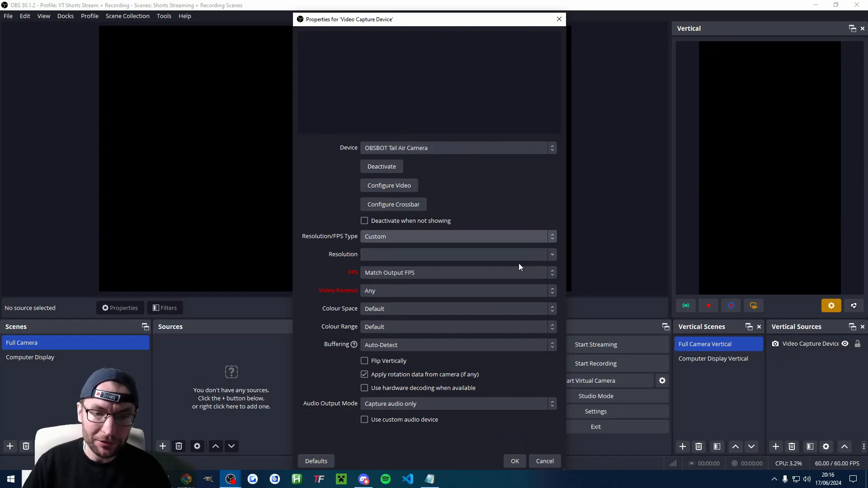
left_click(552, 254)
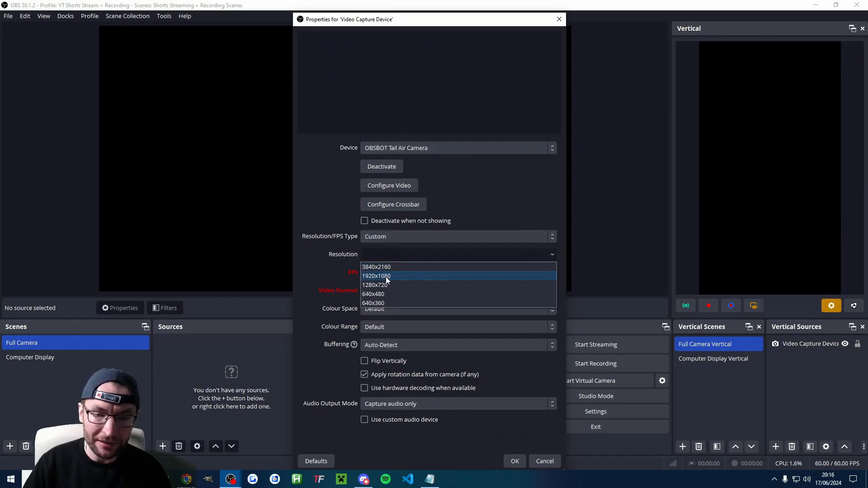
left_click(392, 267)
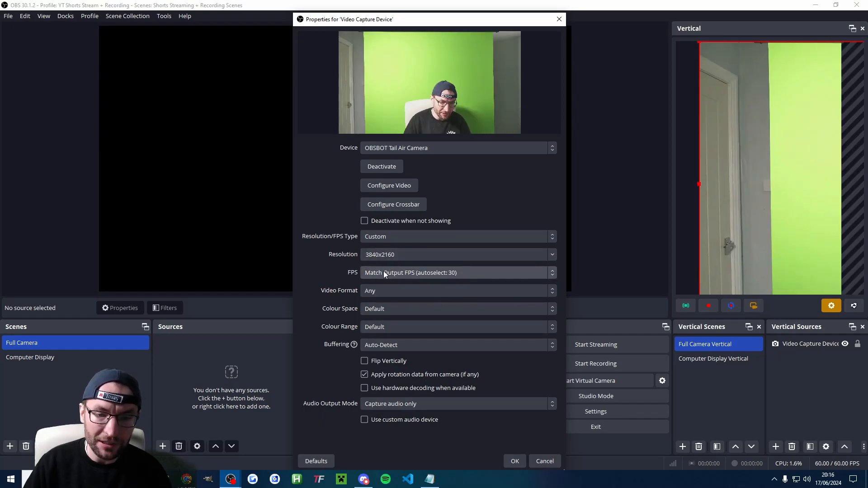
left_click(385, 273)
left_click(371, 302)
left_click(374, 292)
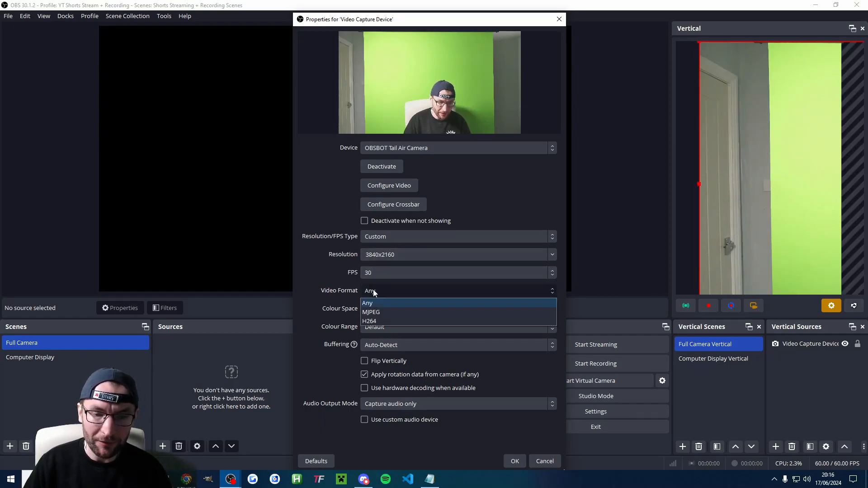
left_click(369, 312)
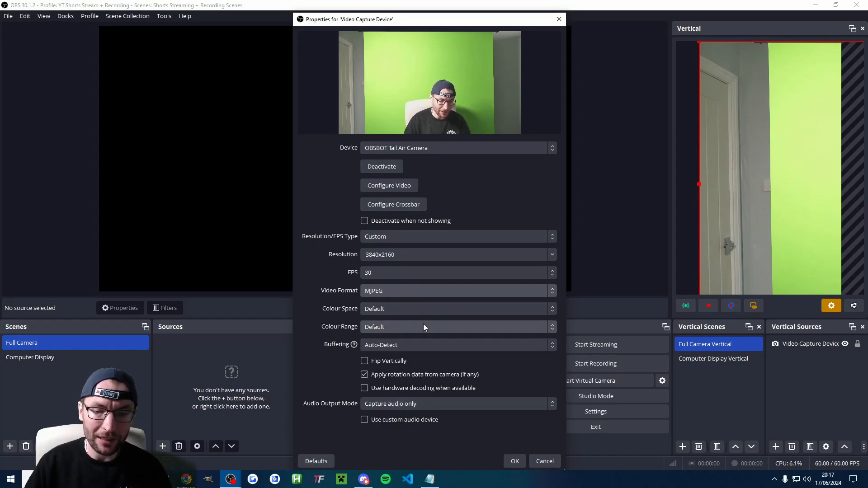
left_click(515, 461)
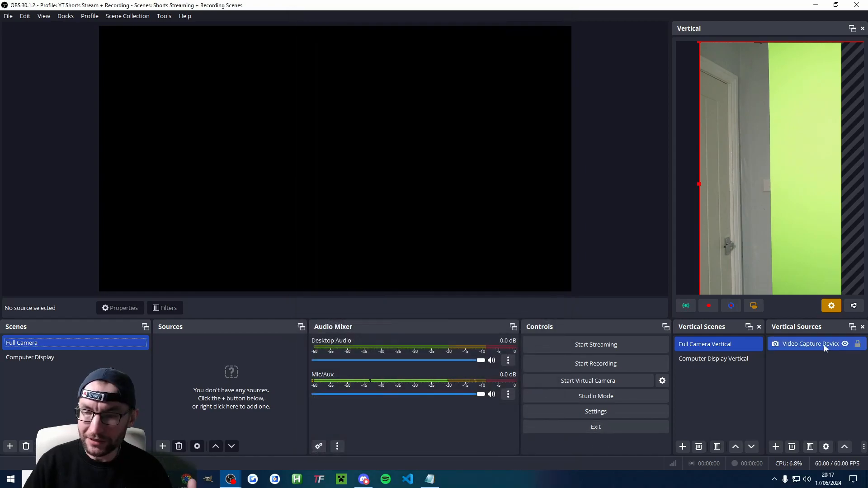
left_click(804, 345)
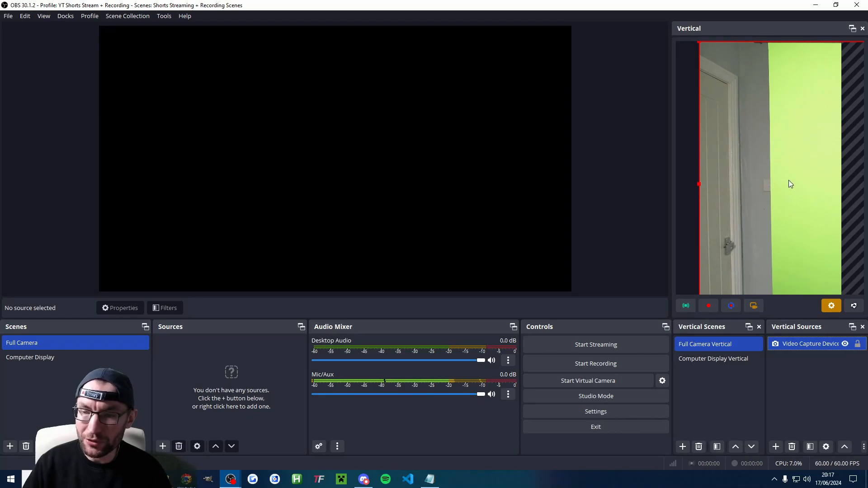
right_click(771, 116)
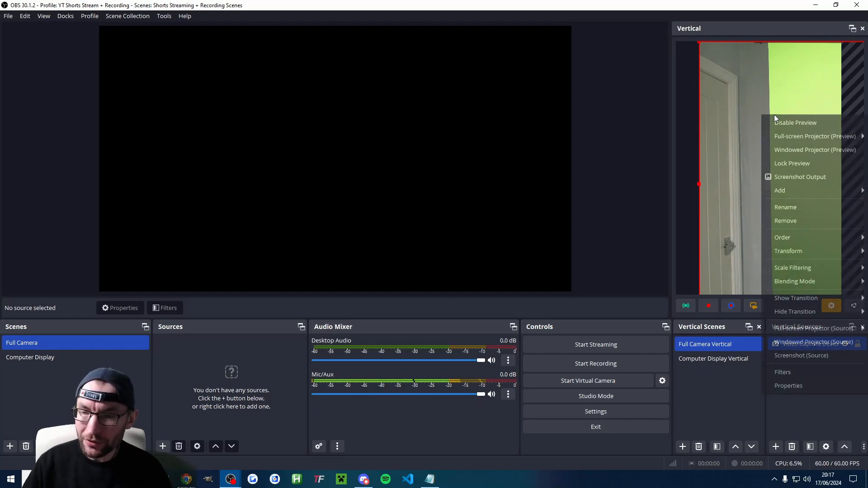
mouse_move(801, 252)
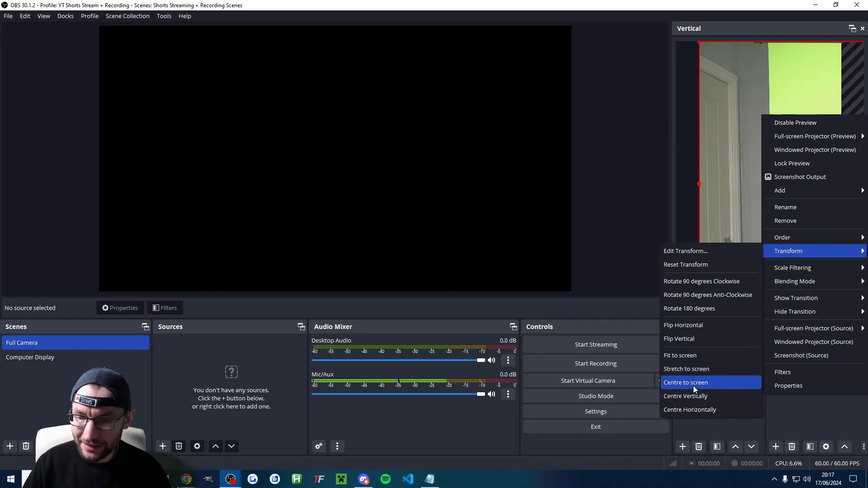
left_click(835, 427)
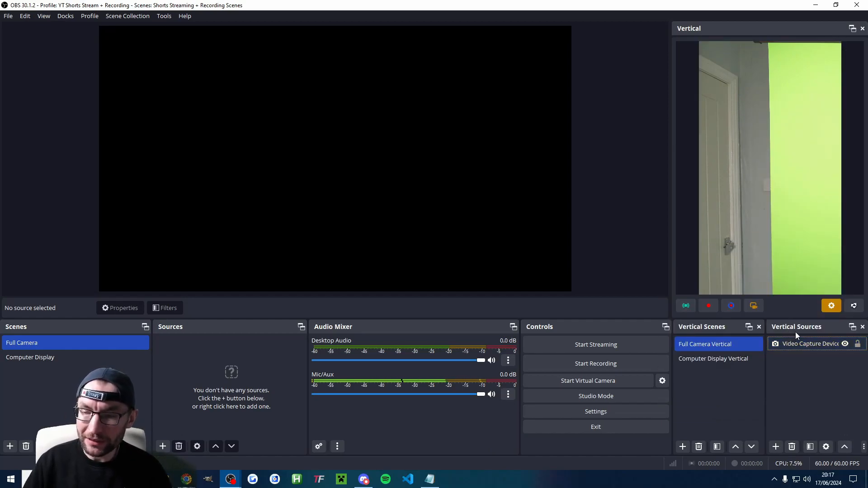
Scale and move the camera source in Full Camera Vertical so it fills the canvas height with the person centred, and lock it
left_click(794, 344)
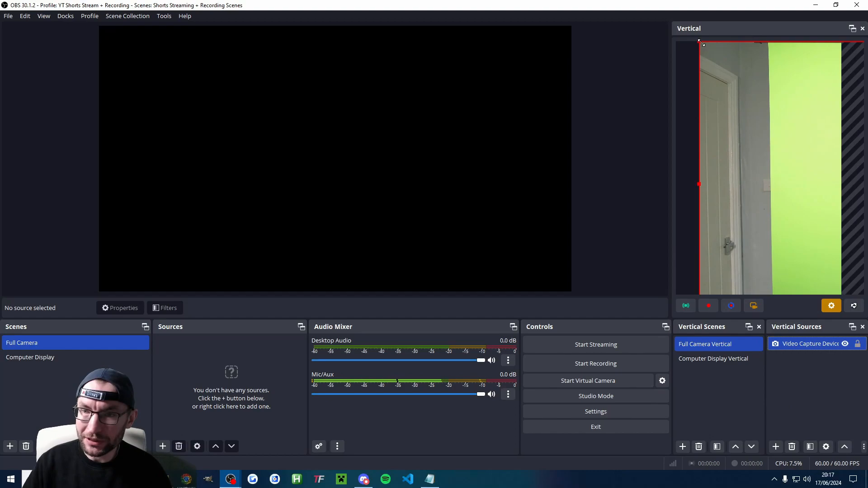
left_click_drag(698, 184, 761, 174)
left_click_drag(806, 164, 774, 192)
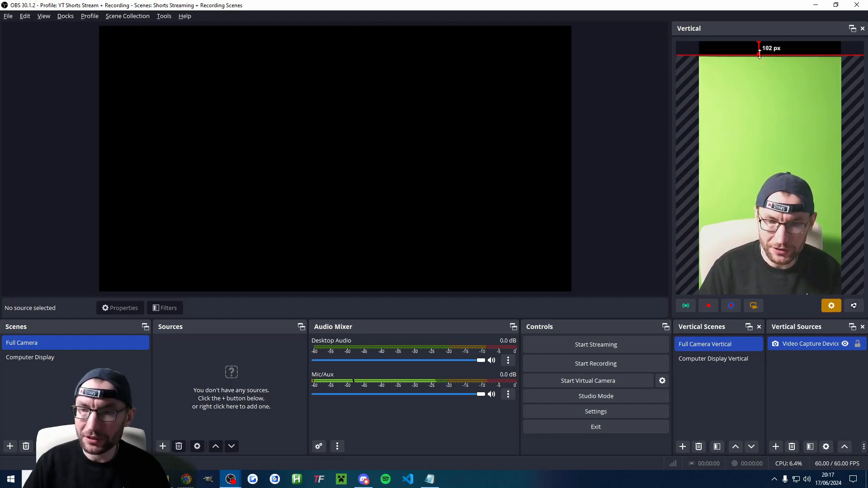
left_click_drag(759, 53, 754, 142)
left_click_drag(809, 184, 797, 97)
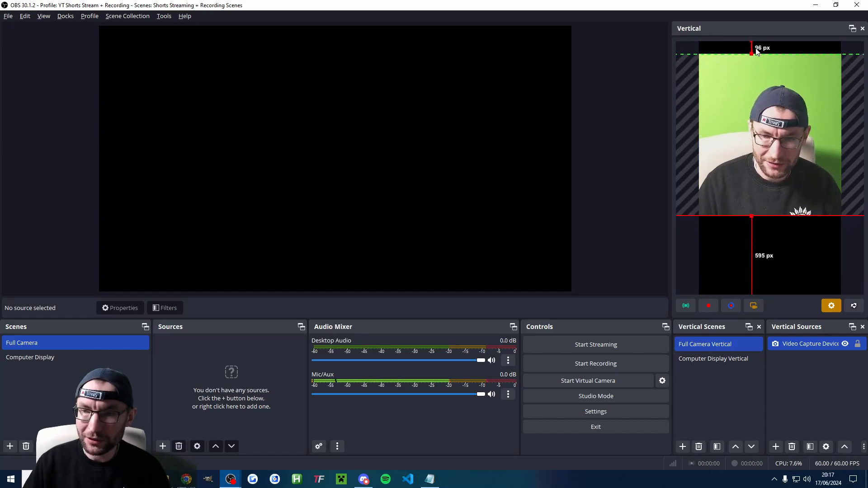
left_click_drag(752, 54, 753, 61)
left_click_drag(754, 156, 773, 136)
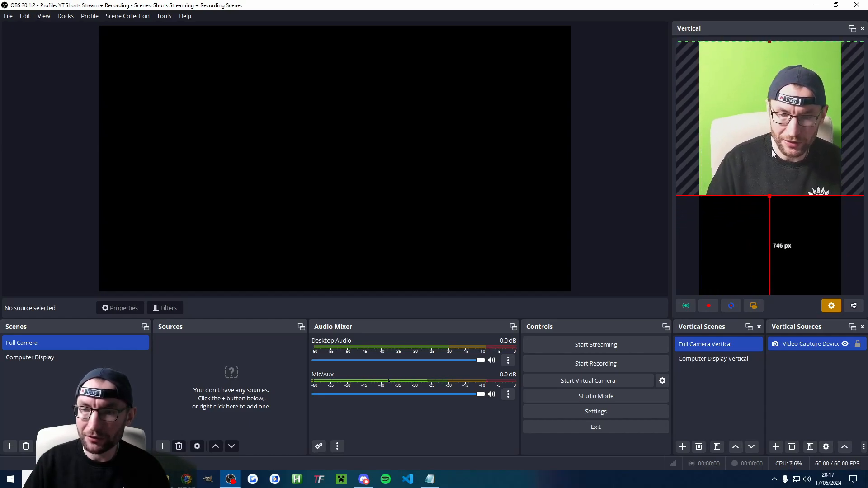
left_click_drag(770, 196, 764, 294)
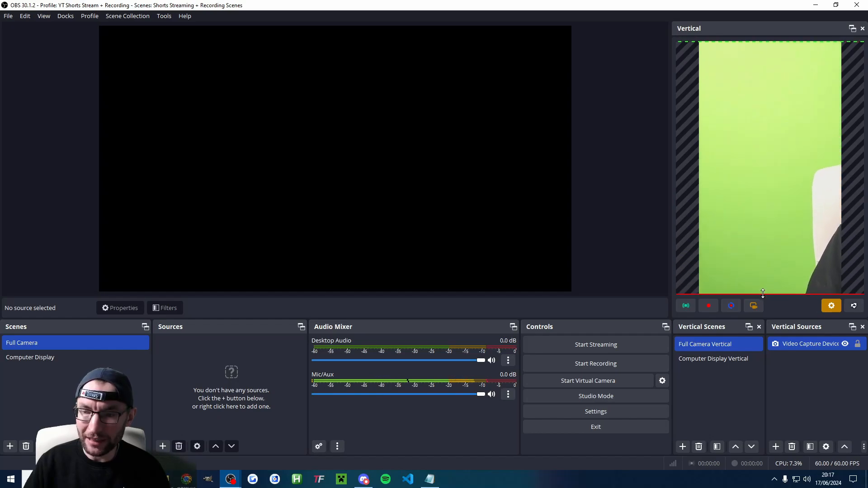
left_click_drag(834, 153, 788, 145)
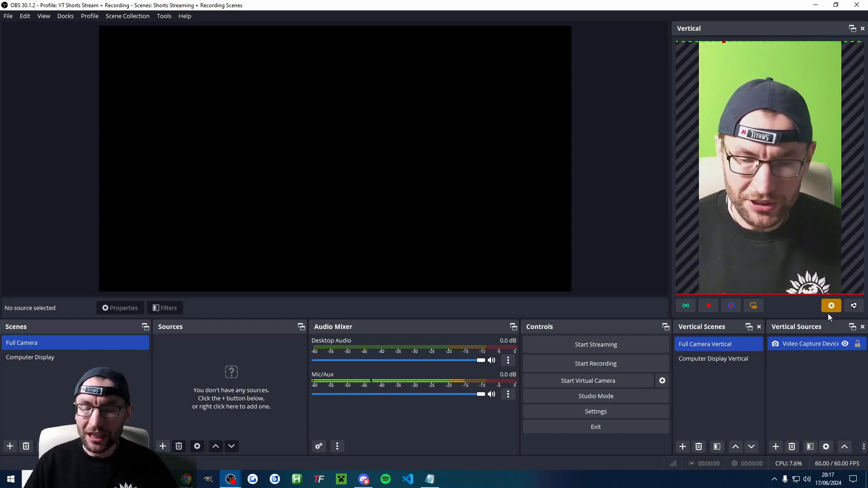
left_click(858, 344)
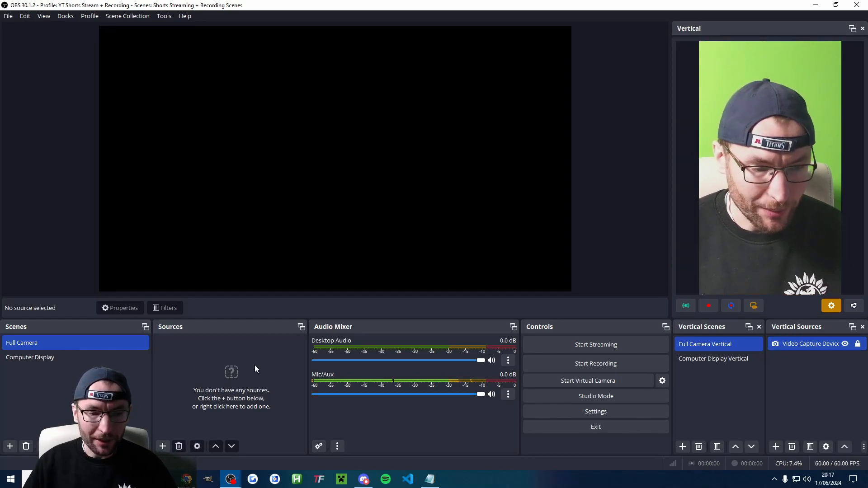
Add the existing Video Capture Device source to the main Full Camera scene
left_click(163, 447)
left_click(221, 392)
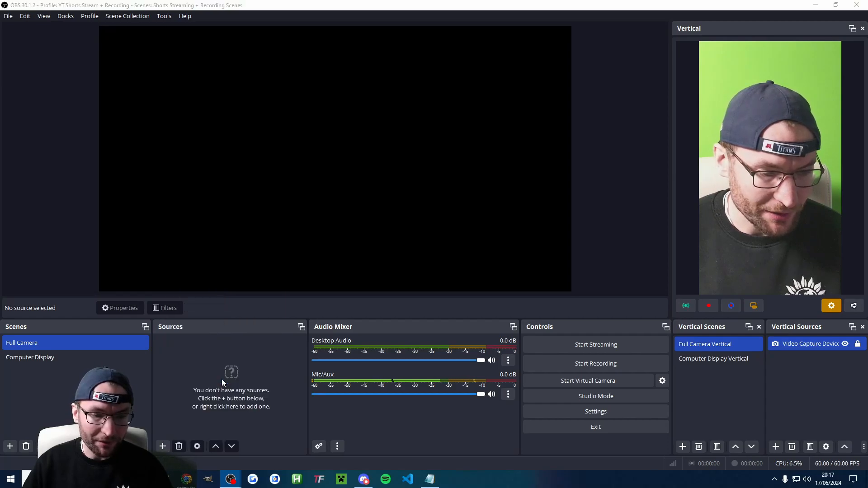
left_click(358, 206)
left_click(384, 222)
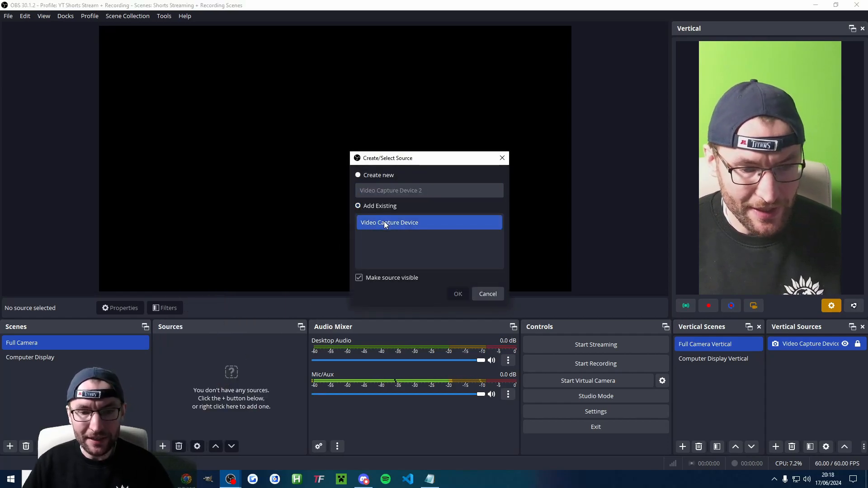
left_click(384, 221)
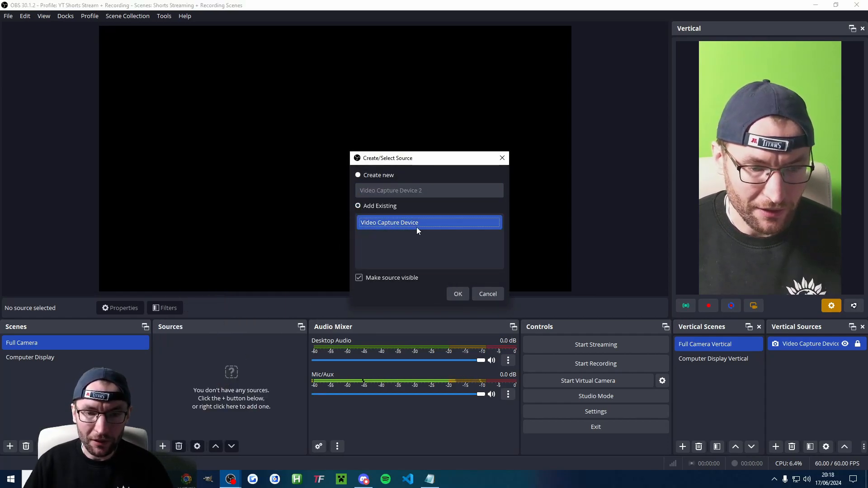
left_click(453, 294)
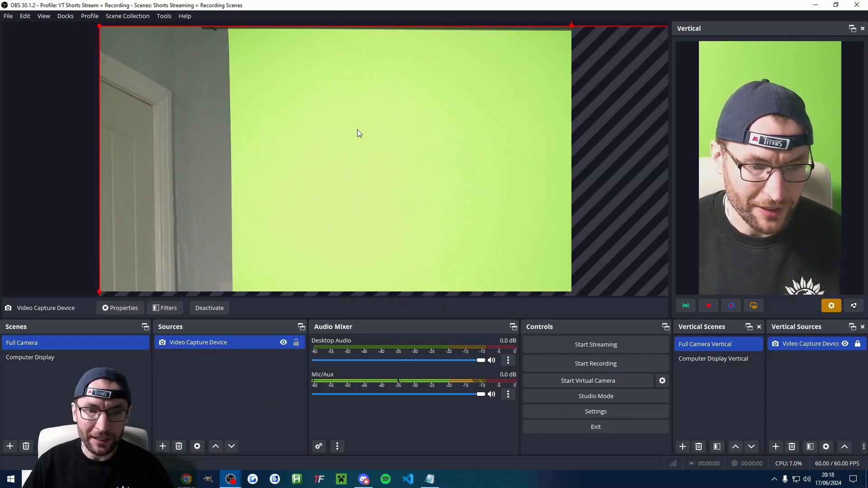
Fit the camera source to the screen in the main Full Camera scene and lock it
right_click(368, 112)
mouse_move(413, 258)
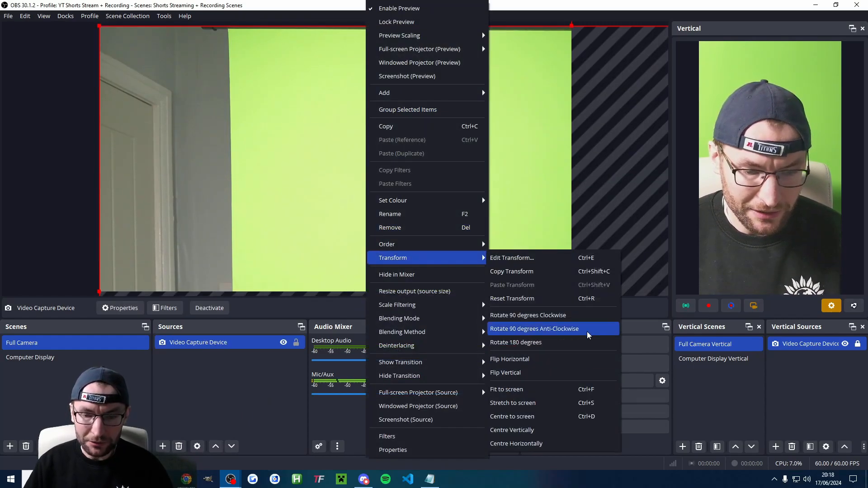
left_click(545, 390)
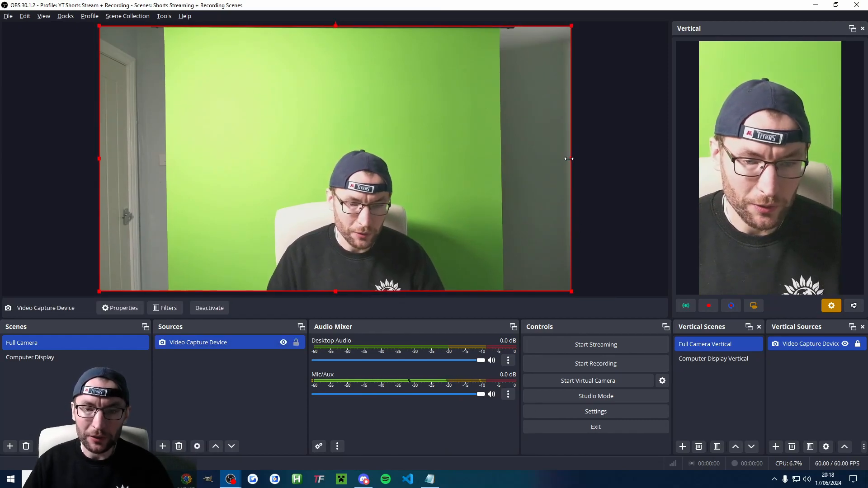
left_click(628, 222)
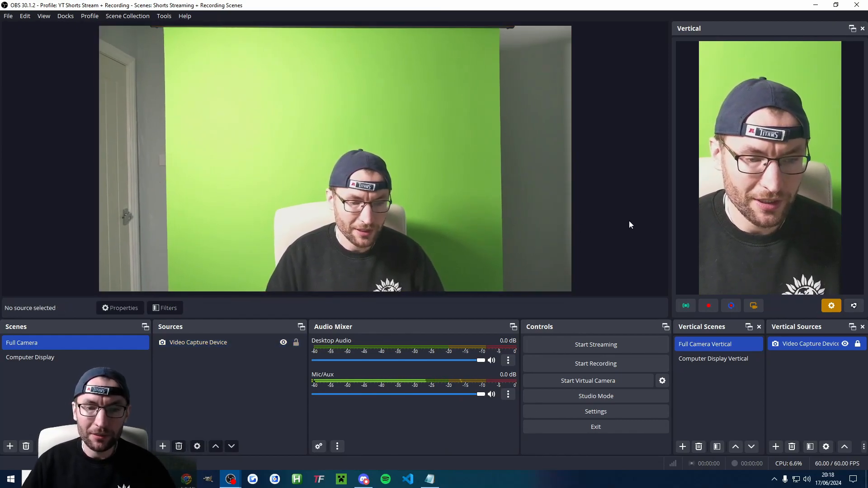
left_click(296, 343)
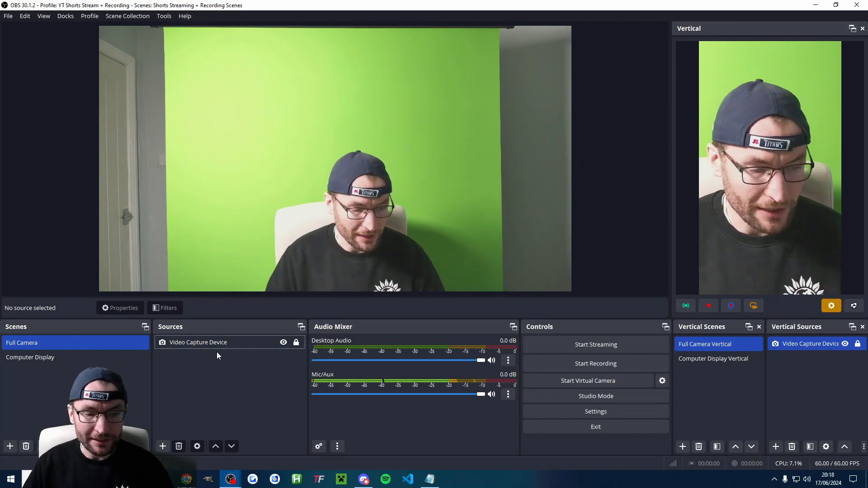
Rename the camera source in the main Full Camera scene as OBSBOT Tail Air
right_click(197, 343)
left_click(267, 129)
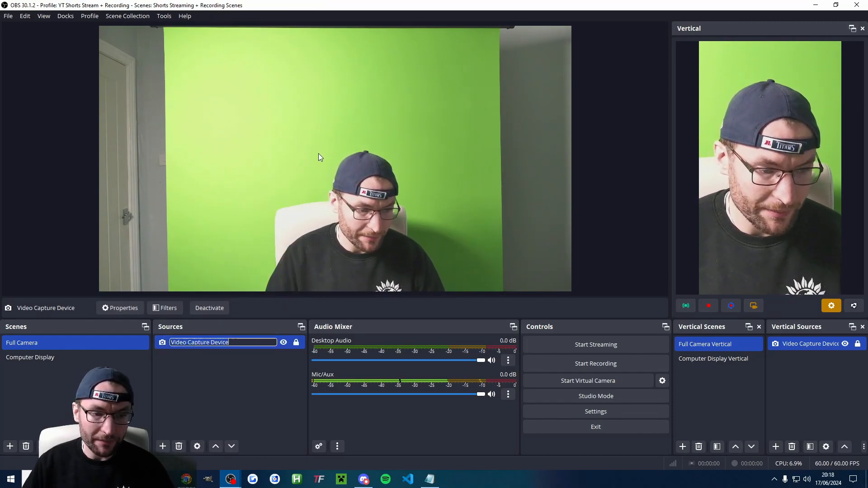
type("OBSBOT ")
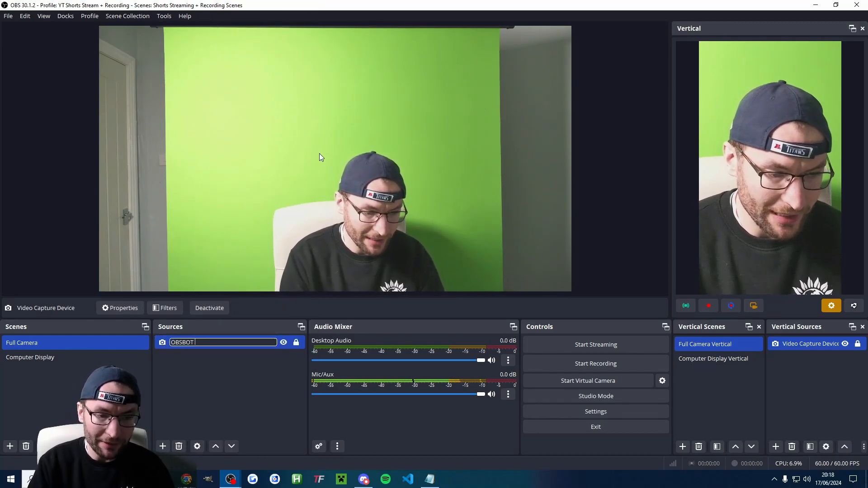
type("Tail Air")
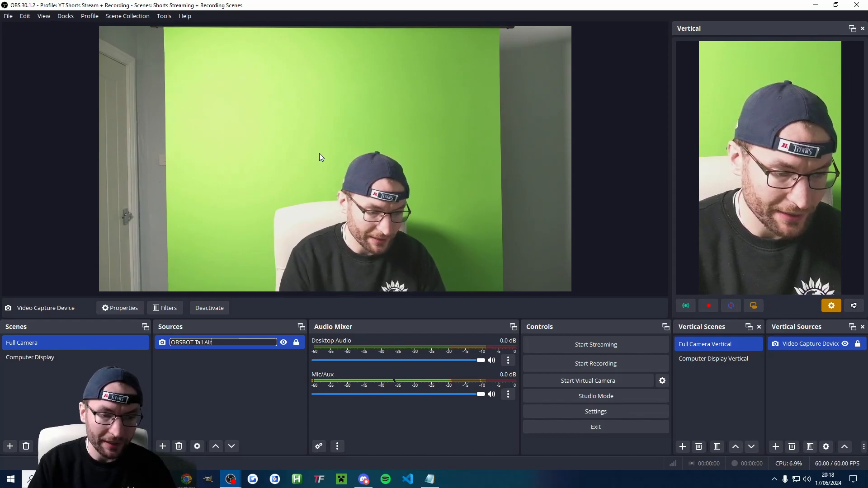
key("Return")
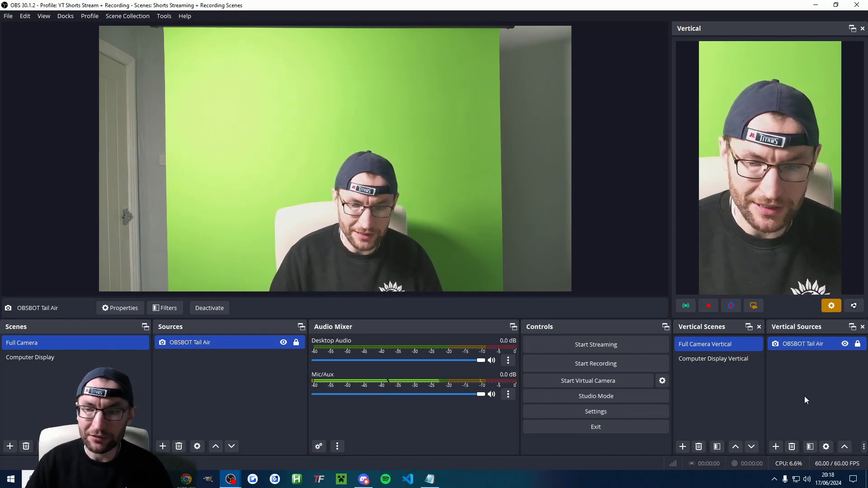
Switch to the Computer Display scene and add the existing OBSBOT Tail Air camera to Computer Display Vertical
left_click(34, 357)
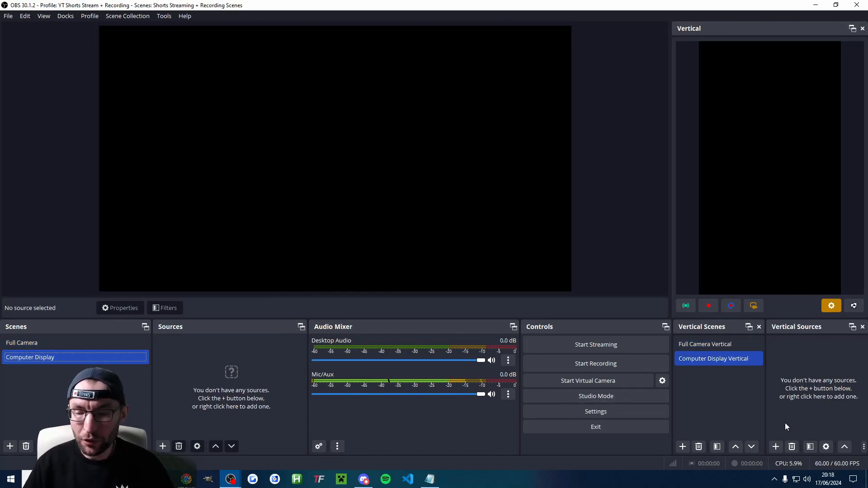
left_click(775, 447)
mouse_move(800, 407)
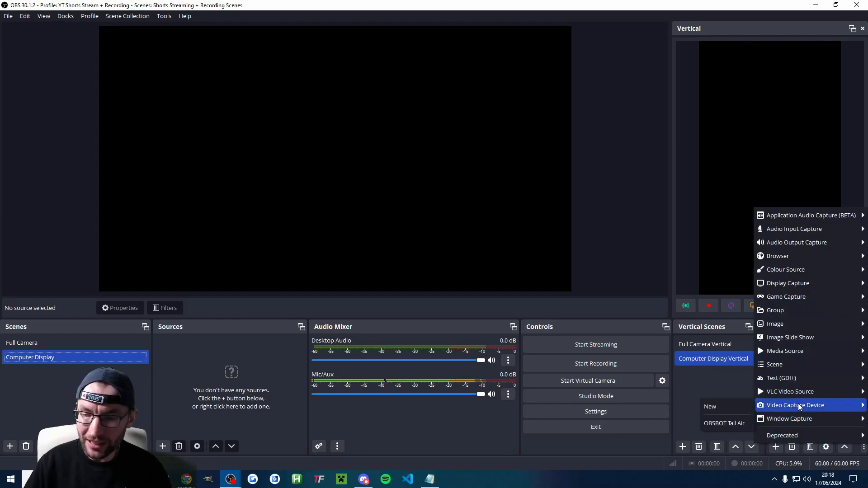
left_click(735, 424)
Scale and position the camera so it spans the canvas width across roughly the upper third of Computer Display Vertical, with the person centred
left_click_drag(699, 184, 804, 158)
mouse_move(841, 177)
left_mouse_down()
mouse_move(795, 149)
mouse_move(826, 169)
left_mouse_up()
mouse_move(689, 155)
left_mouse_down()
mouse_move(697, 159)
mouse_move(687, 152)
left_mouse_up()
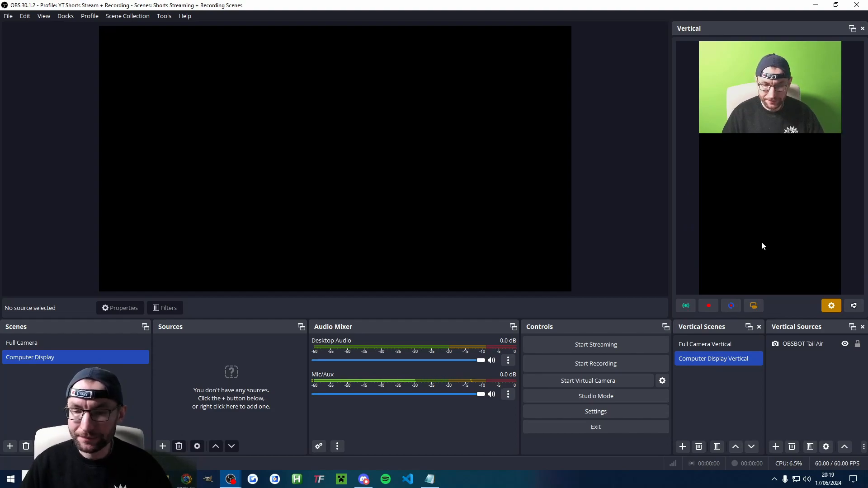
Add a new Display Capture source to Computer Display Vertical, capturing the SAMSUNG 1920x1080 display with the Automatic capture method
left_click(777, 445)
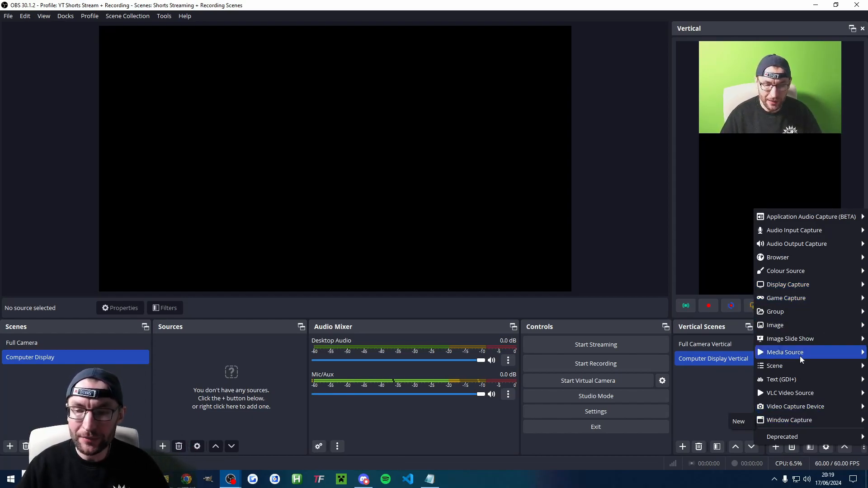
mouse_move(796, 286)
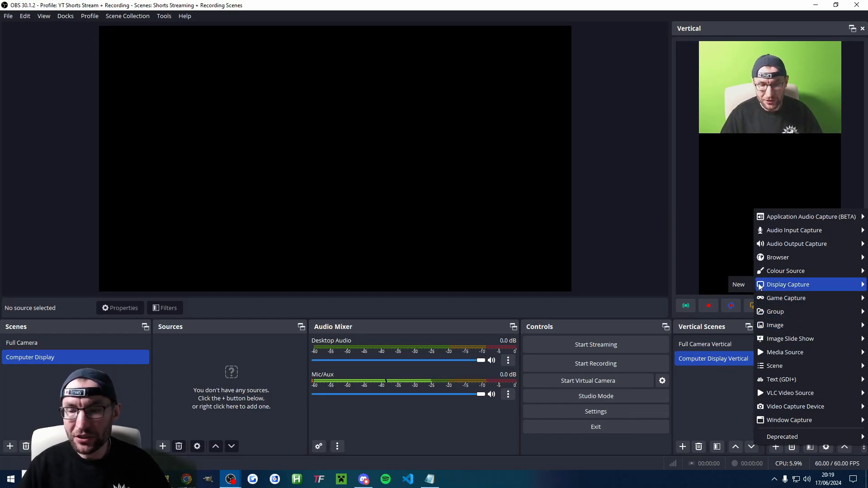
left_click(740, 284)
left_click(416, 243)
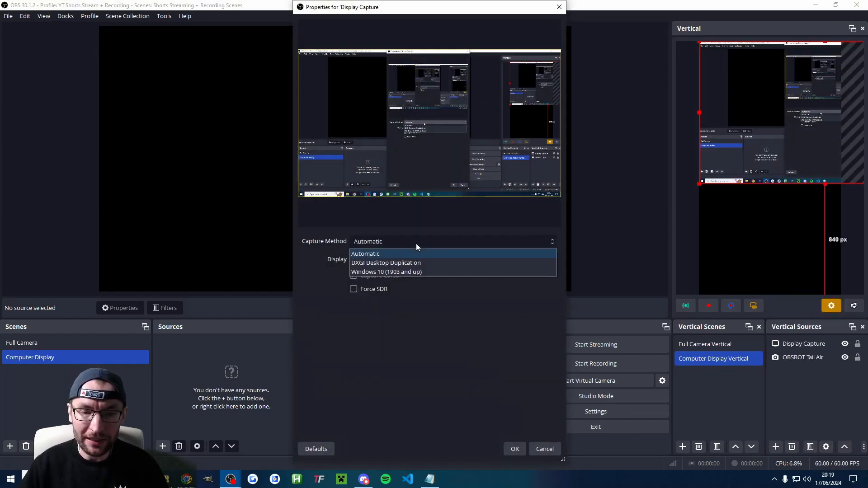
left_click(416, 245)
left_click(392, 261)
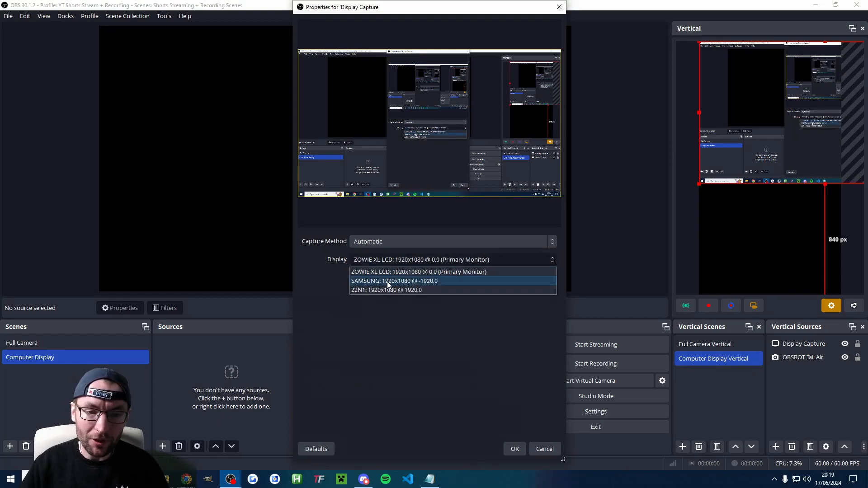
left_click(386, 281)
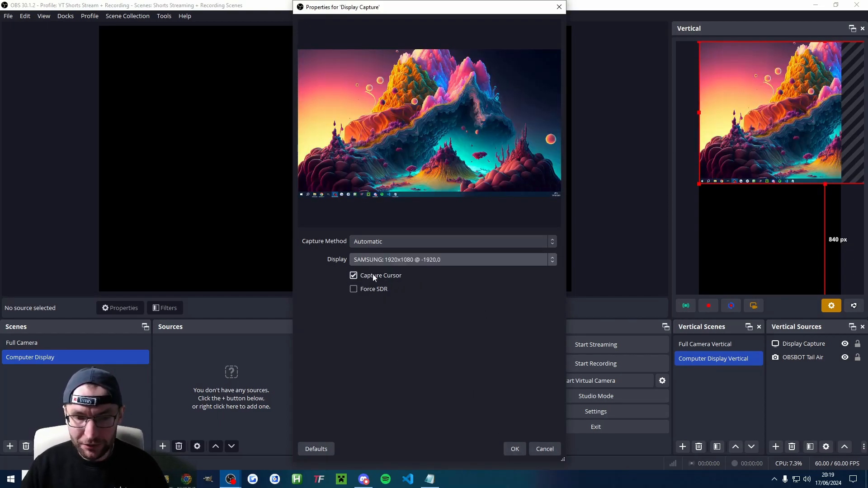
left_click(513, 448)
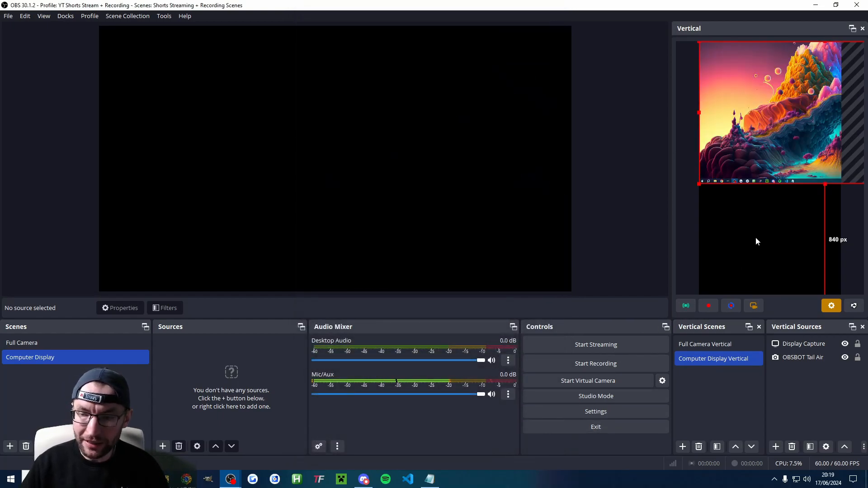
Lock the camera source, and scale and position the display capture to fill the canvas below it, starting about 697 px from the top edge
left_click(856, 360)
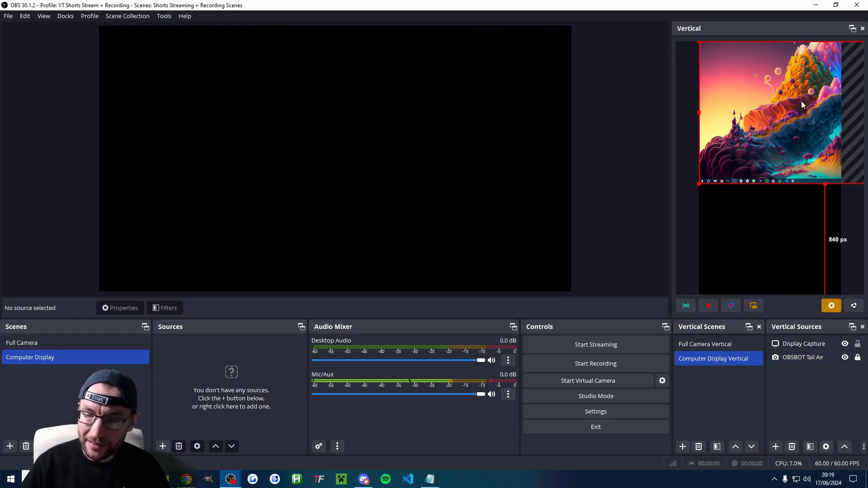
left_click_drag(807, 101, 772, 181)
left_click_drag(773, 275, 774, 296)
left_click_drag(807, 216, 794, 215)
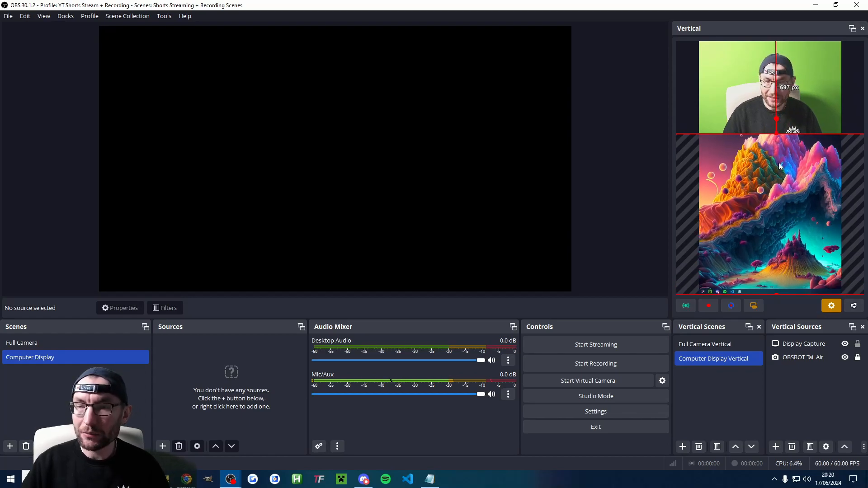
left_click(856, 106)
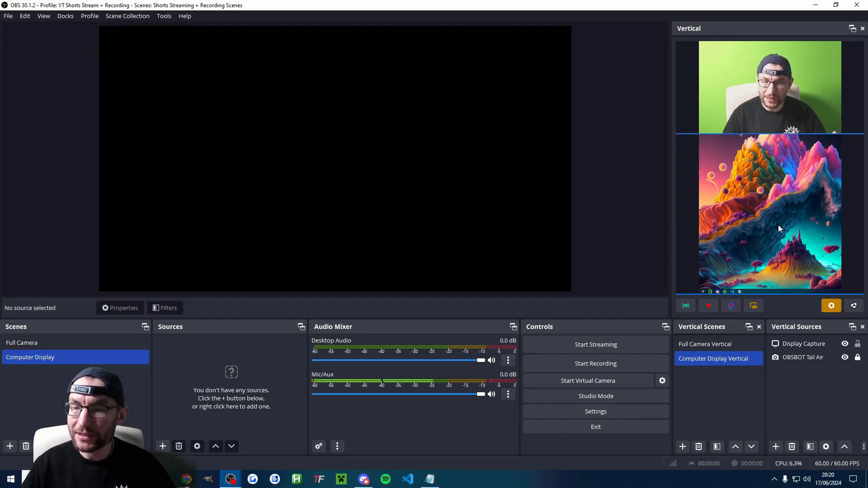
Scale the display capture down so the whole display fits the canvas width below the camera in Computer Display Vertical
left_click(791, 276)
left_click_drag(777, 294, 841, 171)
left_click(852, 177)
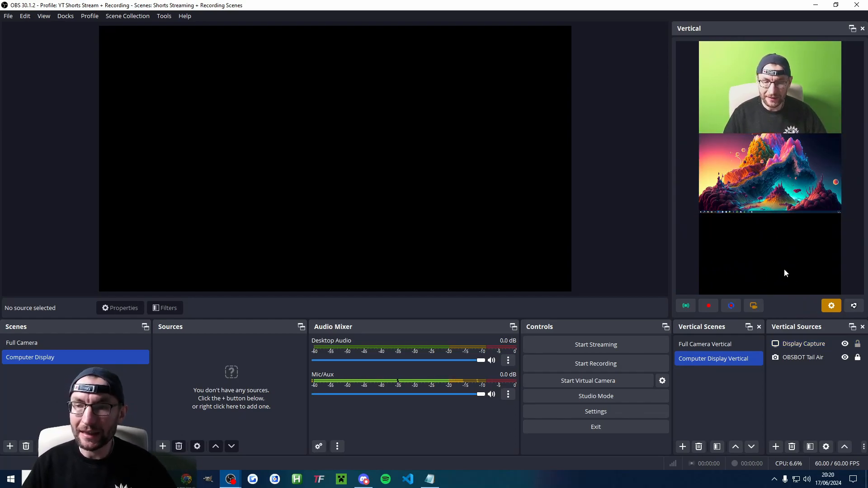
Enlarge the display capture to the bottom edge of the vertical canvas, centred horizontally, and lock it
left_click_drag(777, 212, 772, 294)
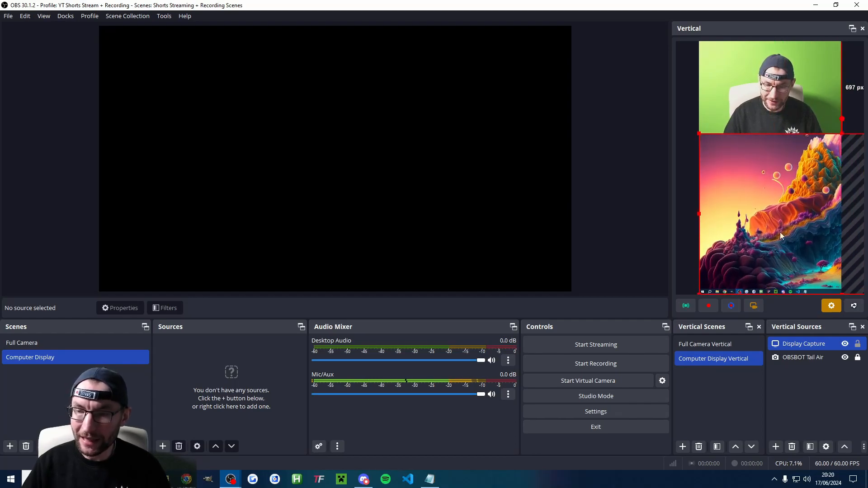
right_click(783, 188)
mouse_move(790, 324)
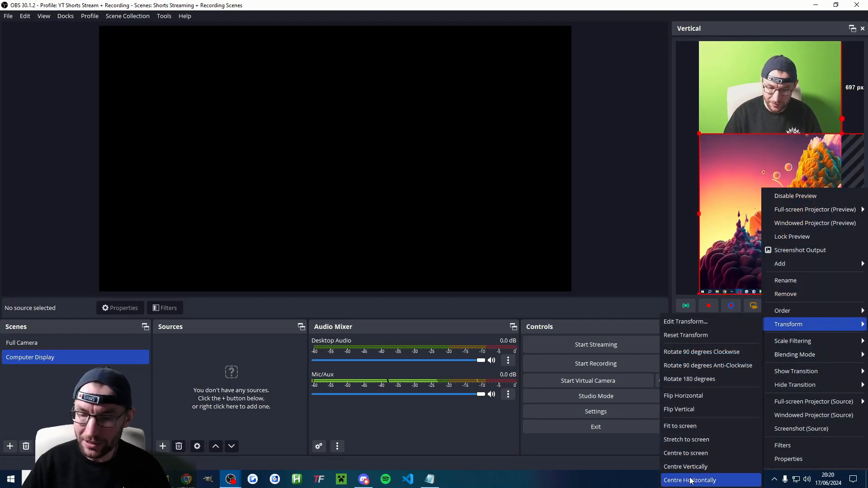
left_click(705, 478)
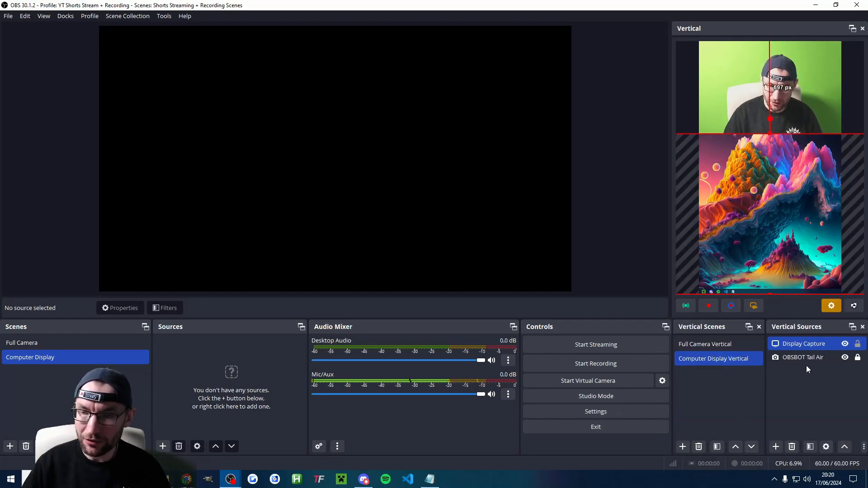
left_click(858, 345)
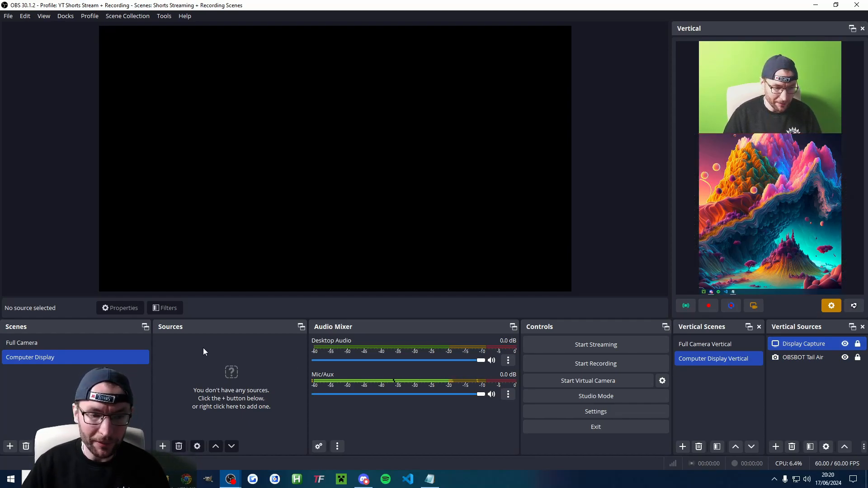
Add the existing Display Capture source to the horizontal Computer Display scene and lock it
left_click(162, 447)
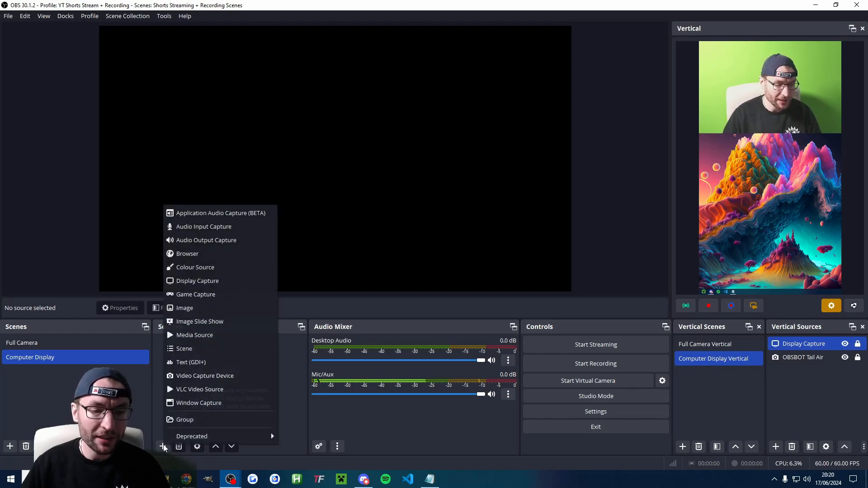
left_click(196, 282)
left_click(359, 207)
left_click(379, 223)
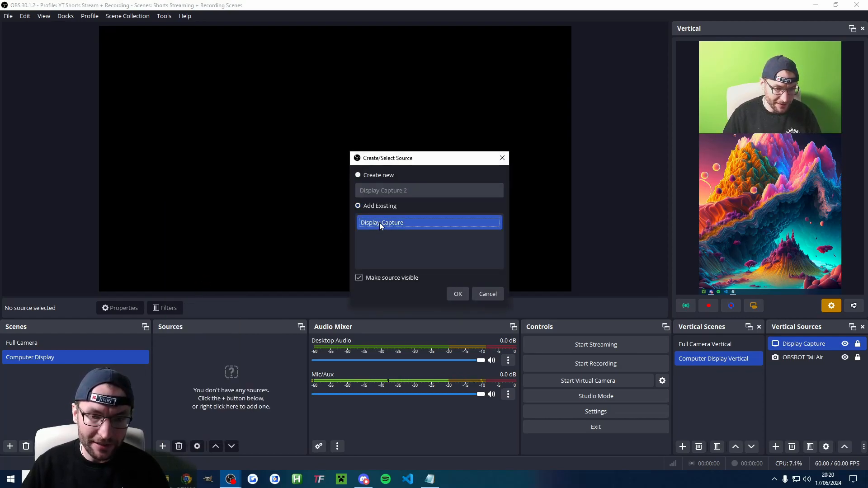
left_click(461, 296)
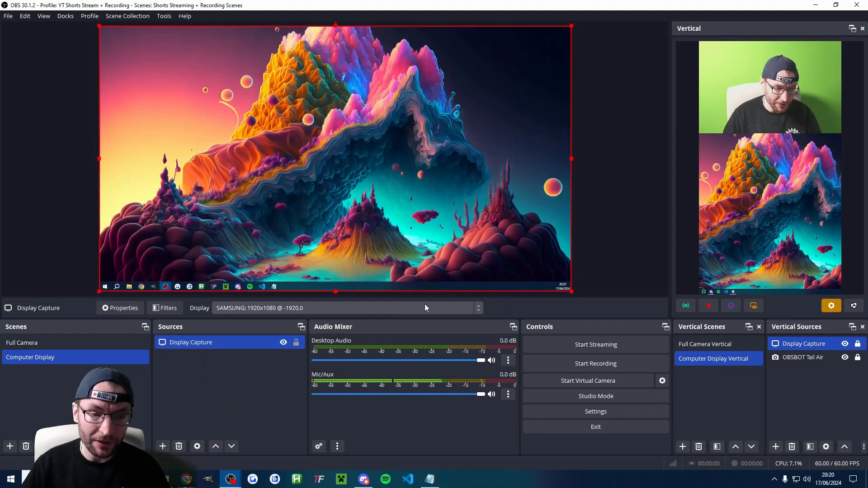
left_click(297, 343)
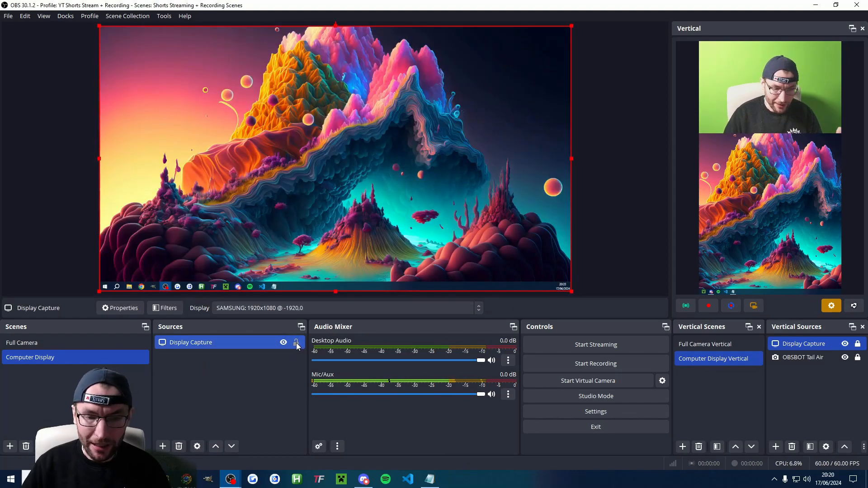
Add the existing OBSBOT Tail Air video capture device to the horizontal Computer Display scene
left_click(163, 446)
left_click(204, 376)
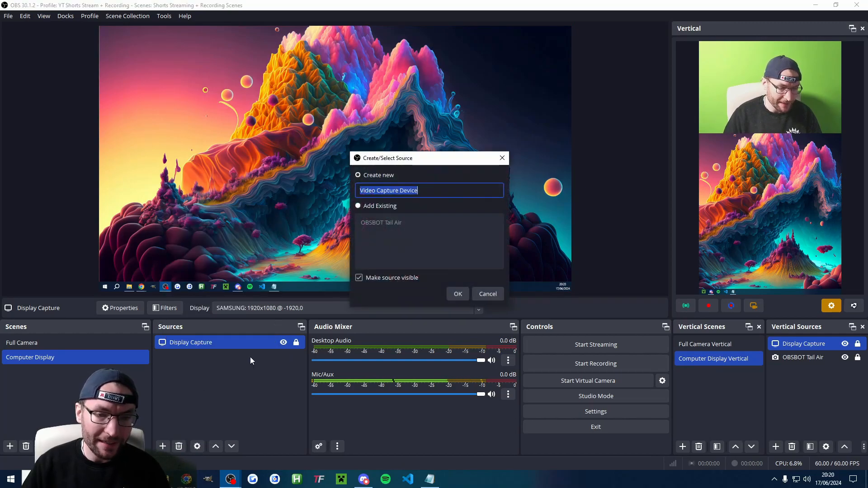
left_click(360, 206)
left_click(373, 221)
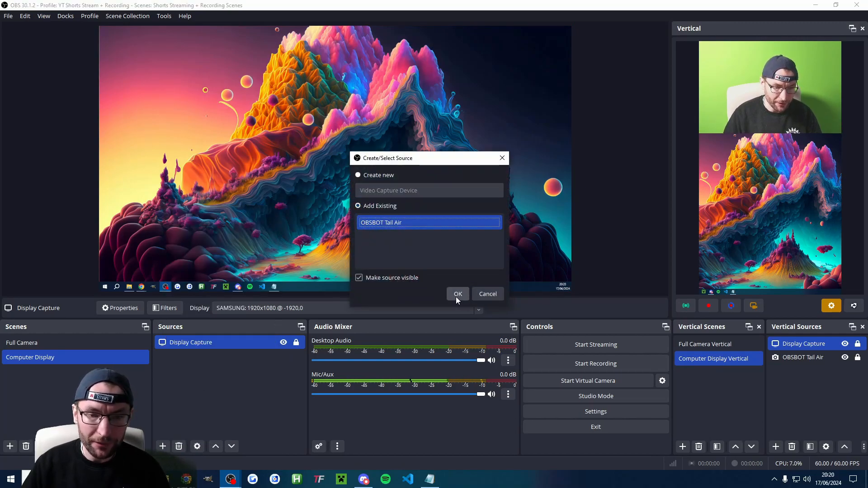
left_click(456, 294)
Fit the camera to the screen, and scale it down to about 289 x 280 px near the left edge of the horizontal canvas
right_click(333, 110)
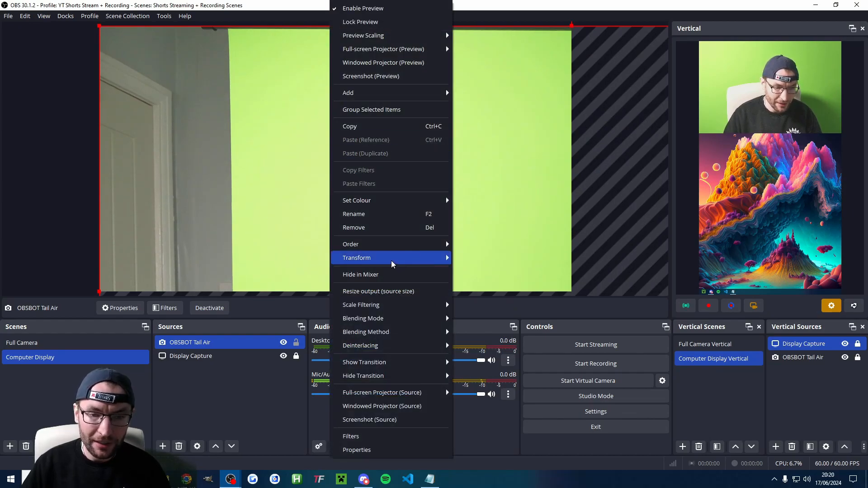
mouse_move(389, 254)
left_click(507, 391)
left_click_drag(572, 292, 211, 122)
left_click_drag(167, 79, 180, 135)
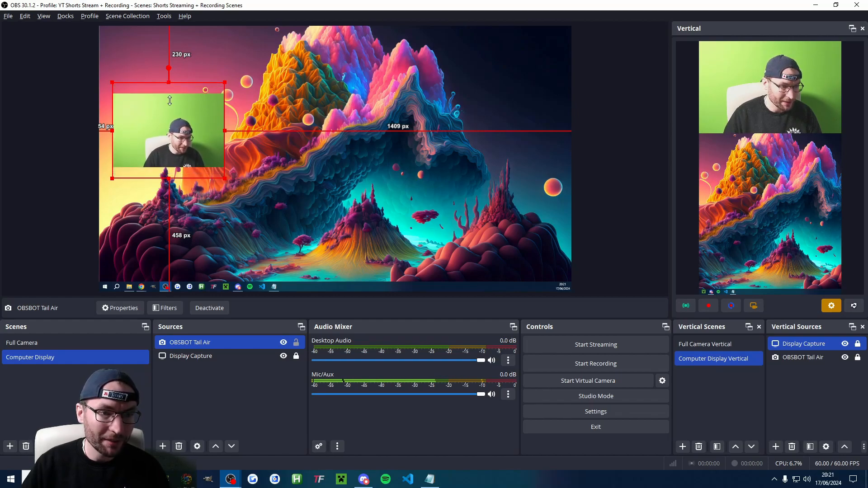
left_click_drag(178, 131, 165, 153)
left_click_drag(212, 200, 175, 174)
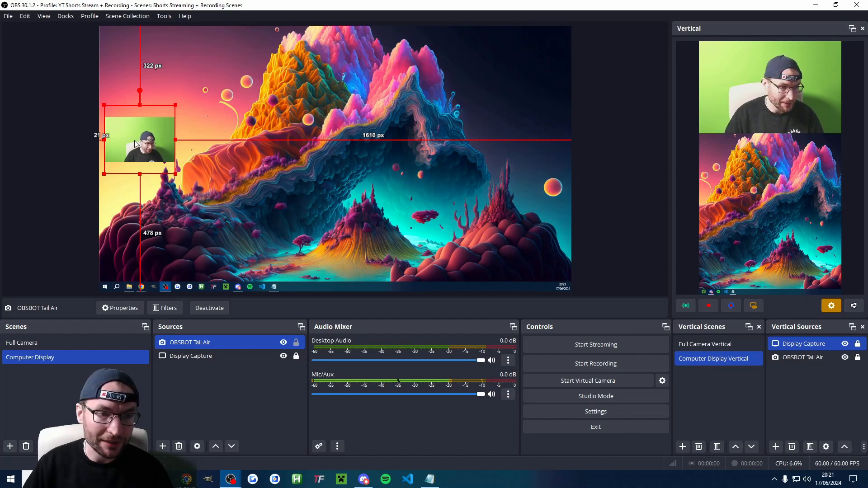
left_click_drag(139, 136, 134, 147)
Nudge the camera horizontally until it sits 10 px from the left edge of the horizontal canvas
key("Right")
key("Right")
key("Right")
key("Right")
key("Right")
key("Right")
key("Right")
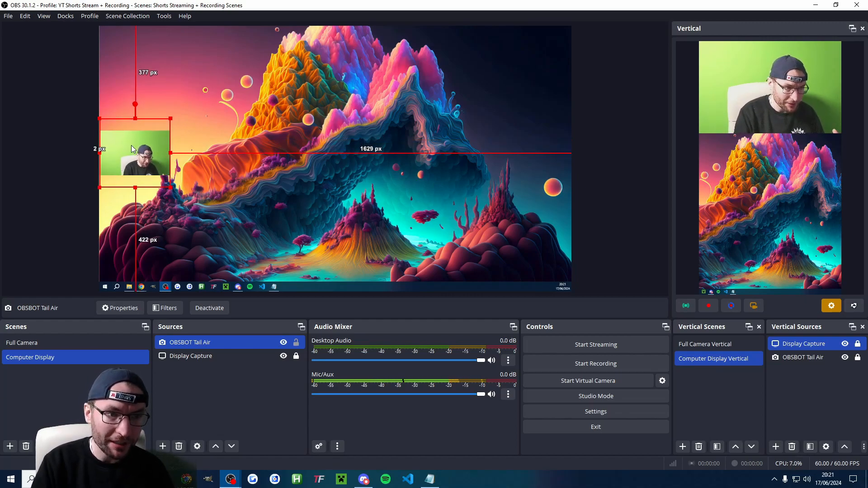
key("Right")
key("Right")
key("Right")
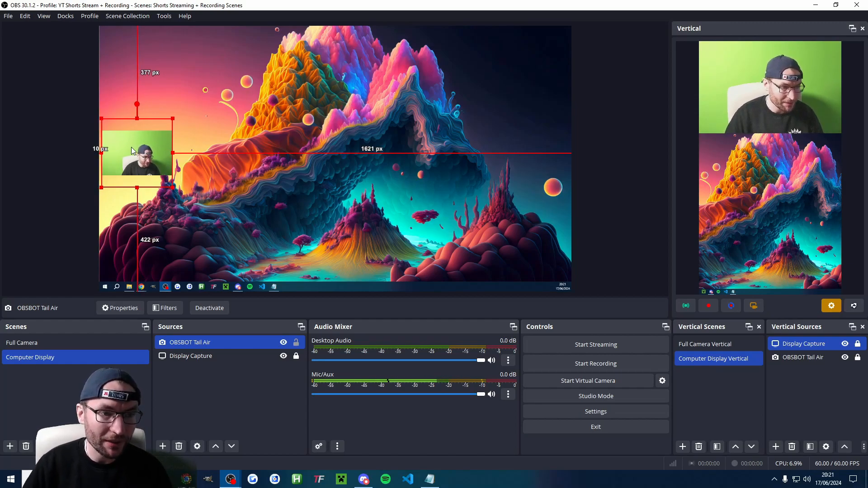
Centre the camera vertically in the Computer Display scene and lock it
right_click(132, 150)
mouse_move(209, 264)
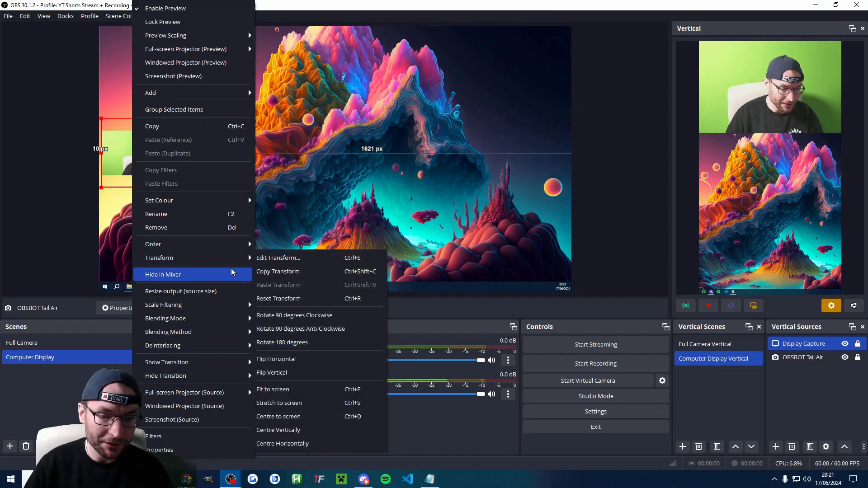
left_click(317, 431)
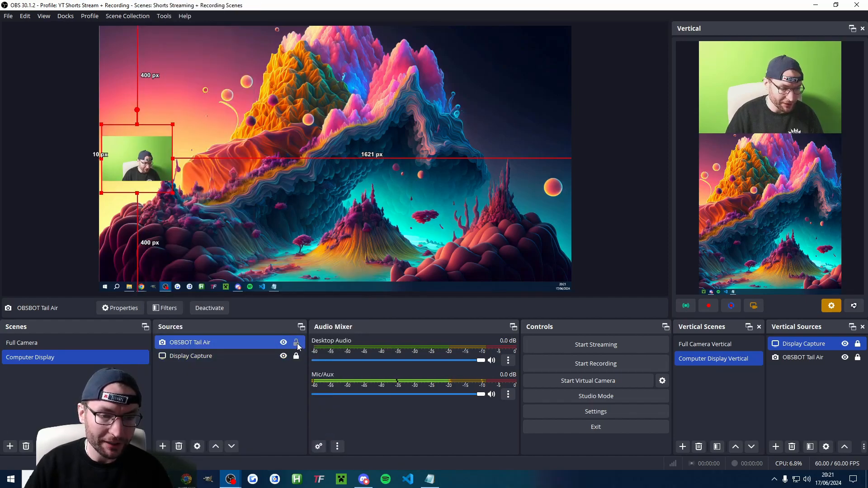
left_click(252, 392)
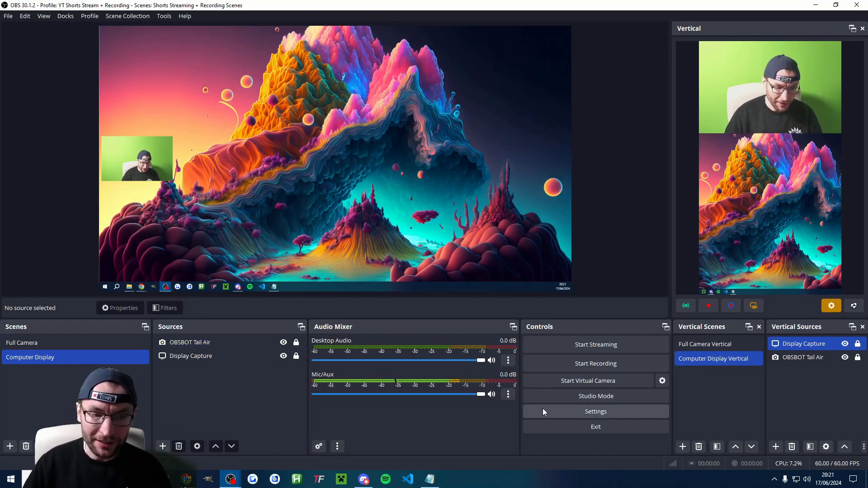
Switch to the Full Camera scene and back to Computer Display to check the linked vertical scenes
left_click(63, 343)
left_click(55, 359)
left_click(53, 359)
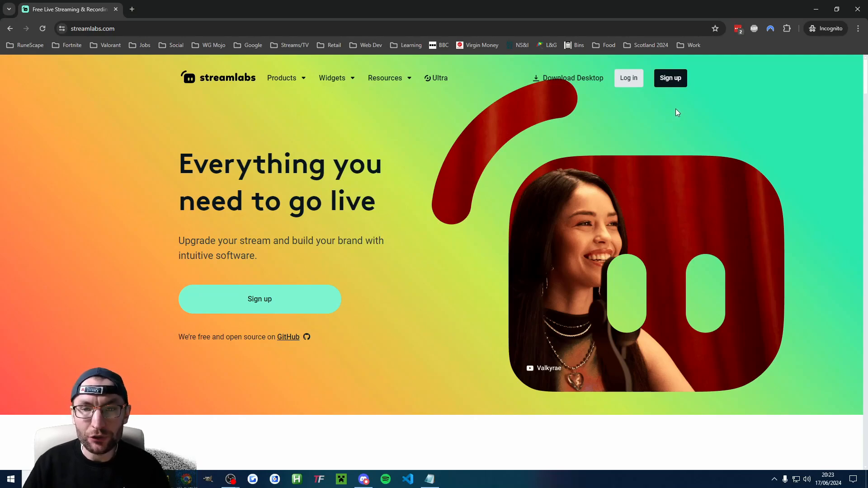
On the Streamlabs website in the browser, log in and open the Platforms section of the account settings
left_click(629, 79)
scroll(163, 270, "down", 3)
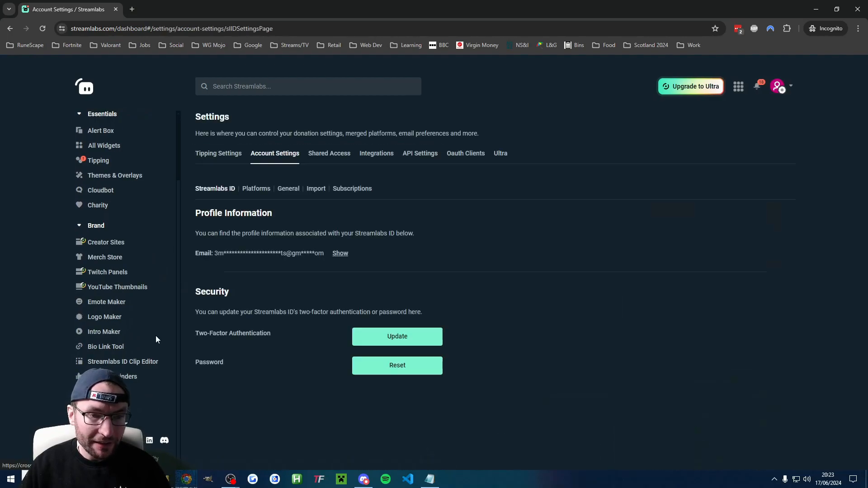
left_click(256, 188)
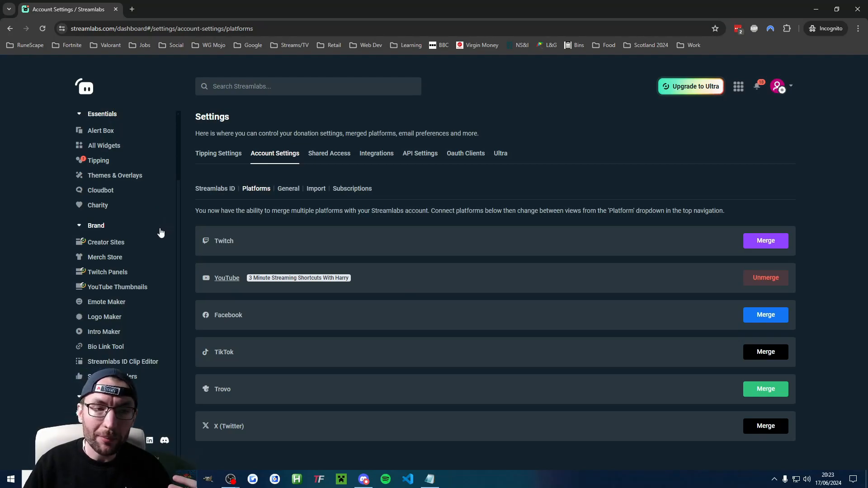
Open the Alert Box widget's YouTube Subscribers settings and copy the widget URL
left_click(103, 130)
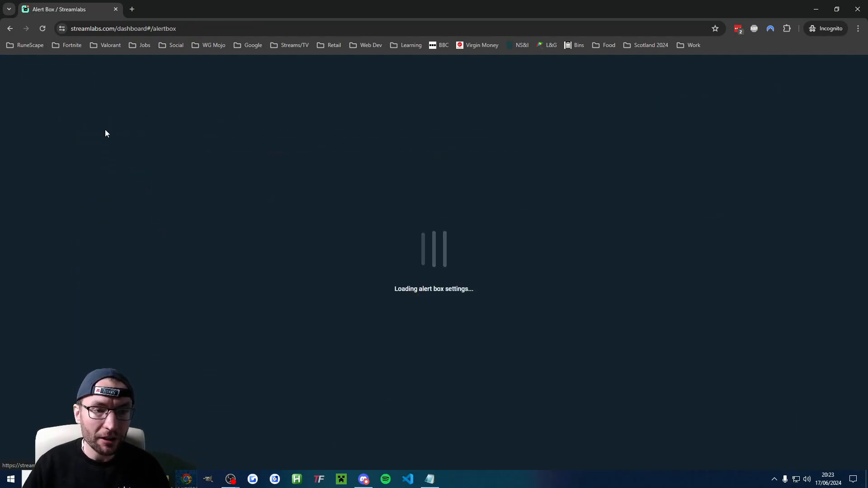
left_click(312, 352)
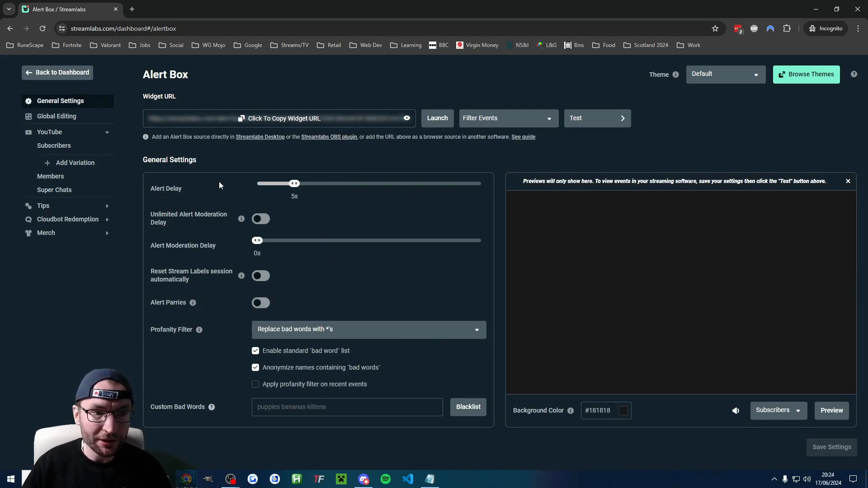
left_click(50, 176)
left_click(69, 146)
left_click(404, 285)
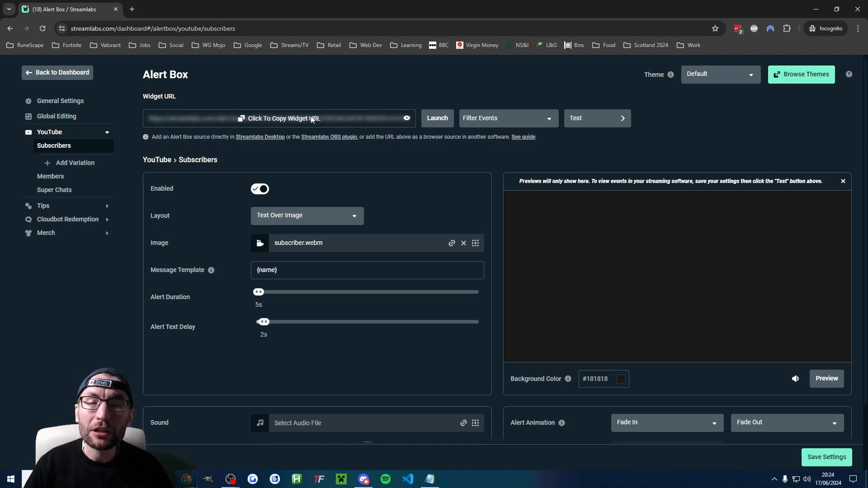
left_click(275, 119)
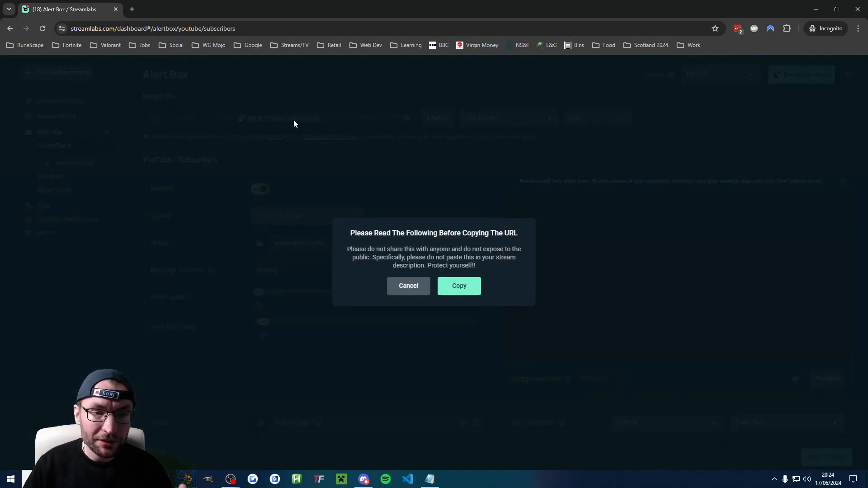
left_click(470, 290)
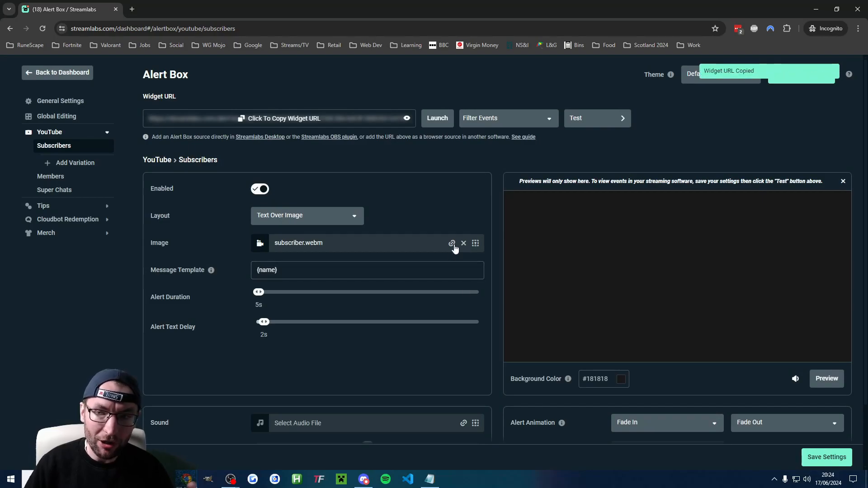
Switch to OBS and add a new Browser source to Computer Display Vertical with the private Alert Box widget URL and Shutdown source when not visible enabled
left_click(230, 480)
left_click(262, 438)
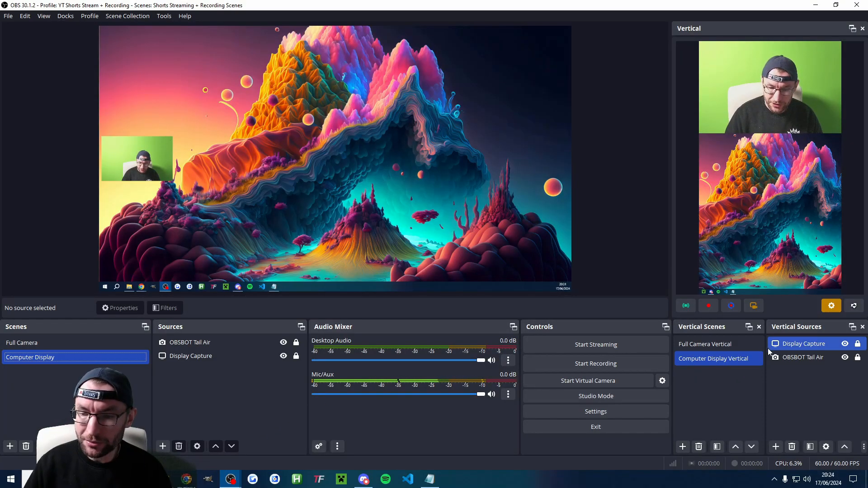
left_click(775, 447)
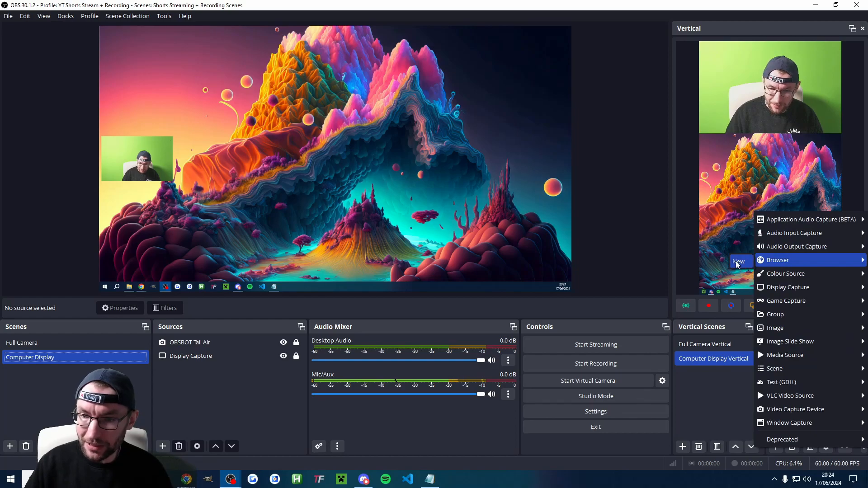
left_click(737, 262)
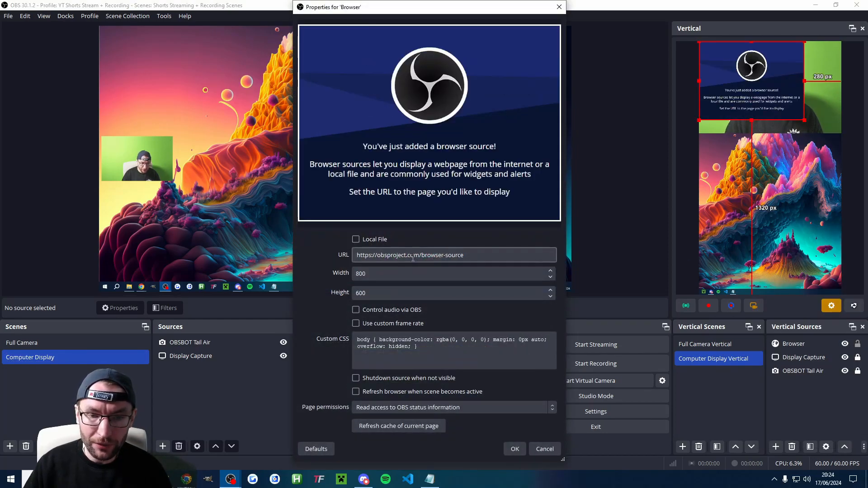
triple_click(412, 257)
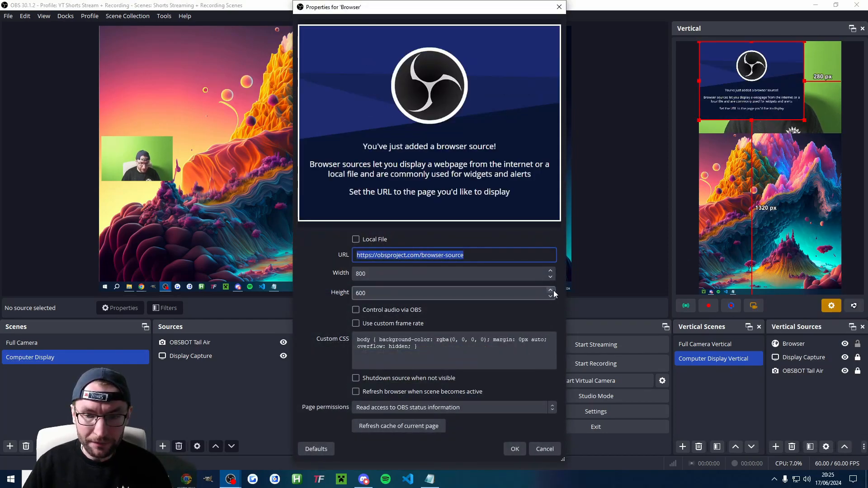
key("ctrl+v")
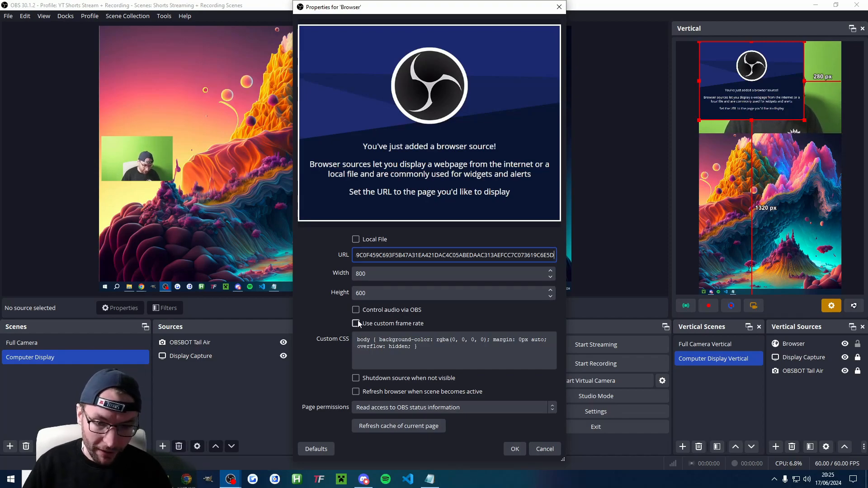
left_click(356, 379)
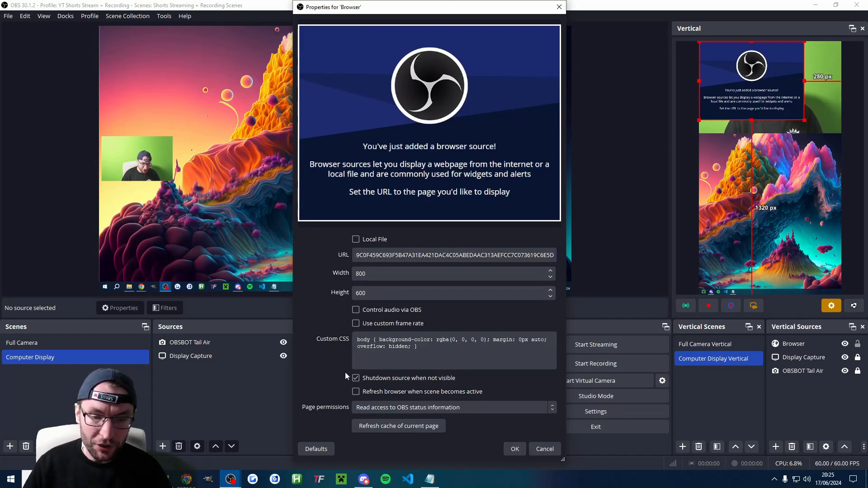
left_click(510, 452)
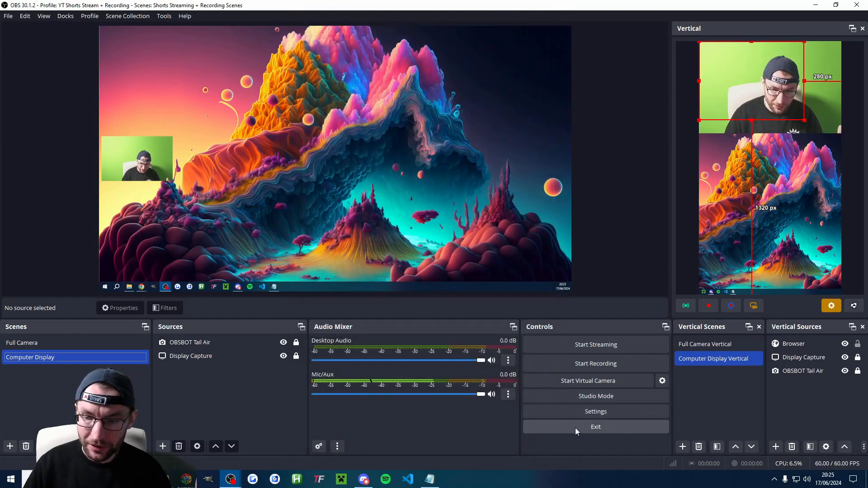
Rename the Browser source in Computer Display Vertical to Streamlabs Alerts
right_click(799, 343)
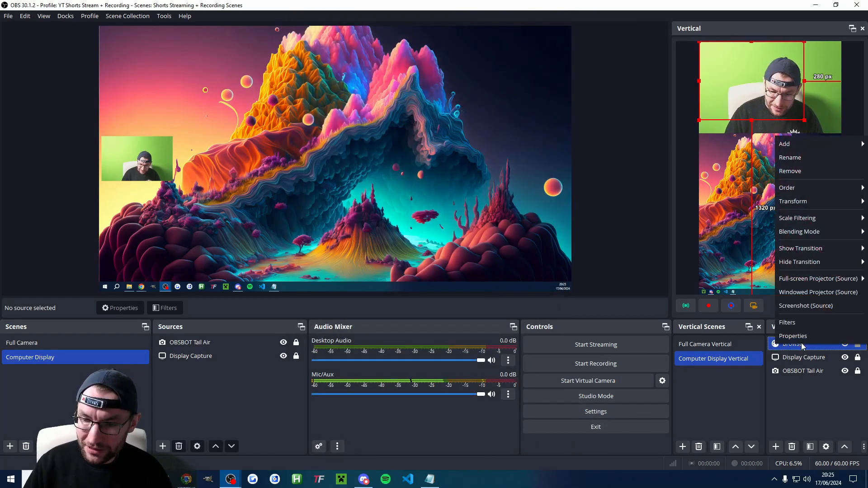
left_click(797, 158)
type("Streamlabs Alerts")
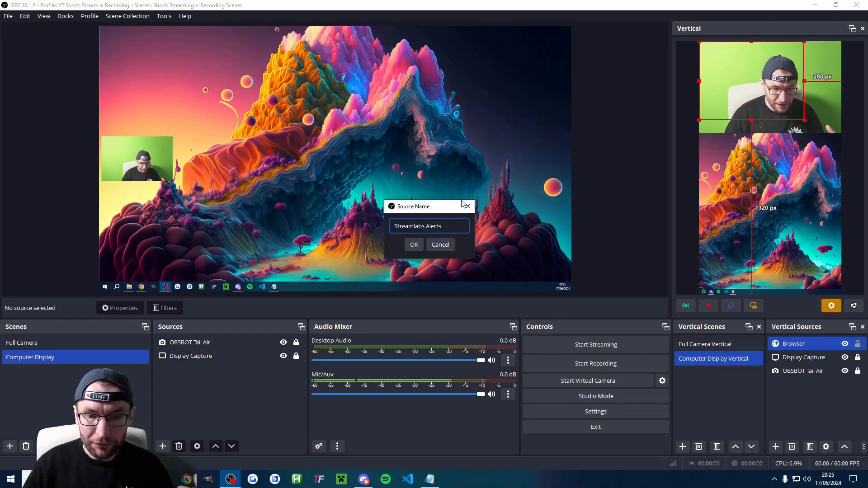
left_click(414, 246)
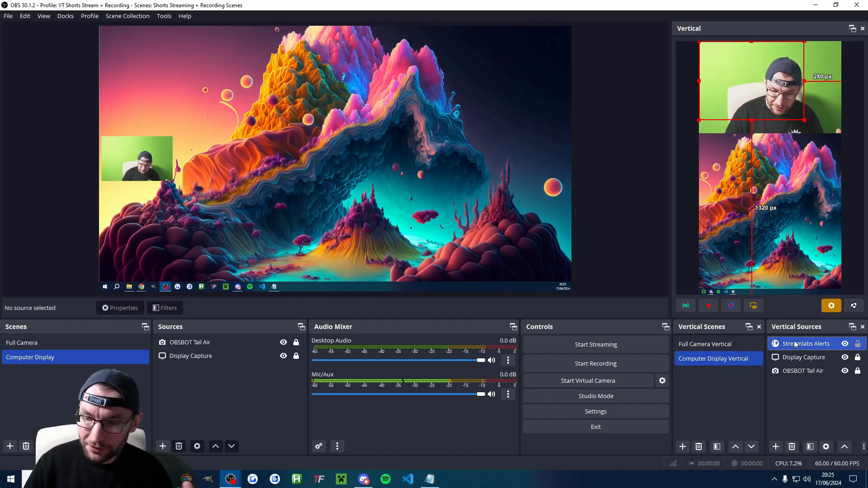
Reposition the Streamlabs Alerts source on the vertical canvas using the Centre to screen transform
left_click_drag(748, 75, 767, 178)
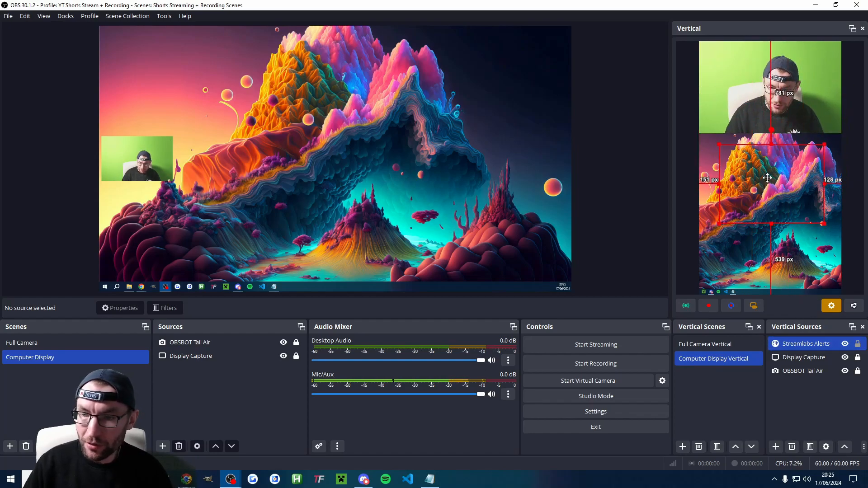
right_click(764, 173)
mouse_move(793, 306)
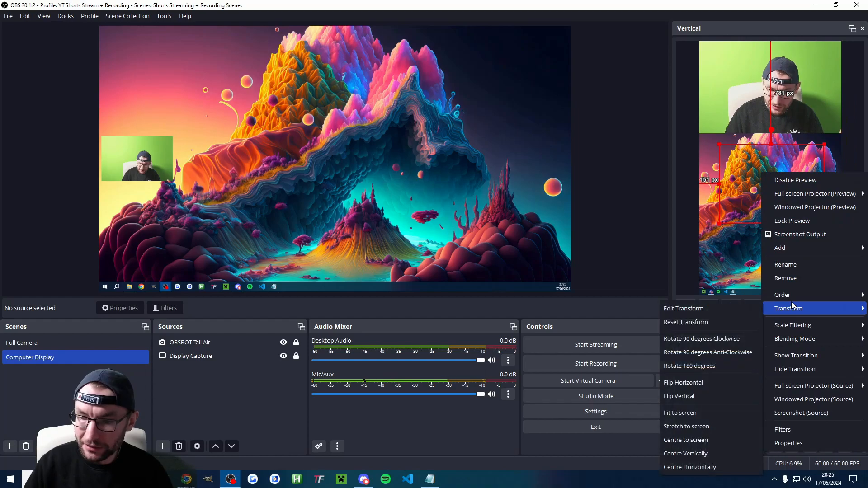
left_click(686, 440)
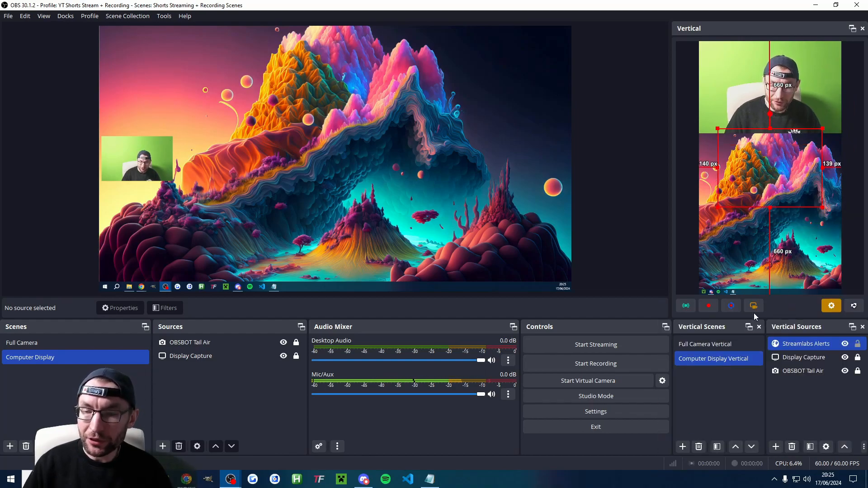
Add the existing Streamlabs Alerts Browser source to Full Camera Vertical and centre it to the screen
left_click(705, 345)
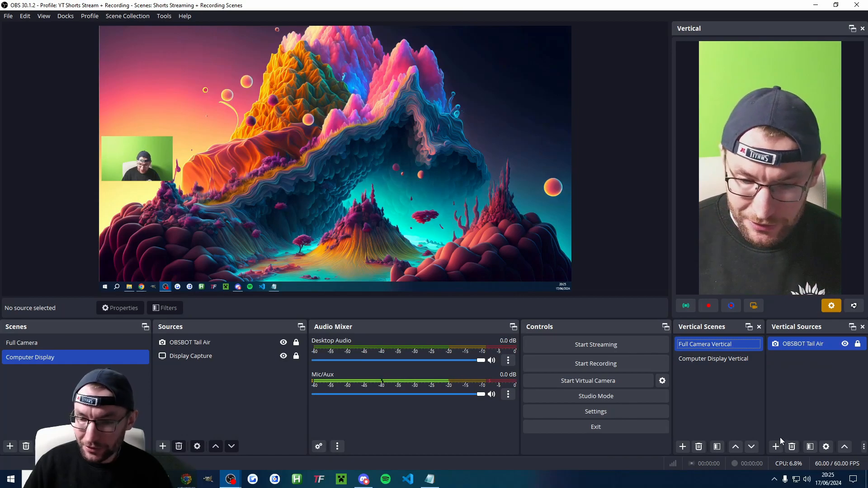
left_click(776, 448)
mouse_move(784, 265)
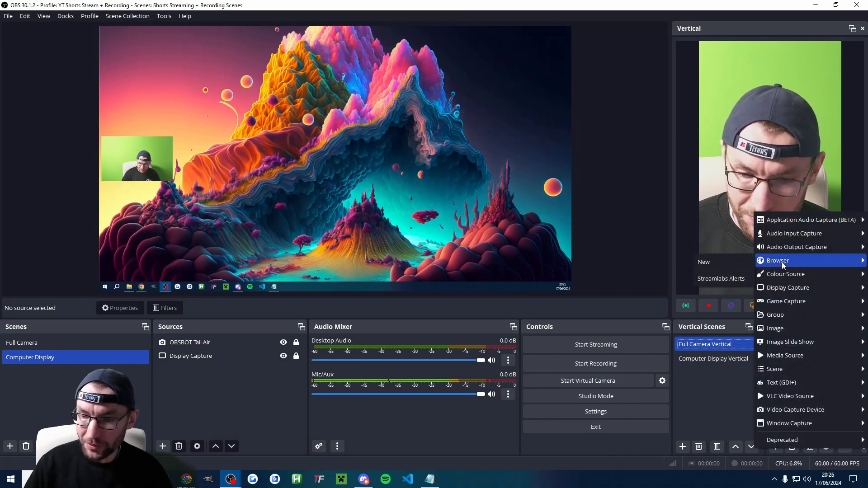
left_click(727, 280)
right_click(751, 74)
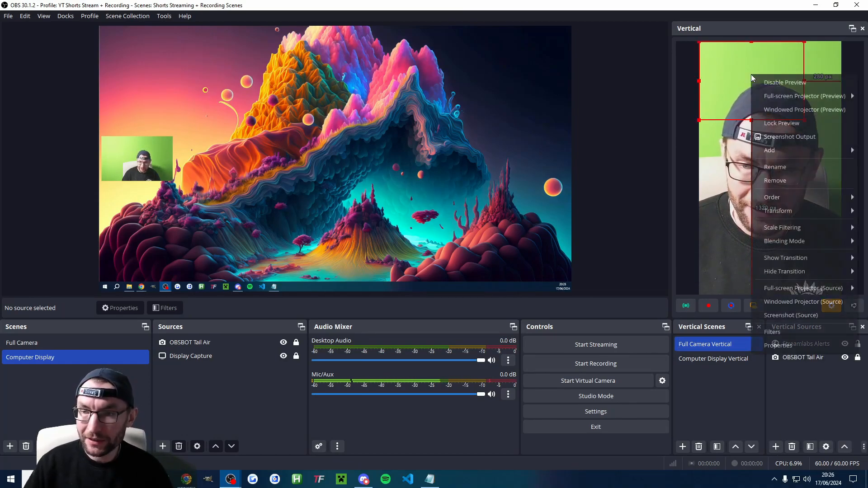
mouse_move(792, 211)
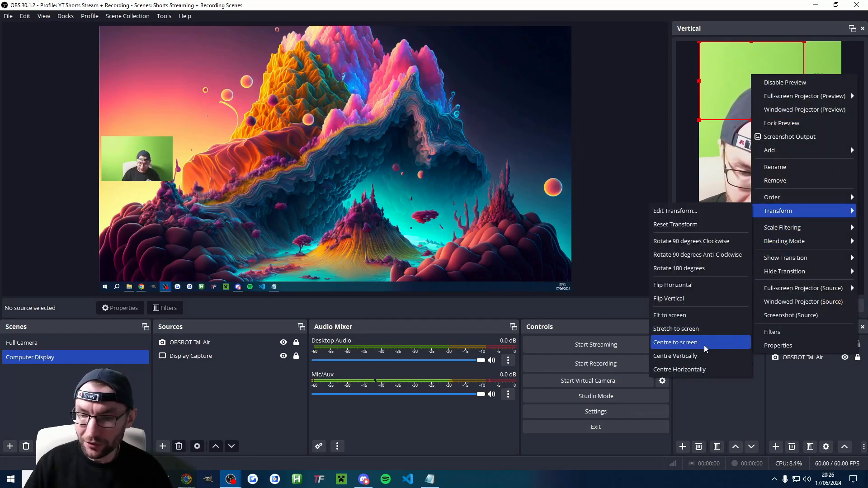
left_click(705, 343)
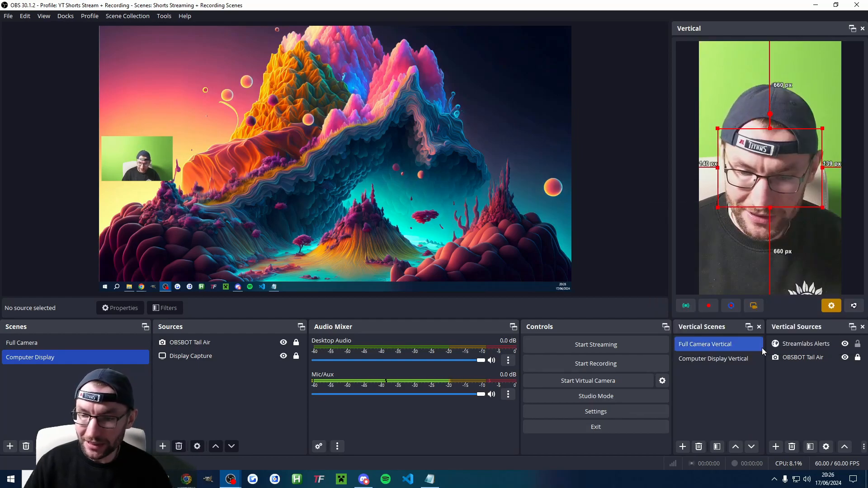
Return to Computer Display Vertical and lock the Streamlabs Alerts source
left_click(701, 359)
left_click(850, 344)
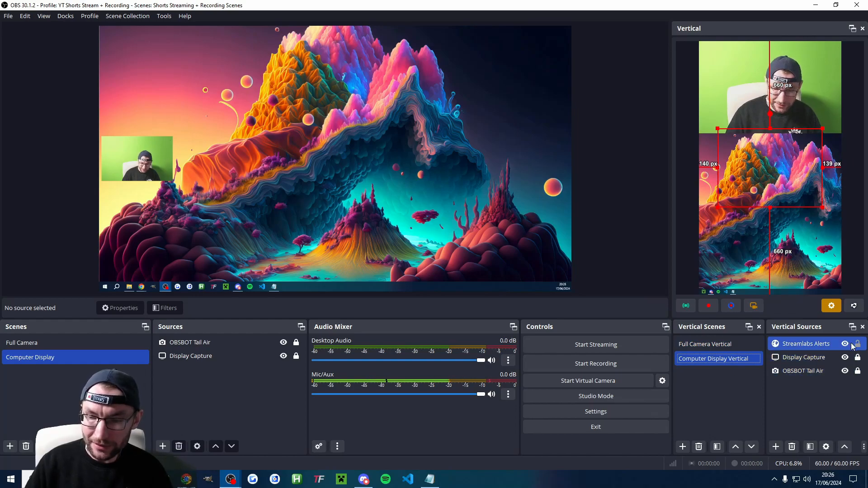
left_click(858, 344)
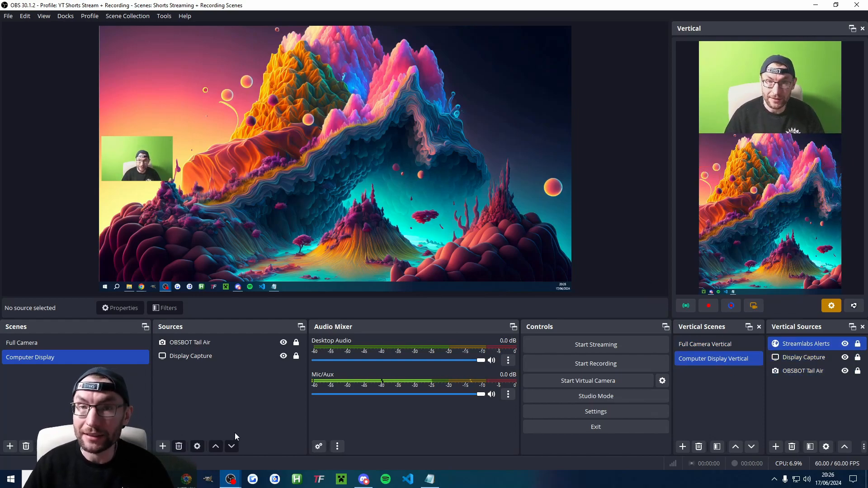
Switch to the Streamlabs Alert Box page in the browser, send a YouTube Subscribers test alert, and return to OBS
mouse_move(187, 479)
left_click(280, 436)
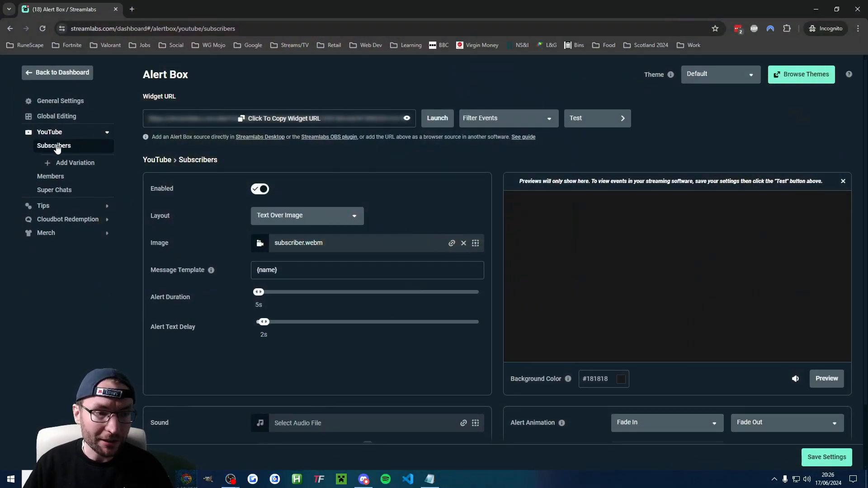
left_click(595, 123)
mouse_move(608, 137)
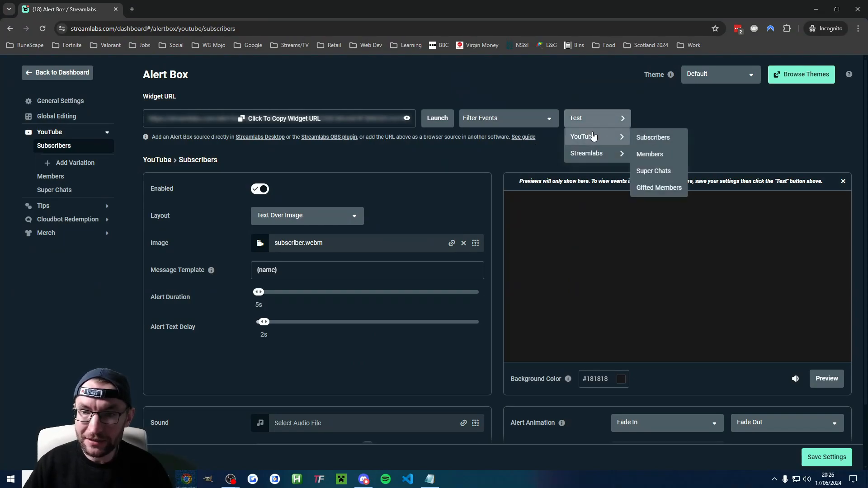
left_click(674, 142)
left_click(817, 9)
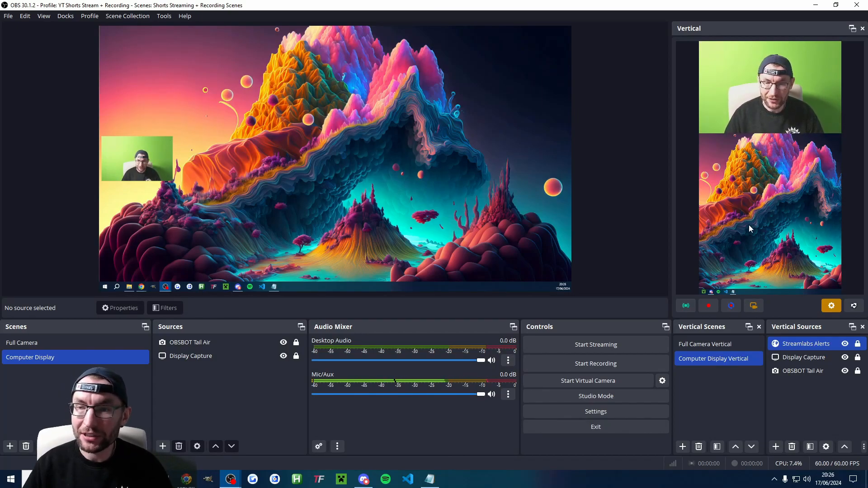
Unlock the Streamlabs Alerts source, review the width and height in its properties, and lock it again
left_click(858, 345)
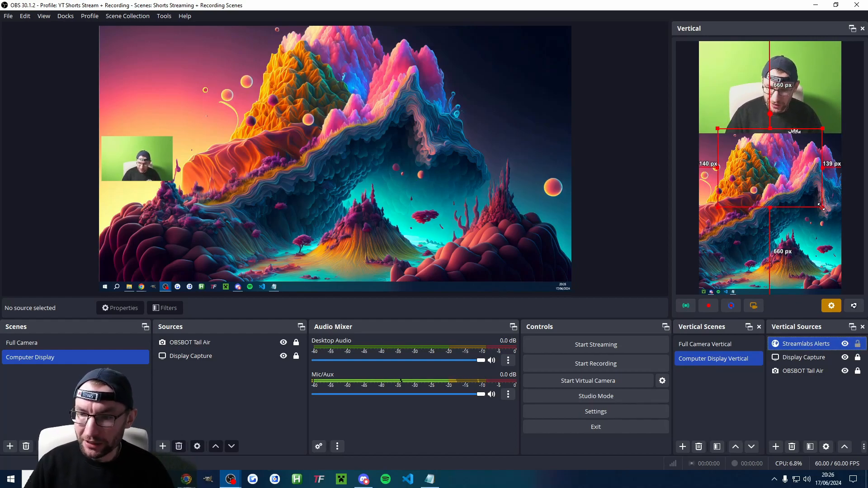
double_click(765, 176)
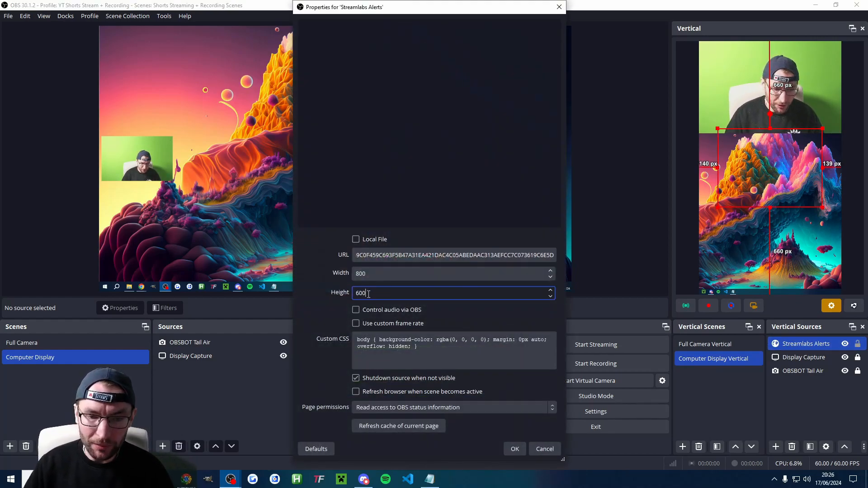
left_click_drag(366, 274, 360, 273)
left_click(516, 448)
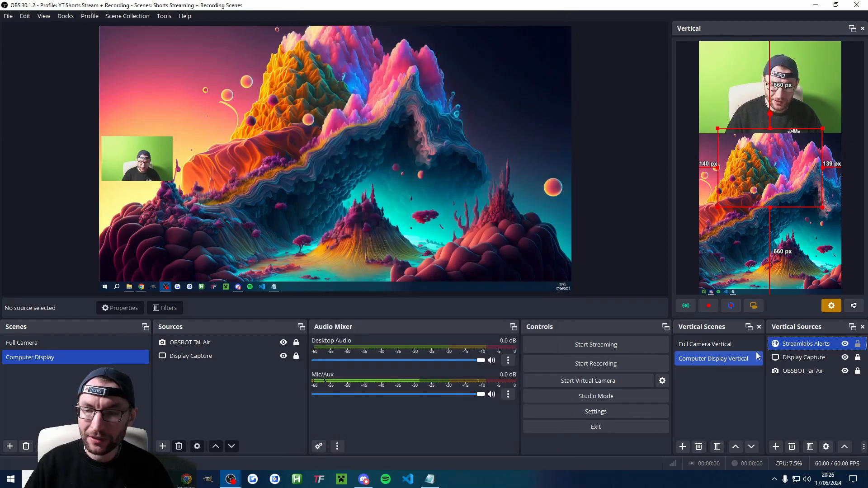
left_click(859, 344)
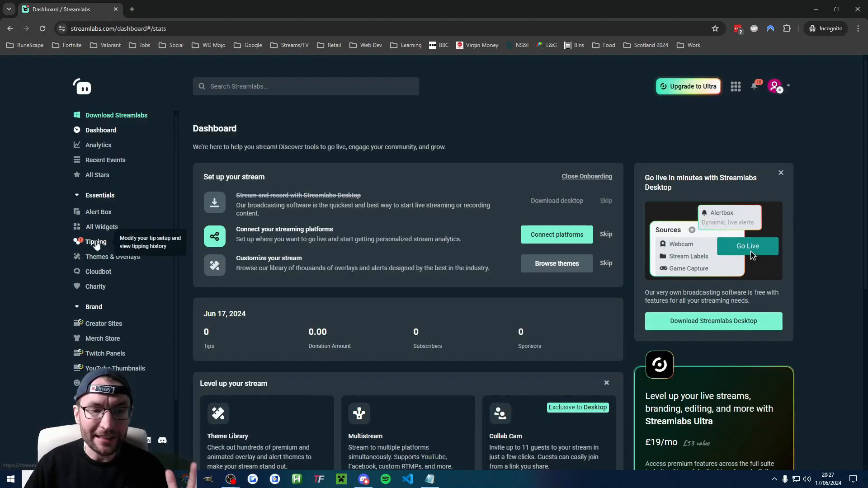
Open the Tipping section of the Streamlabs dashboard and copy the tip page URL
left_click(97, 242)
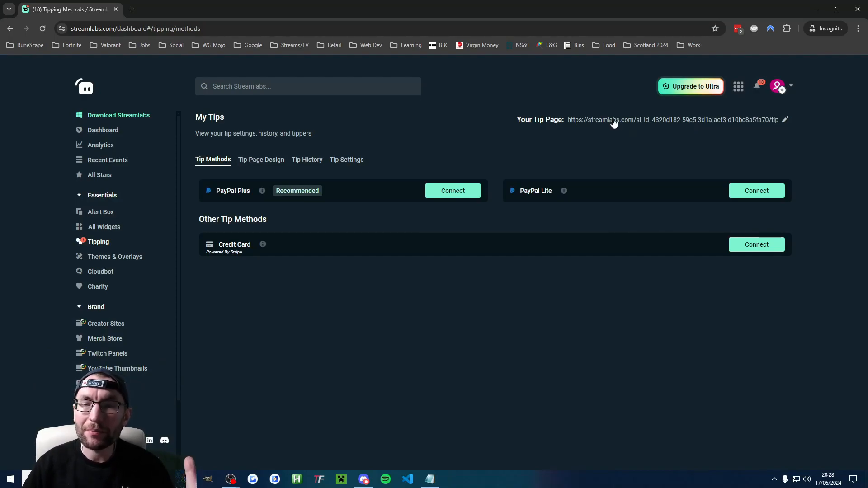
left_click(614, 121)
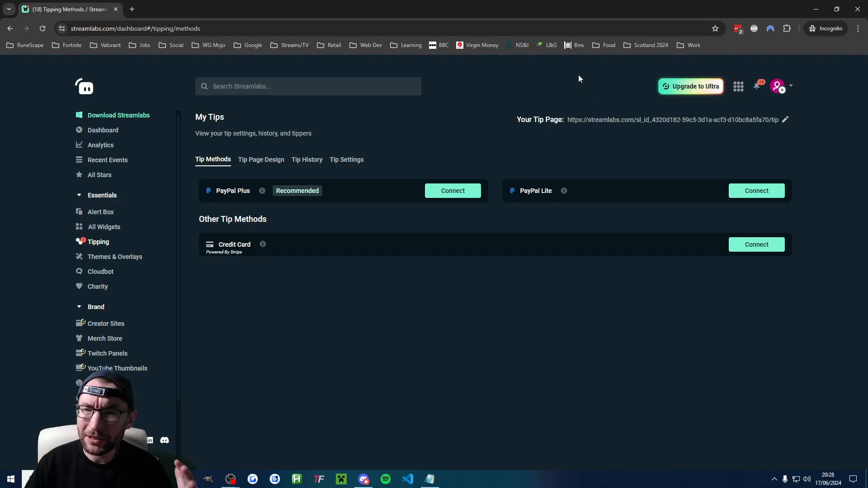
Switch to YouTube Studio and add a Donations link with the copied tip page URL to the channel's Basic info customisation
left_click(817, 9)
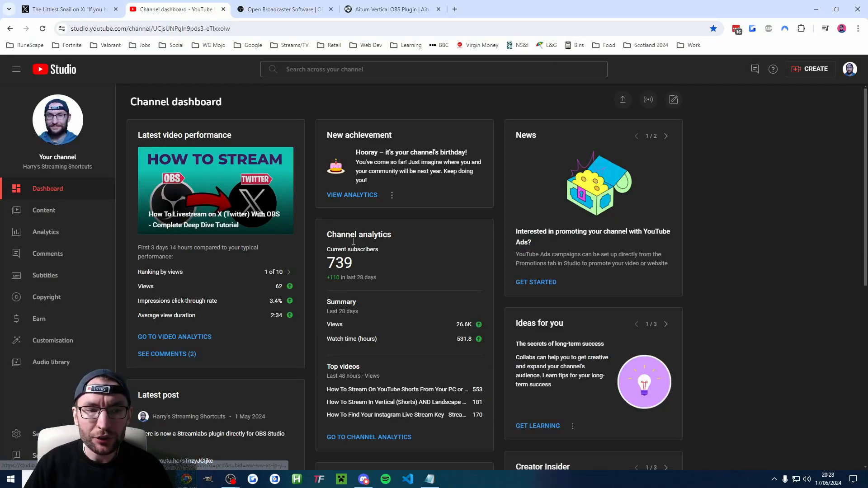
left_click(62, 344)
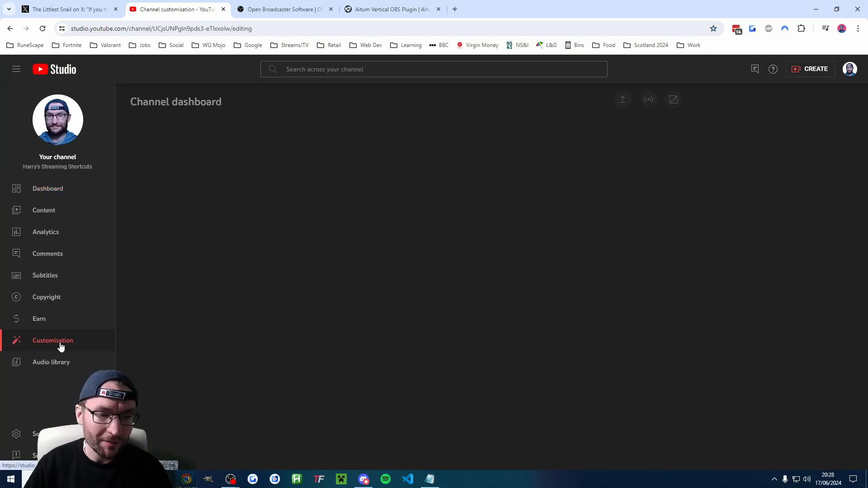
left_click(232, 128)
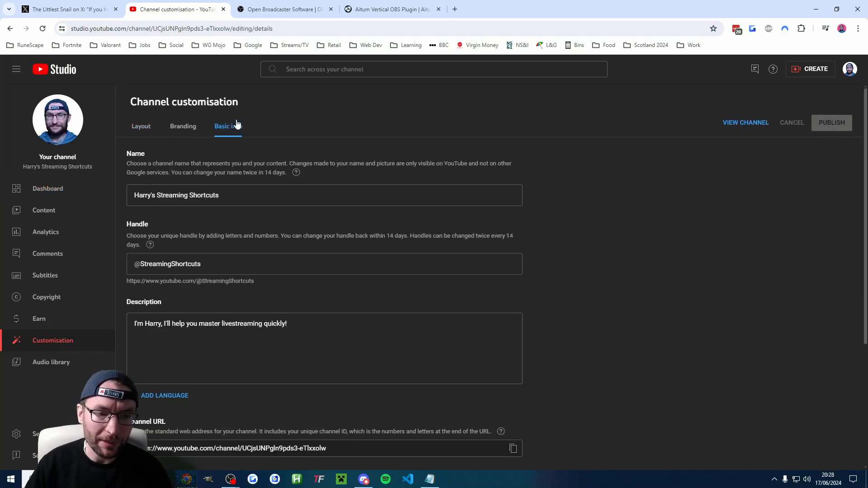
scroll(275, 208, "down", 3)
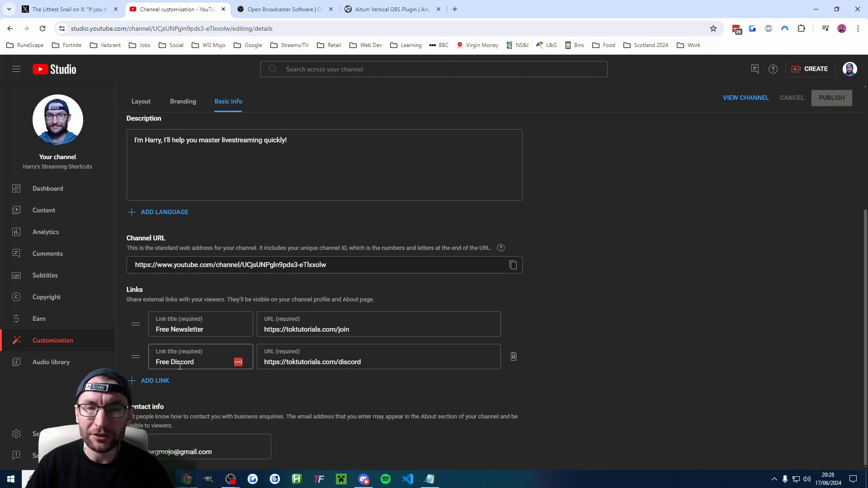
left_click(152, 382)
type("Donations")
left_click(344, 396)
key("ctrl+v")
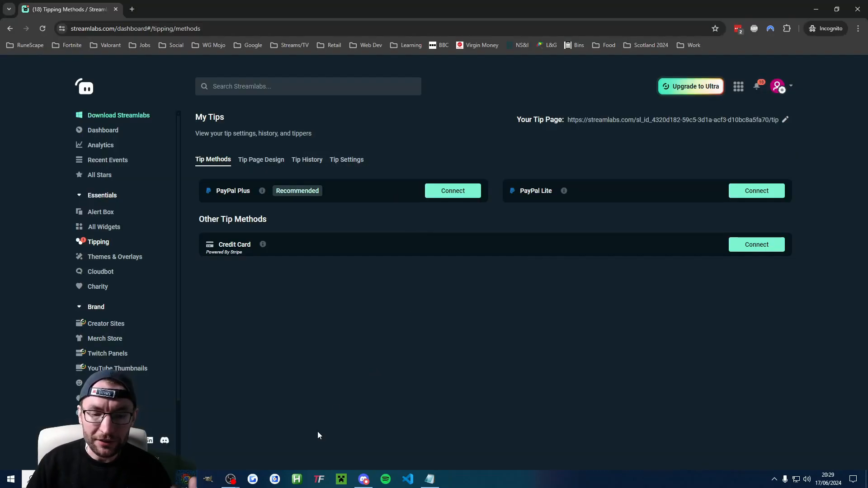
Switch to the OBS window that holds the YouTube Shorts profile
mouse_move(230, 479)
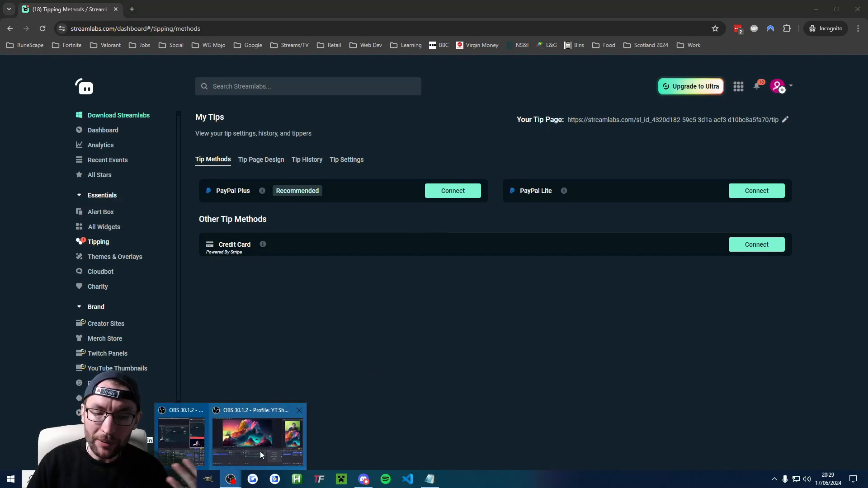
left_click(260, 452)
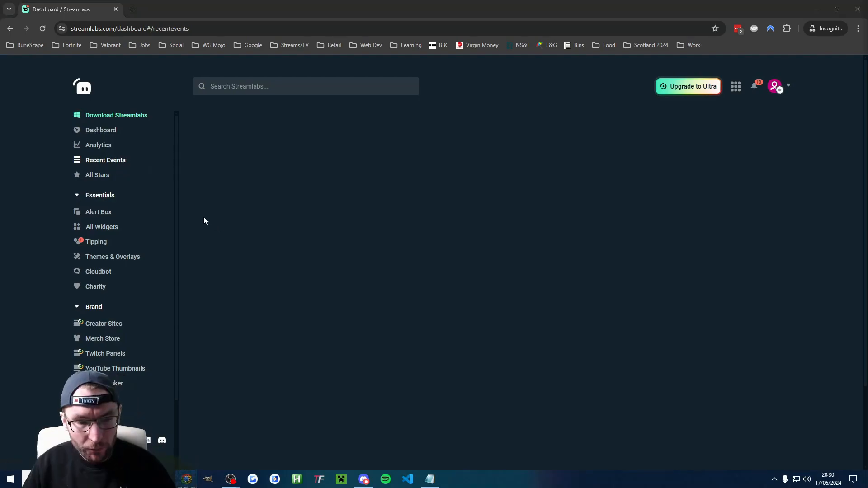
Activate Cloudbot for YouTube in the Streamlabs dashboard and copy the link address of the Streamlabs channel in the moderator notice
left_click(102, 274)
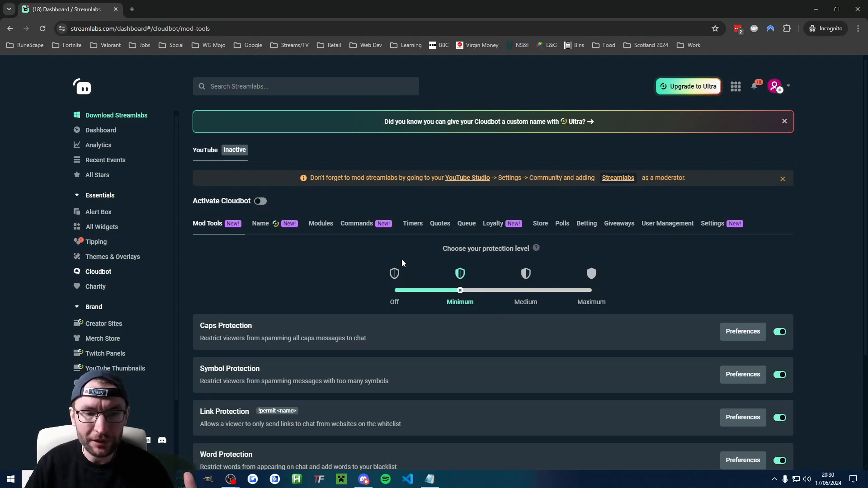
left_click(261, 202)
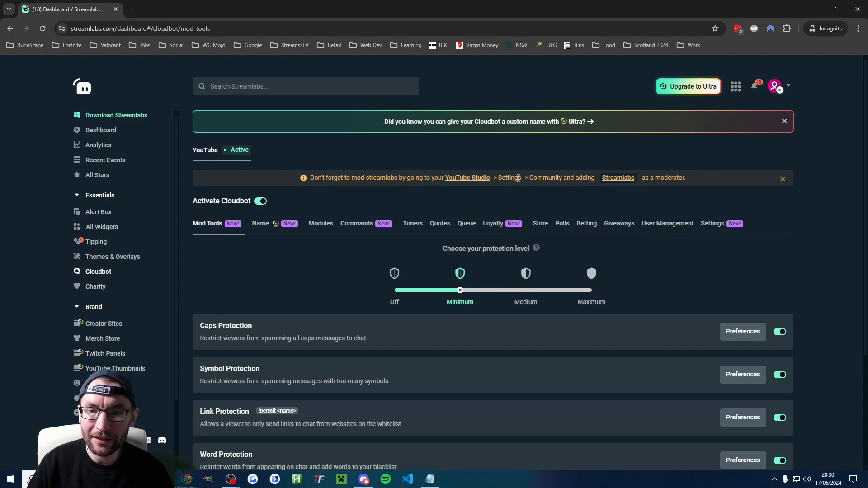
right_click(618, 179)
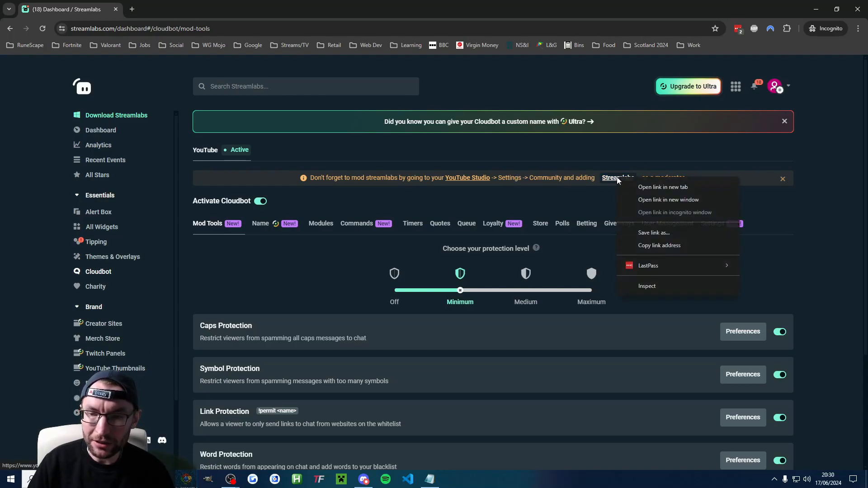
left_click(654, 245)
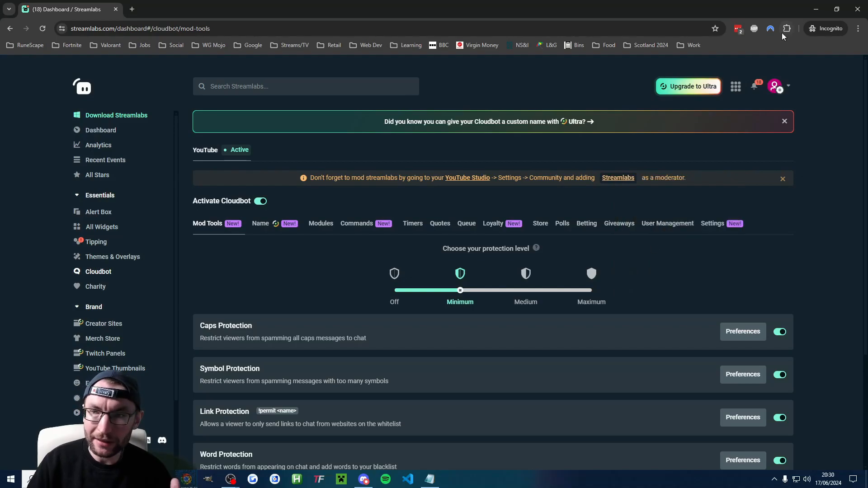
Switch to YouTube Studio and open the Managing moderators field in the channel's Community settings
left_click(816, 11)
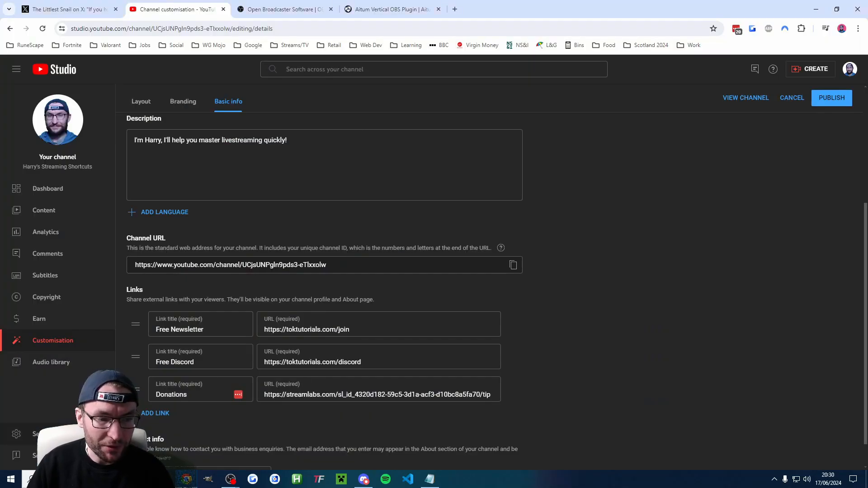
left_click(37, 433)
left_click(254, 252)
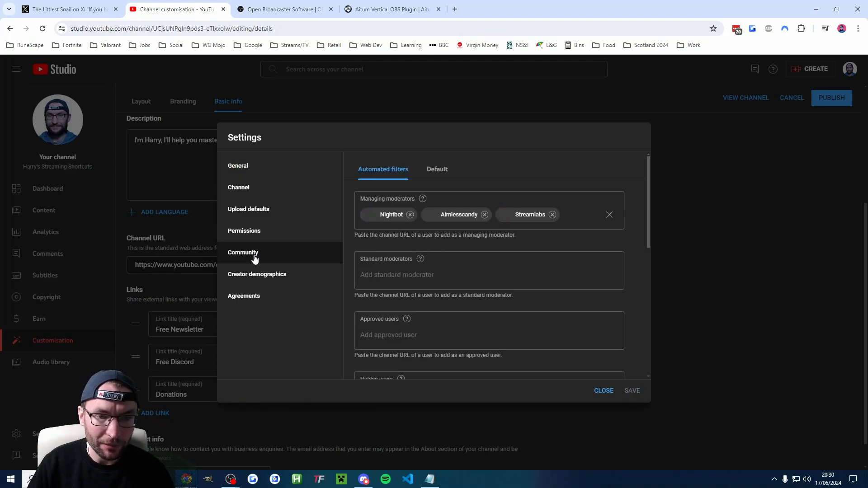
left_click(578, 218)
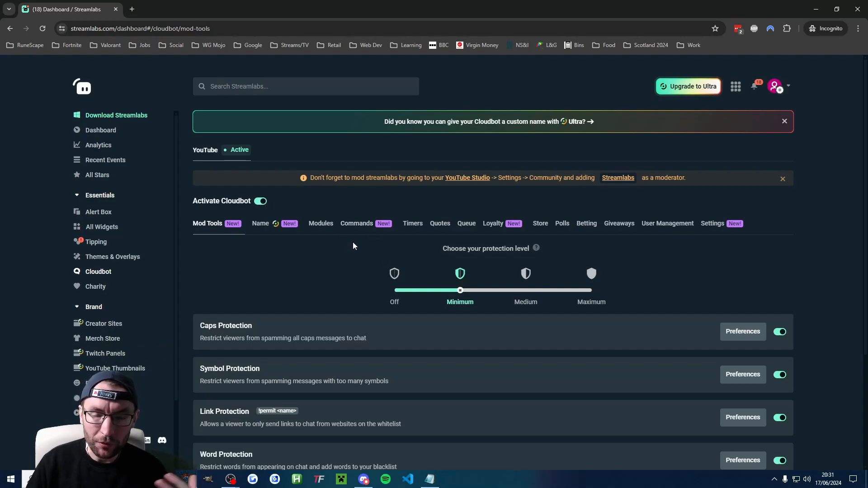
Return to Cloudbot in Streamlabs and add a custom command !keyboard whose chat response names the streamer's Ducky One2 Mini
scroll(297, 253, "down", 3)
scroll(605, 302, "up", 3)
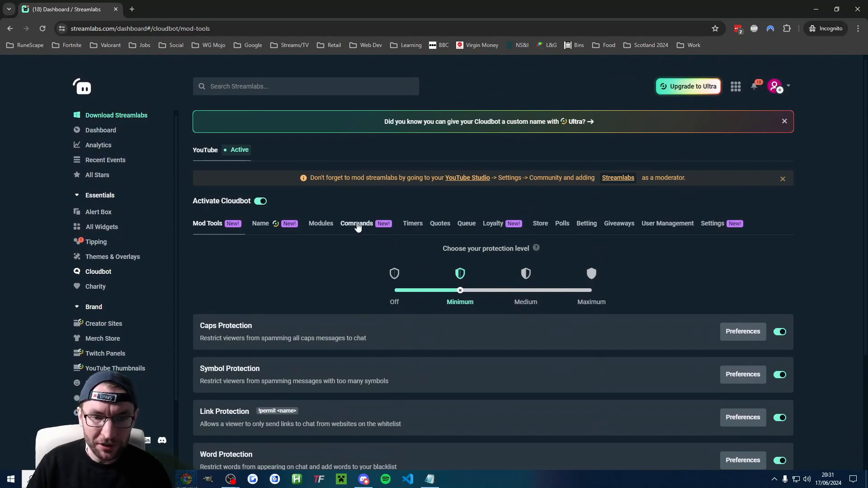
left_click(358, 226)
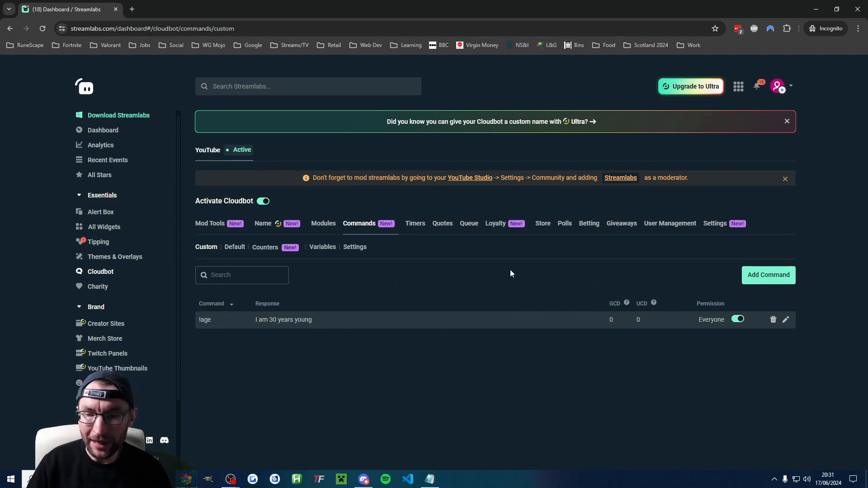
left_click(769, 276)
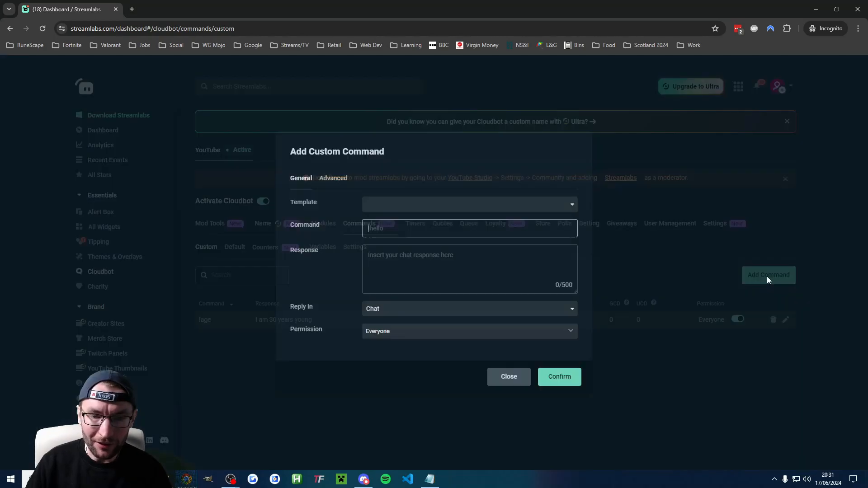
type("!k")
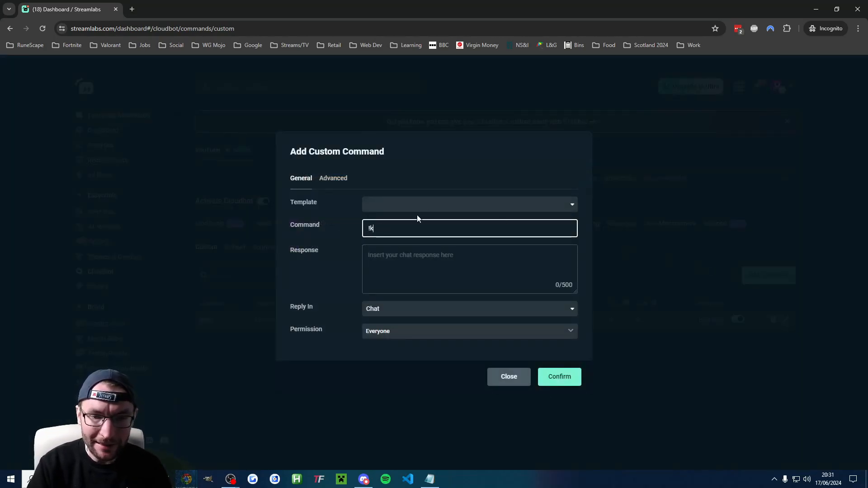
type("eyboard")
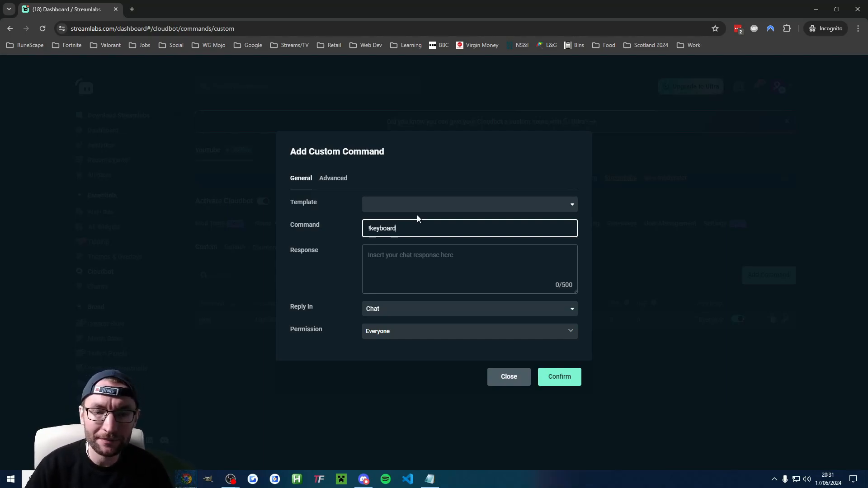
left_click(426, 260)
key("ctrl+v")
left_click(420, 258)
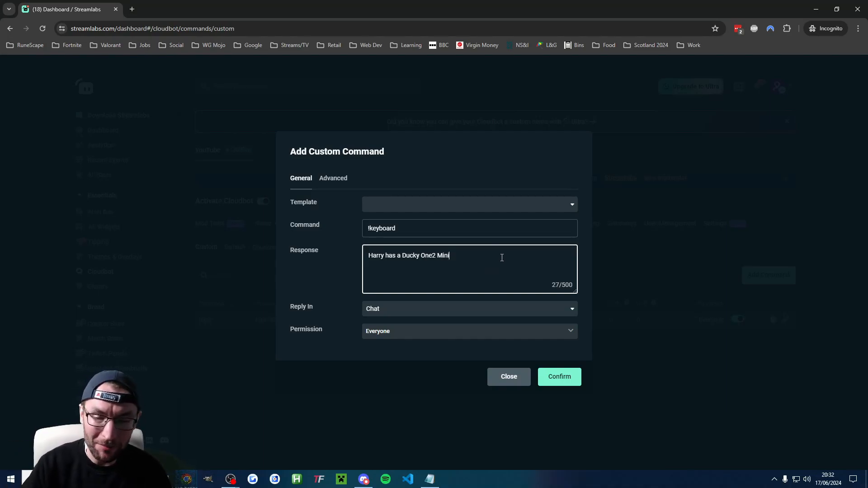
left_click(571, 381)
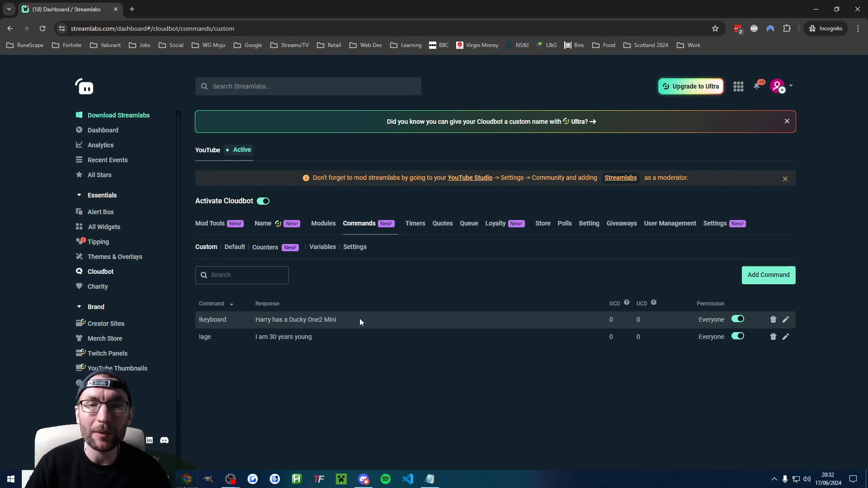
Open the SubReminder timer in Cloudbot and review its response, interval and line minimum
left_click(415, 223)
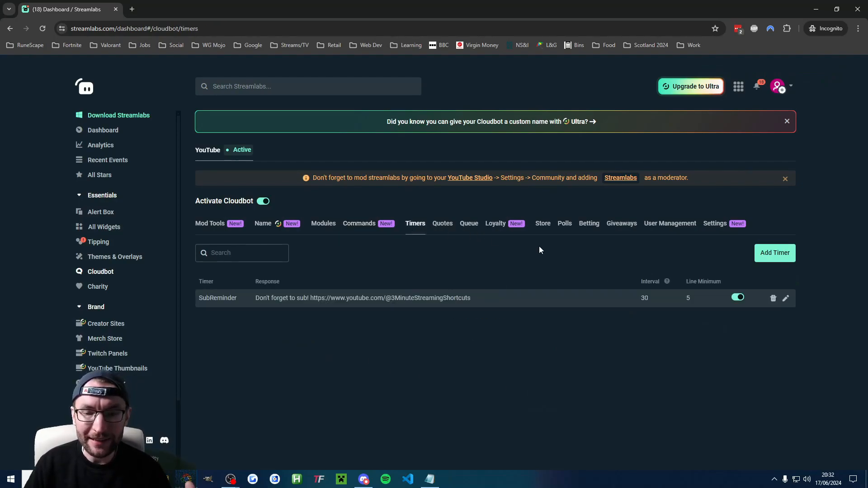
left_click(786, 298)
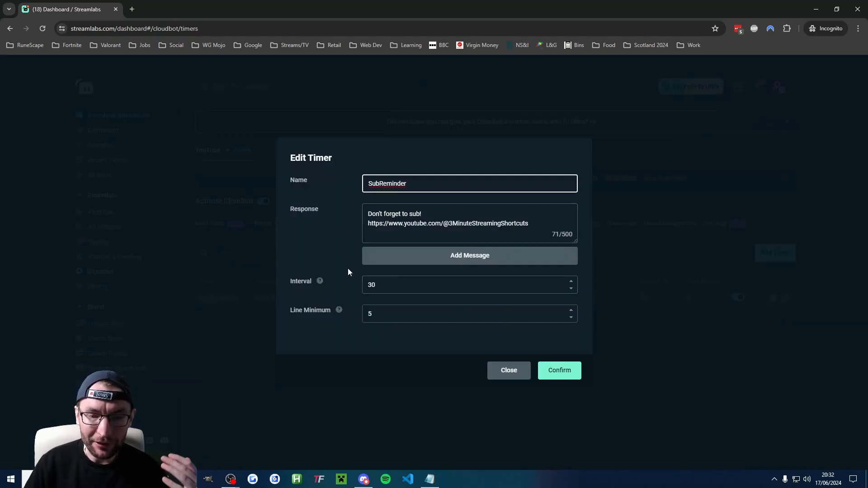
left_click_drag(377, 284, 367, 284)
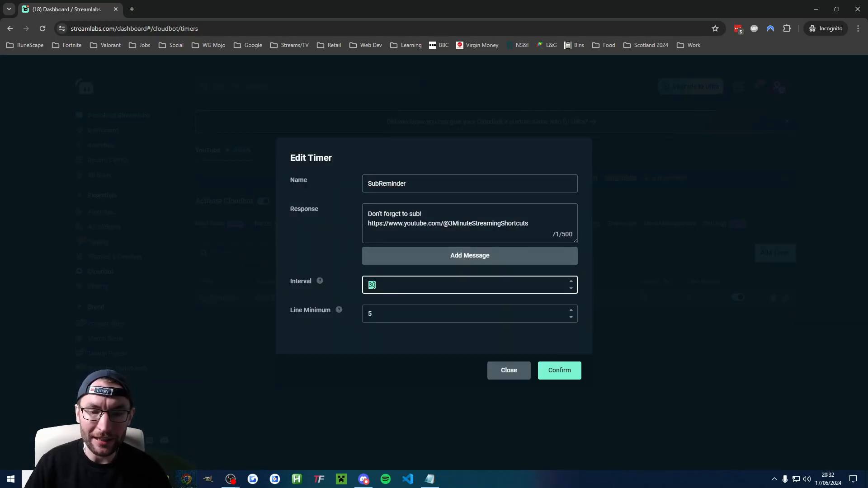
left_click(501, 221)
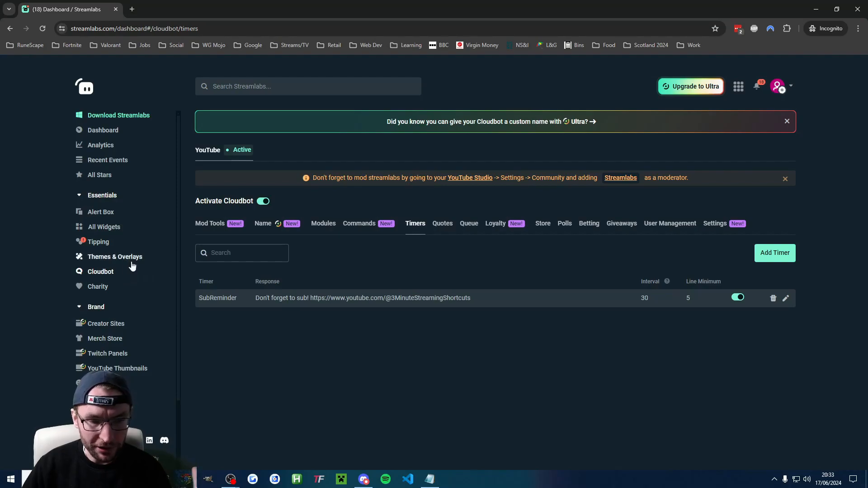
Search the Streamlabs Themes & Overlays library for "free", browse the overlays and open Orange Scar
left_click(116, 259)
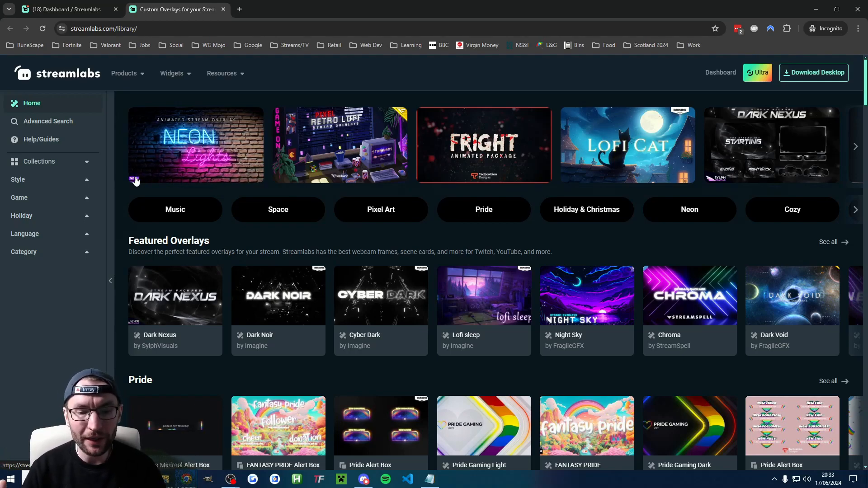
left_click(56, 125)
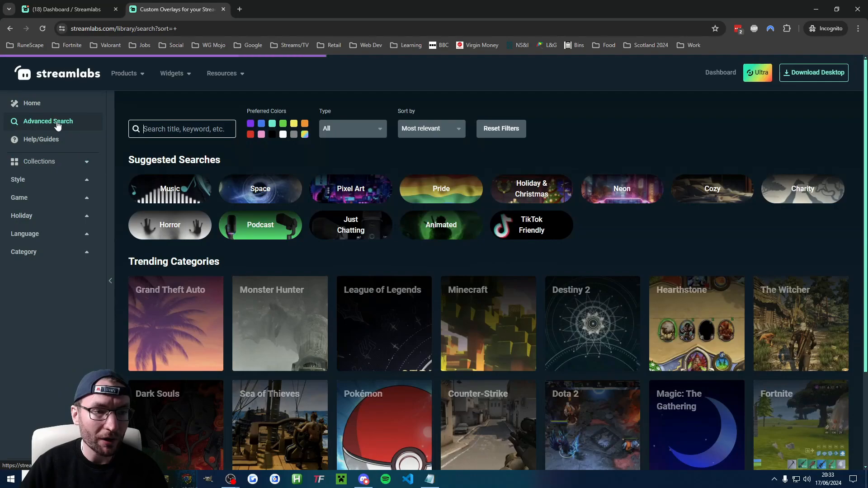
left_click(180, 128)
type("free")
key("Return")
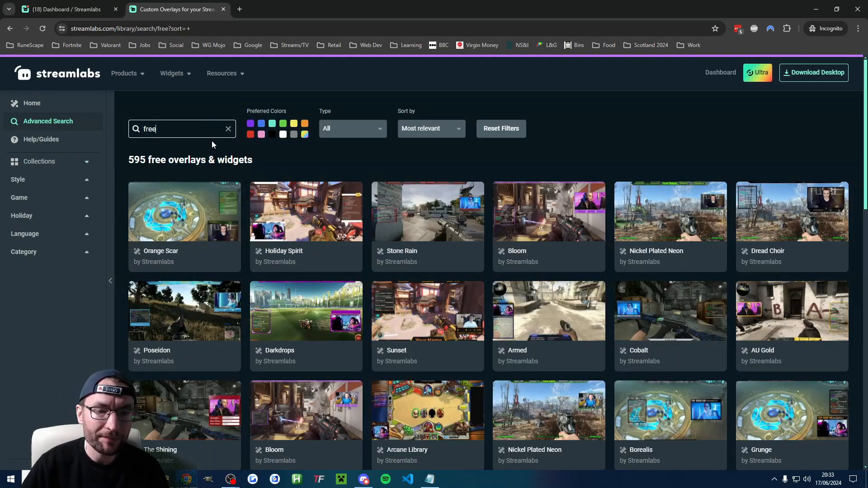
scroll(647, 352, "down", 2)
scroll(633, 335, "down", 5)
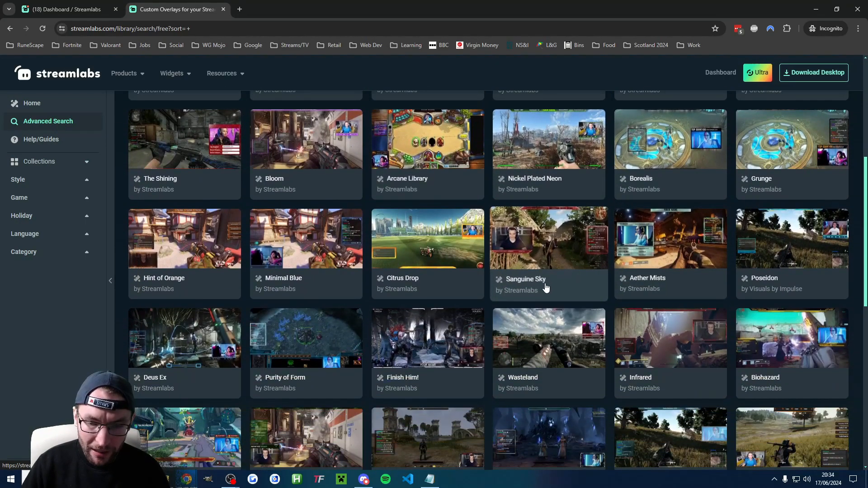
scroll(543, 290, "up", 6)
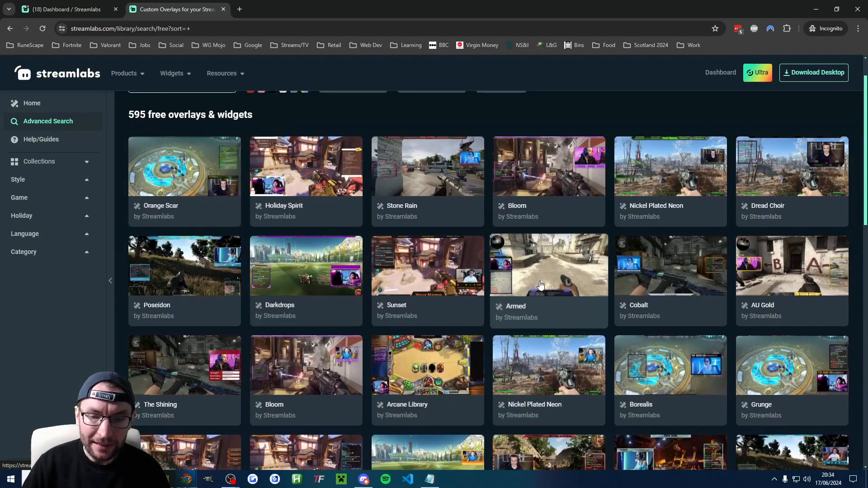
left_click(178, 170)
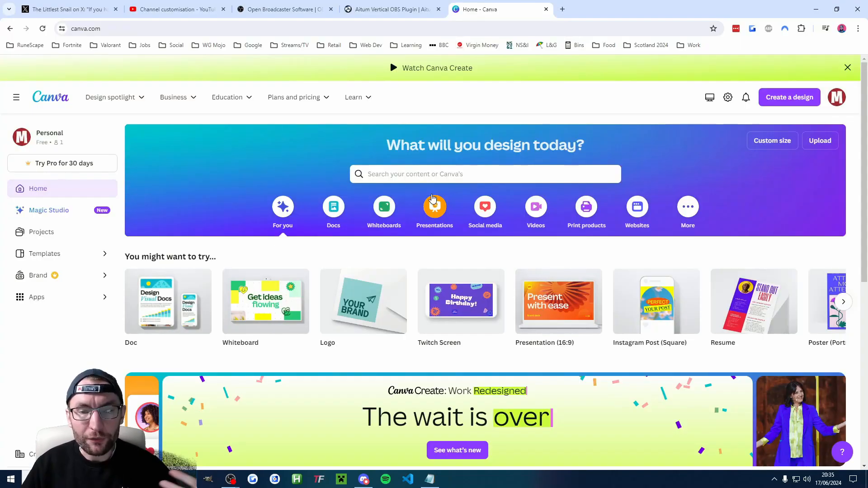
Switch to Canva, browse templates for "livestream" and "tiktok stream", and preview the Blue Creative Live Streaming Game Tiktok Video template
left_click(429, 171)
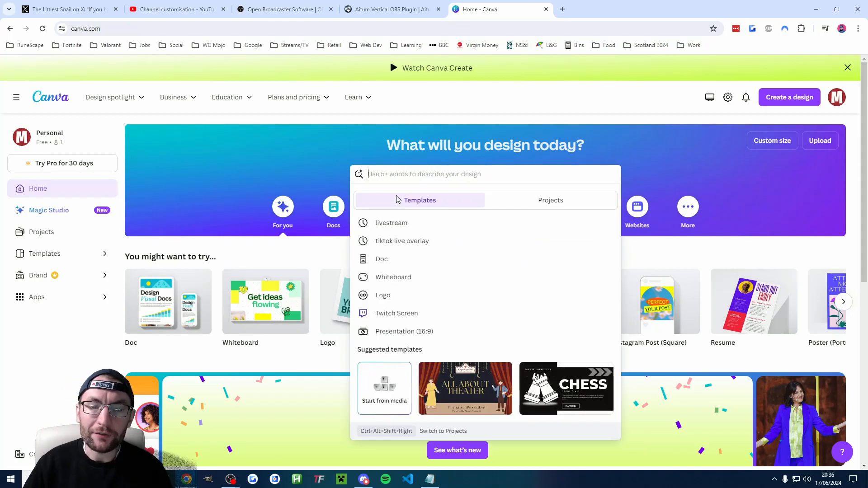
left_click(412, 225)
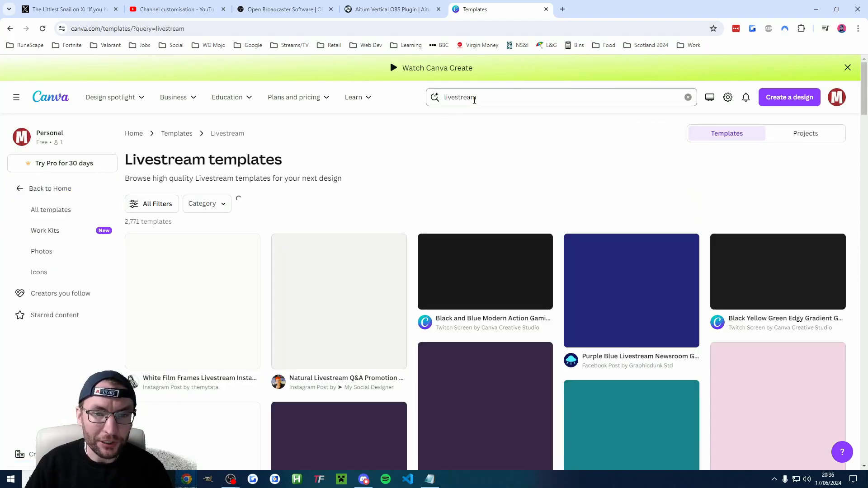
scroll(522, 127, "down", 2)
scroll(543, 163, "down", 15)
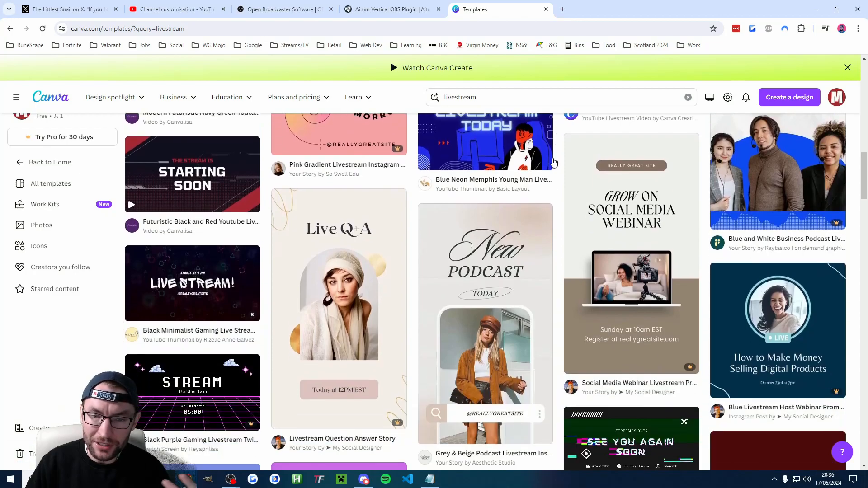
scroll(368, 232, "down", 3)
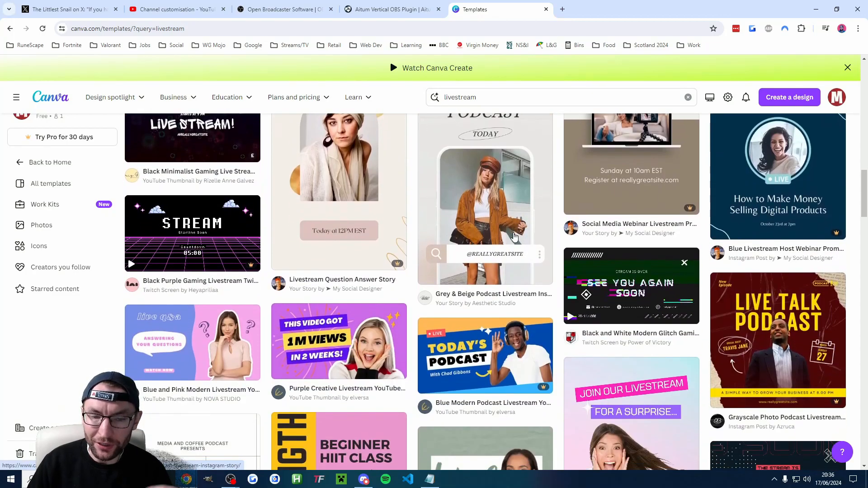
scroll(514, 237, "down", 12)
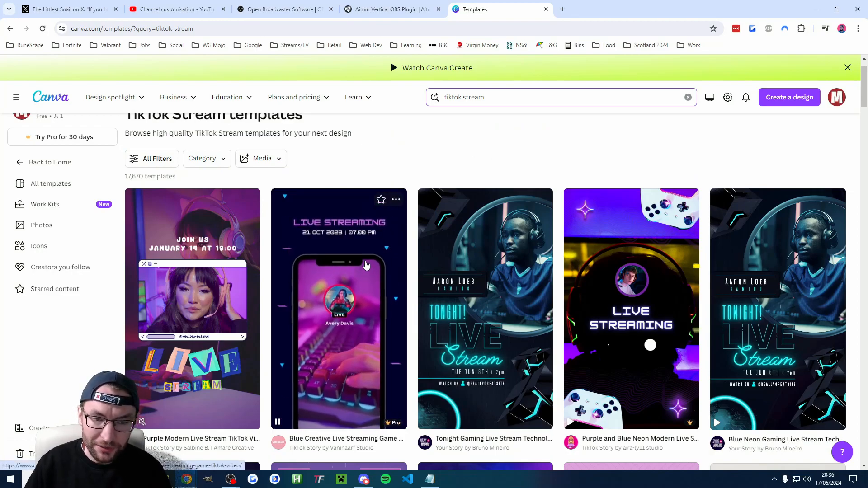
left_click(367, 265)
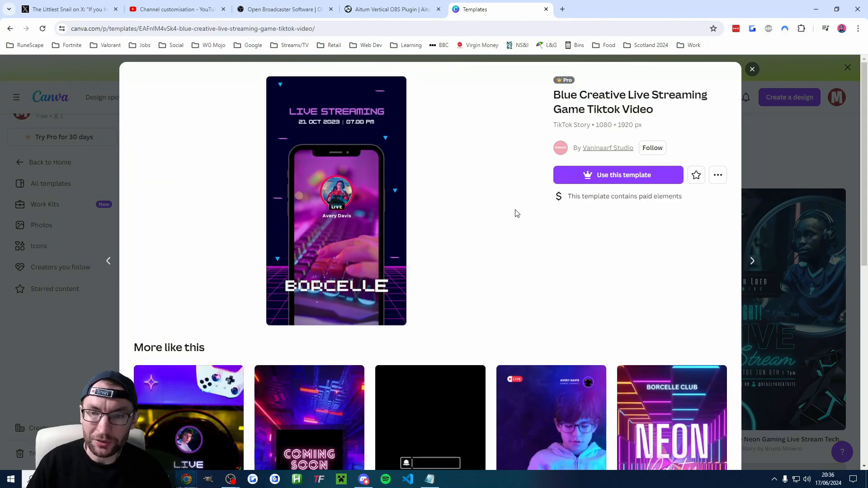
left_click(753, 69)
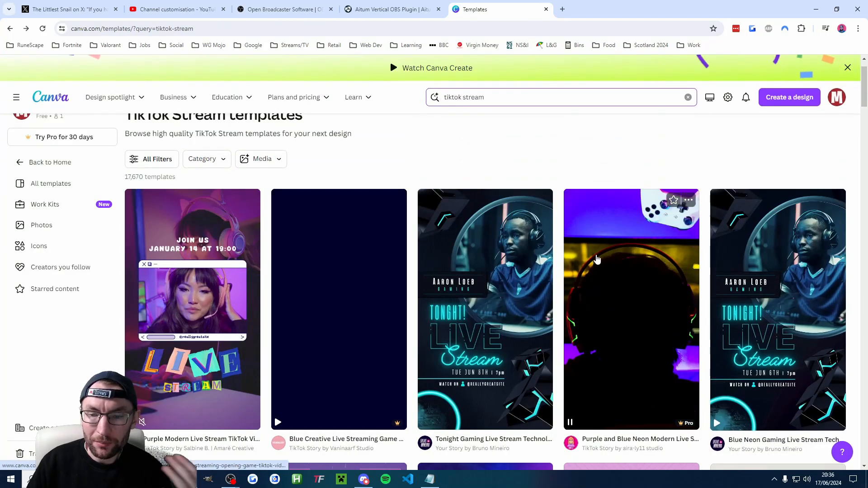
Open the Violet Pink White Anime Music Twitch Stream Overlay template for customisation in the Canva editor
scroll(598, 261, "down", 8)
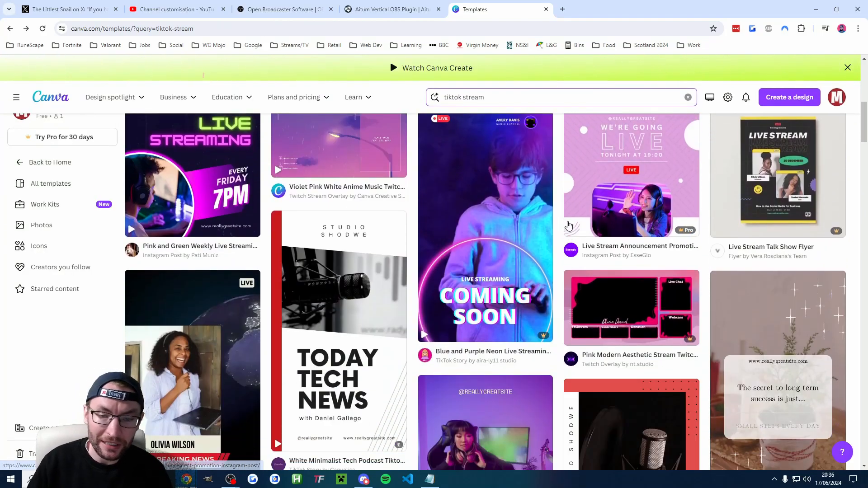
scroll(569, 225, "up", 3)
left_click(398, 271)
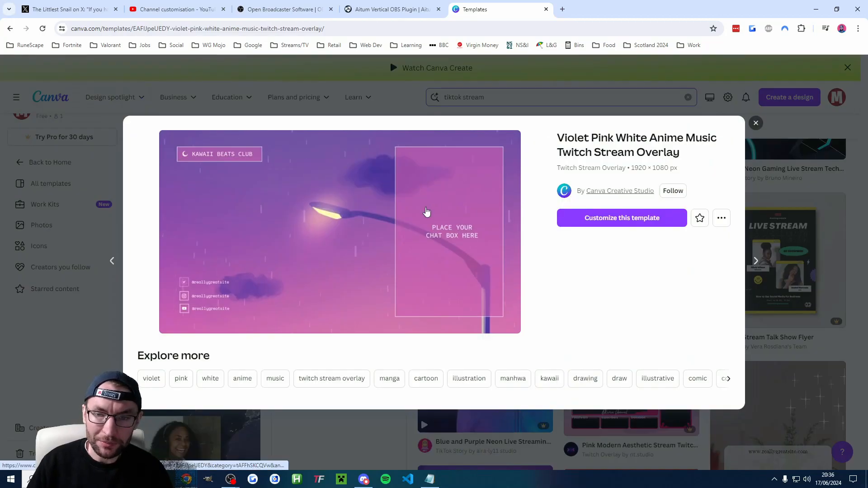
left_click(618, 220)
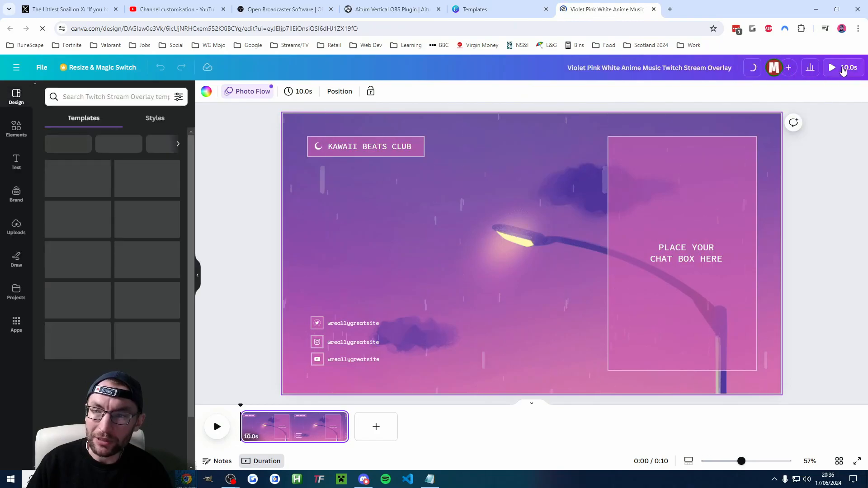
left_click(843, 69)
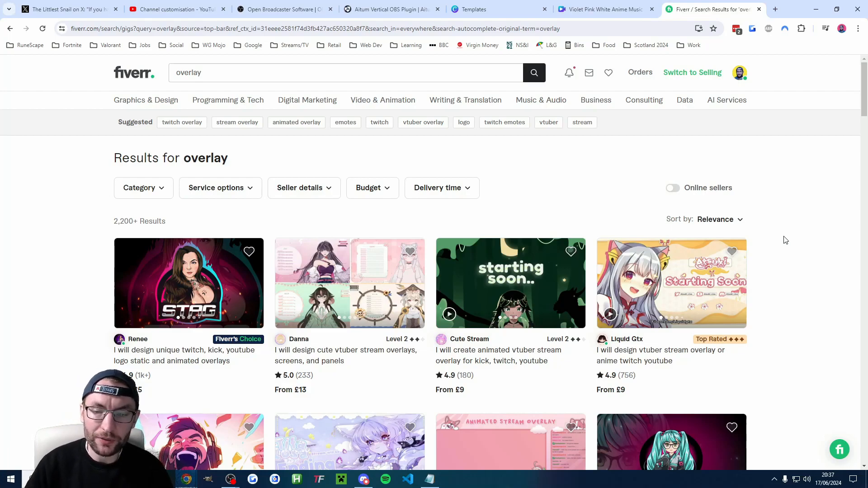
Browse the "overlay" search results on Fiverr and the stream overlay offerings on the OWN3D site
scroll(817, 223, "down", 4)
scroll(833, 232, "up", 1)
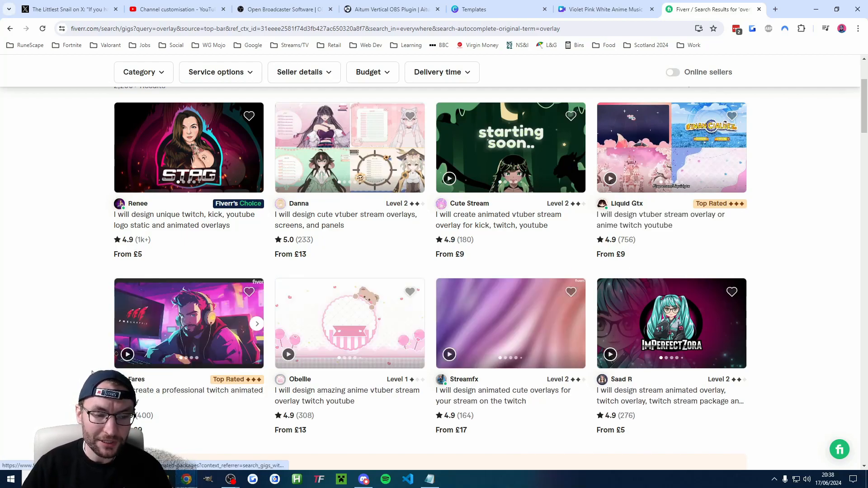
scroll(191, 356, "down", 1)
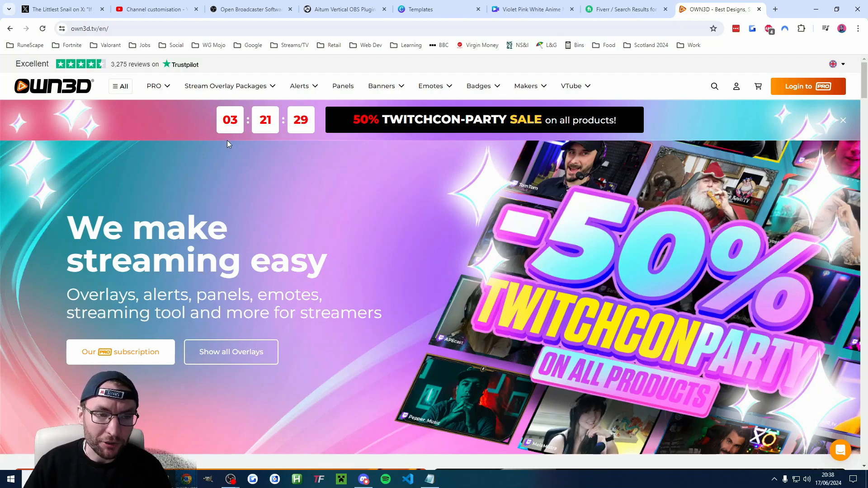
mouse_move(235, 85)
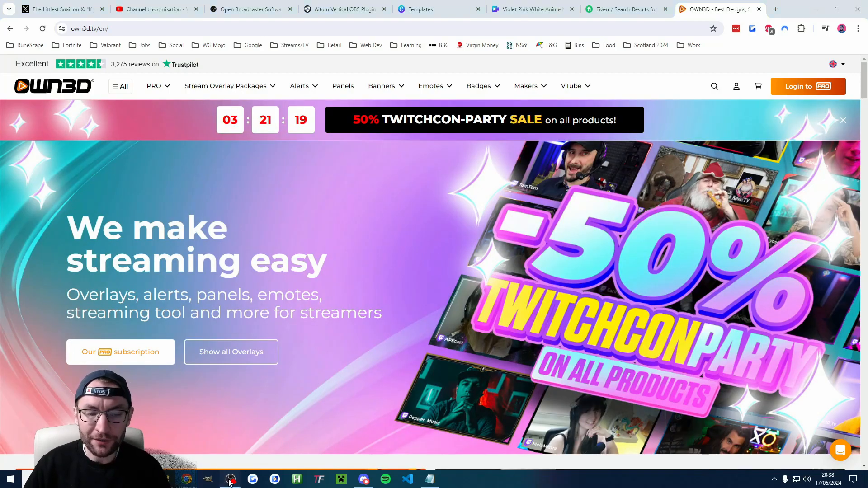
Switch to the OBS window with the YT Shorts Stream + Recording profile
mouse_move(231, 480)
left_click(248, 446)
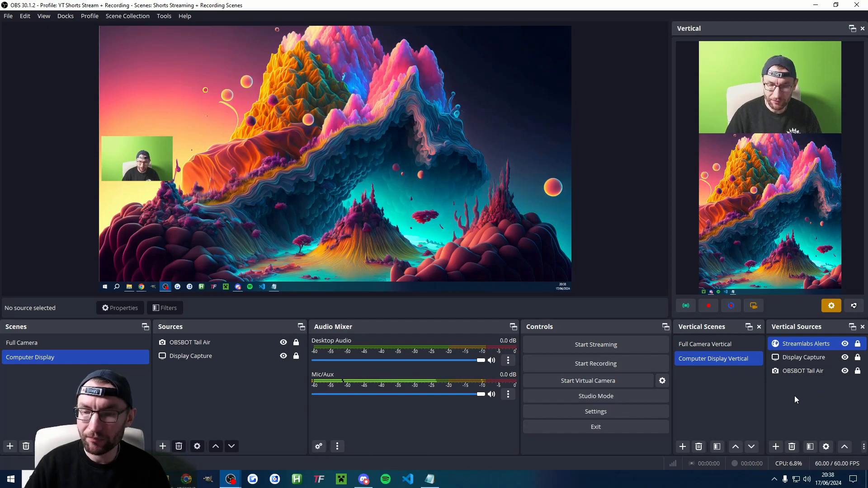
Create a vertical scene named "Starting Vertical"
left_click(684, 447)
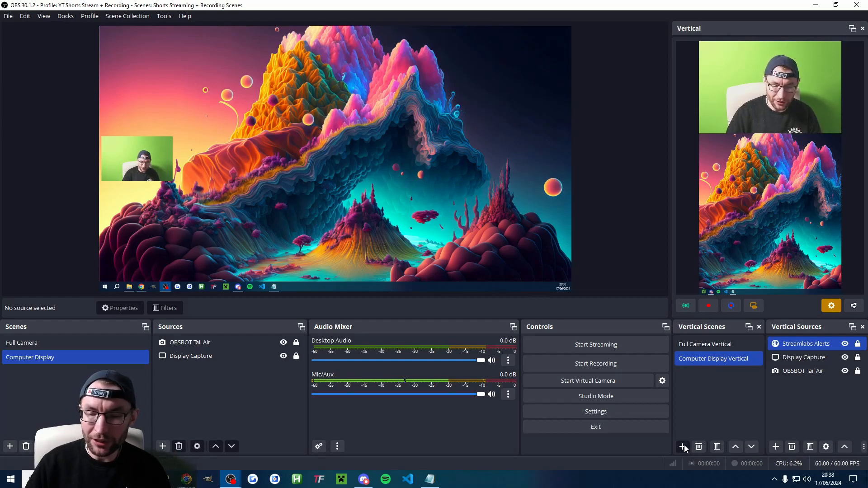
type("Starti")
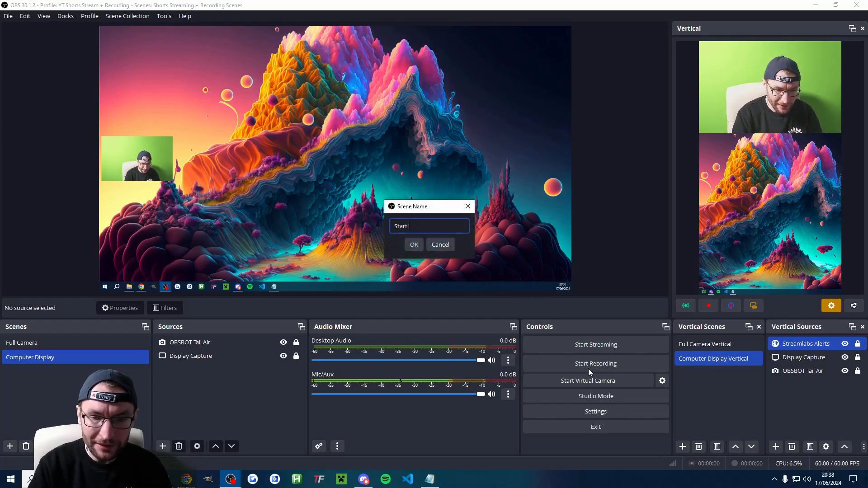
type("ng Vertical")
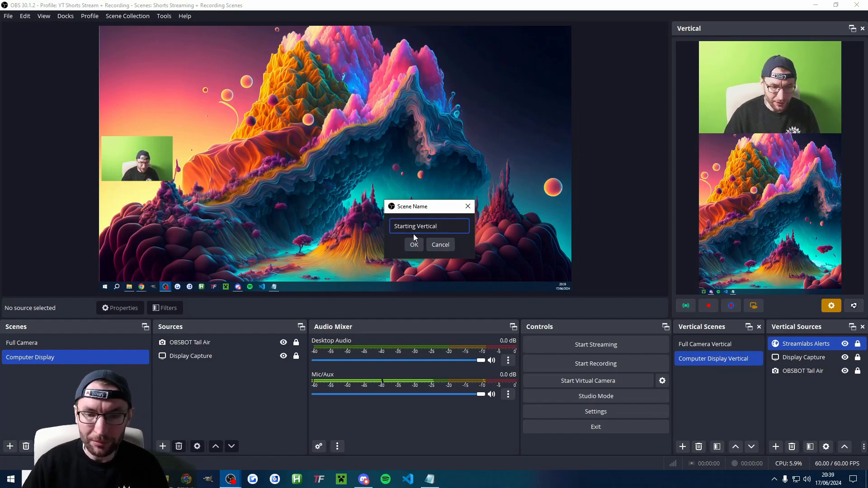
key("Return")
Add "Kinetic GreenScreen Background 3.mp4" as a looping media source in the Starting Vertical scene and centre it horizontally
left_click(776, 447)
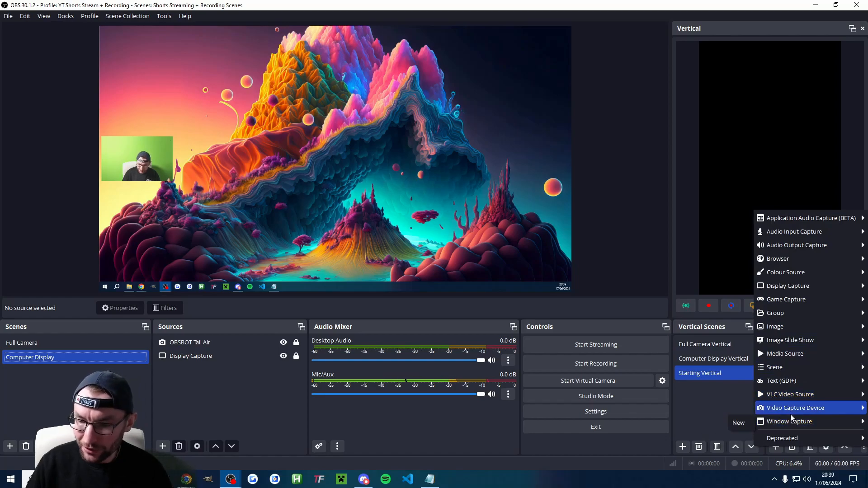
mouse_move(798, 399)
mouse_move(793, 354)
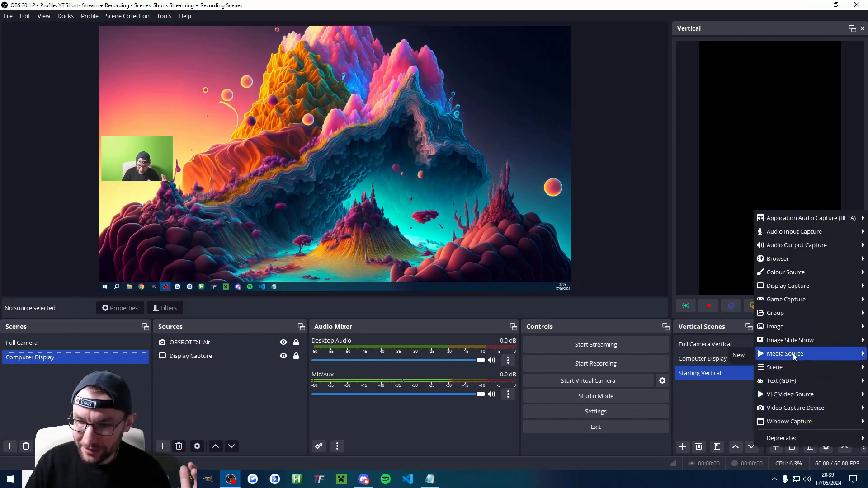
left_click(741, 355)
left_click(362, 272)
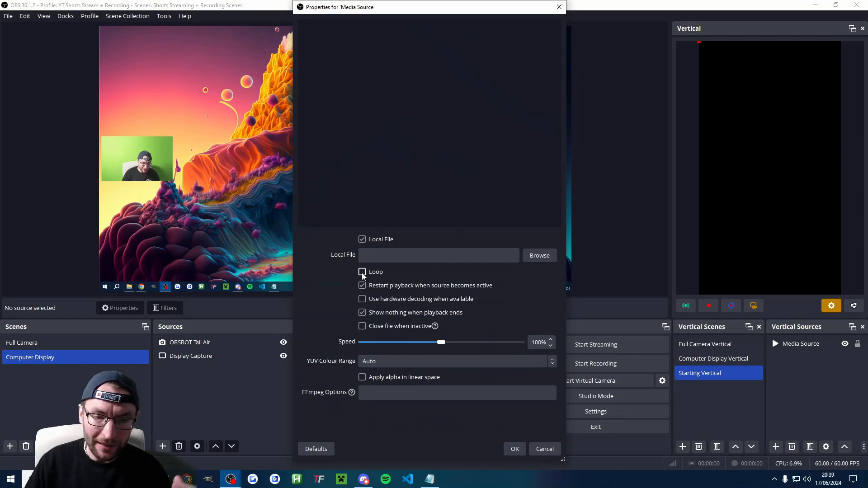
left_click(539, 256)
scroll(347, 121, "up", 1)
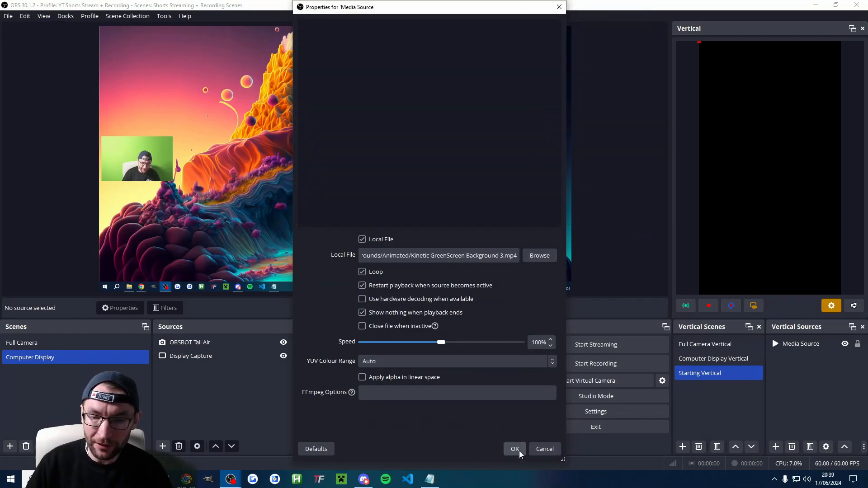
left_click(519, 451)
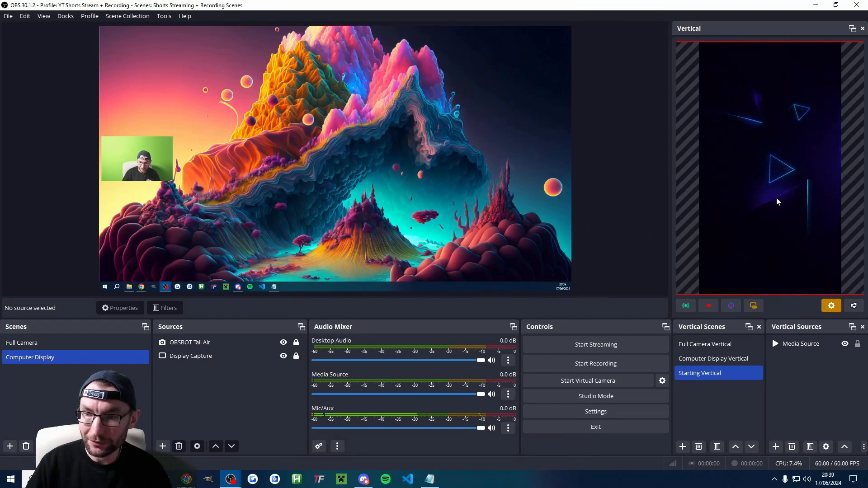
right_click(787, 147)
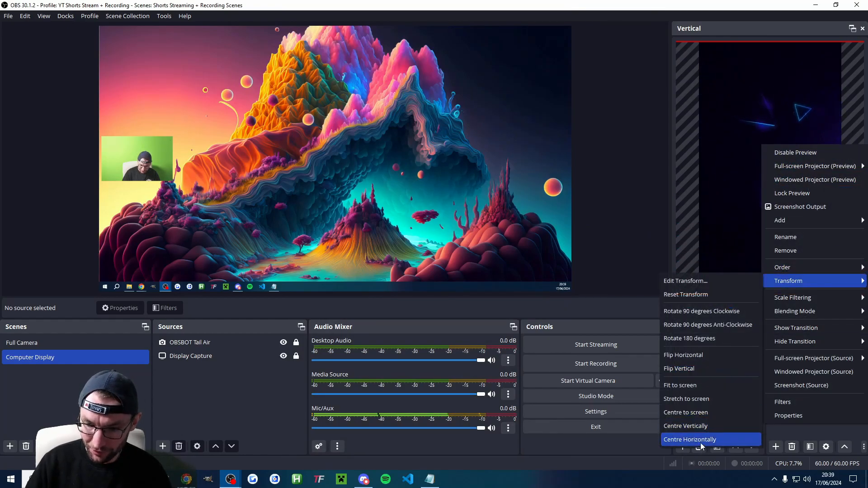
left_click(712, 438)
Add the stream-starting graphic sss.png as an image source in the Starting Vertical scene and fit it to the screen
left_click(776, 447)
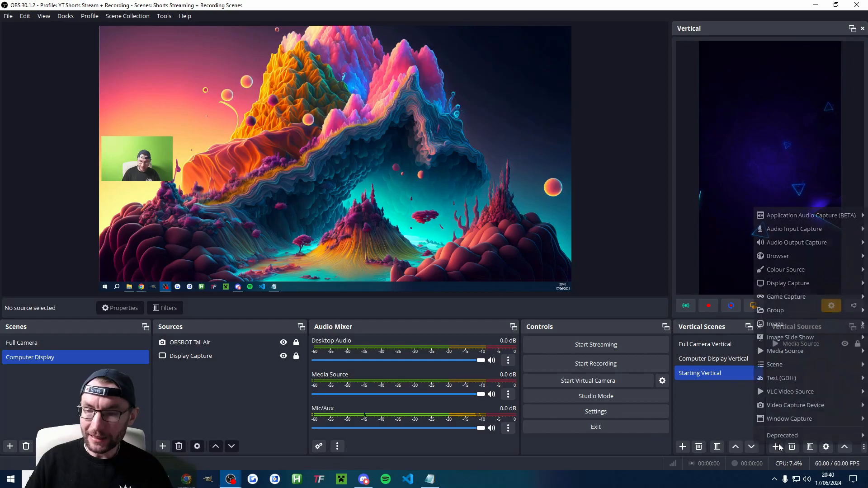
left_click(785, 325)
key("Return")
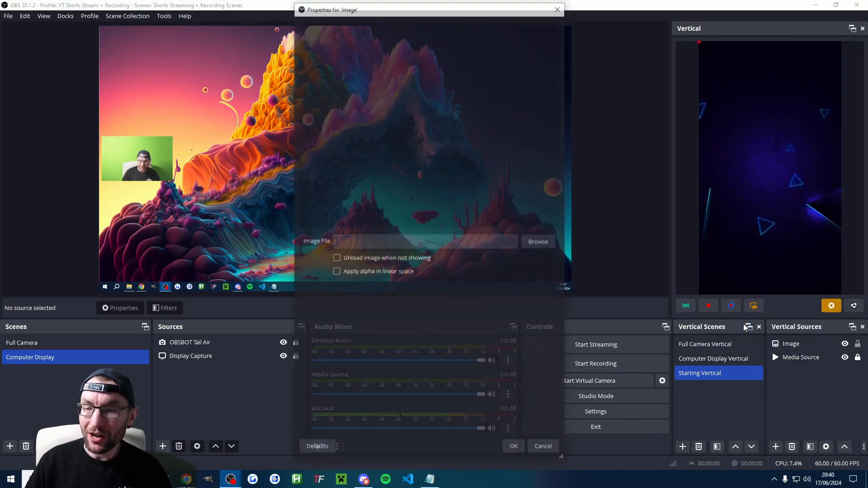
left_click(540, 242)
double_click(616, 87)
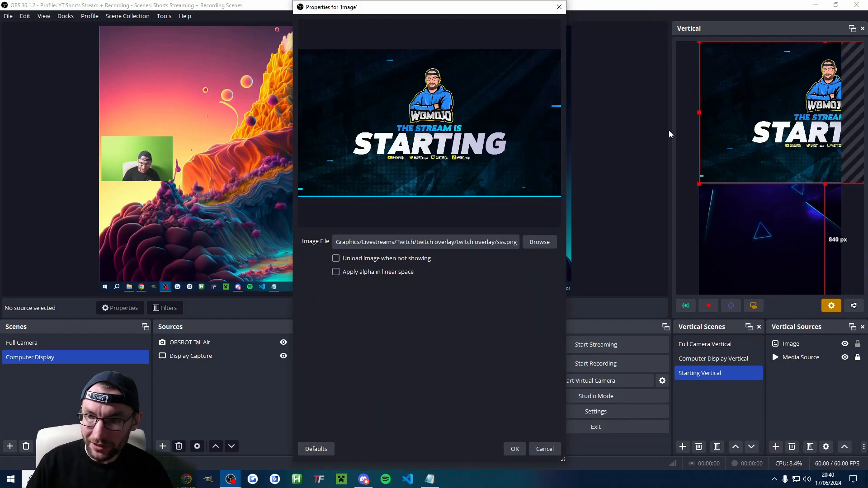
right_click(763, 107)
mouse_move(796, 242)
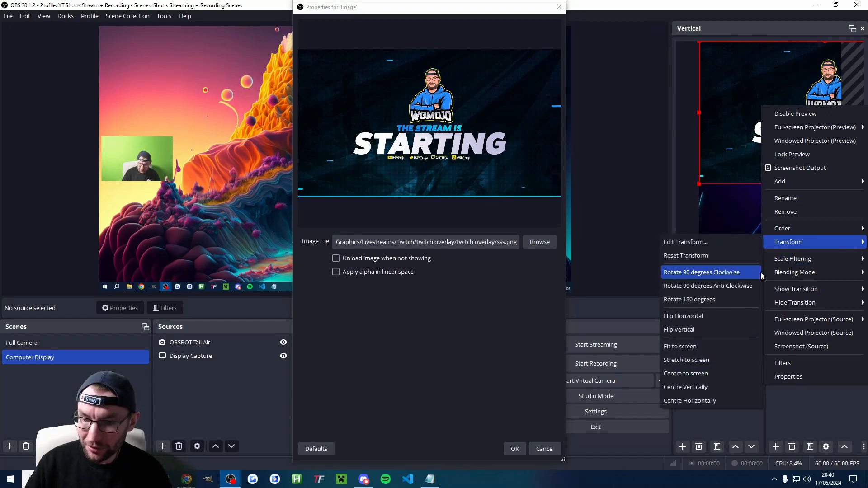
left_click(720, 347)
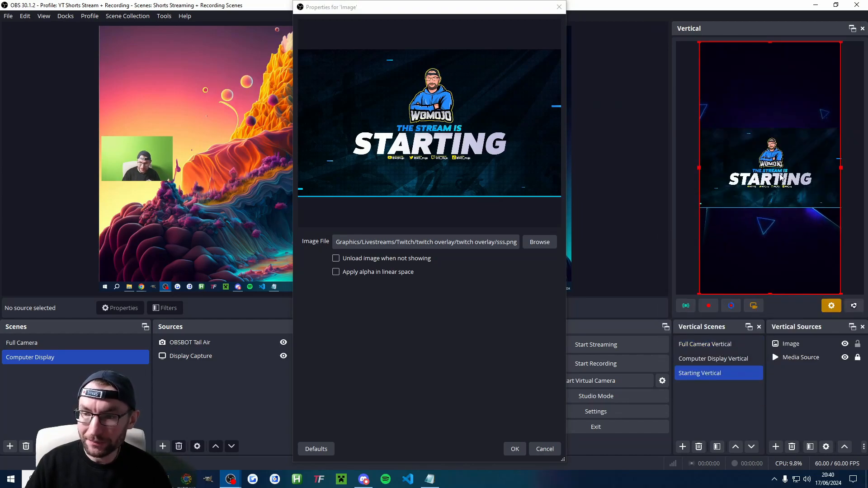
left_click(515, 448)
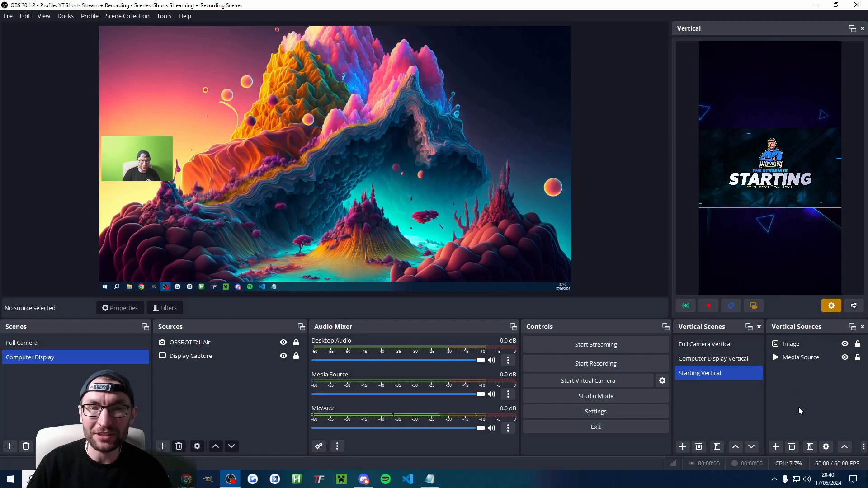
Check the Full Camera Vertical scene and the source order in the Computer Display Vertical scene
left_click(728, 359)
left_click(723, 345)
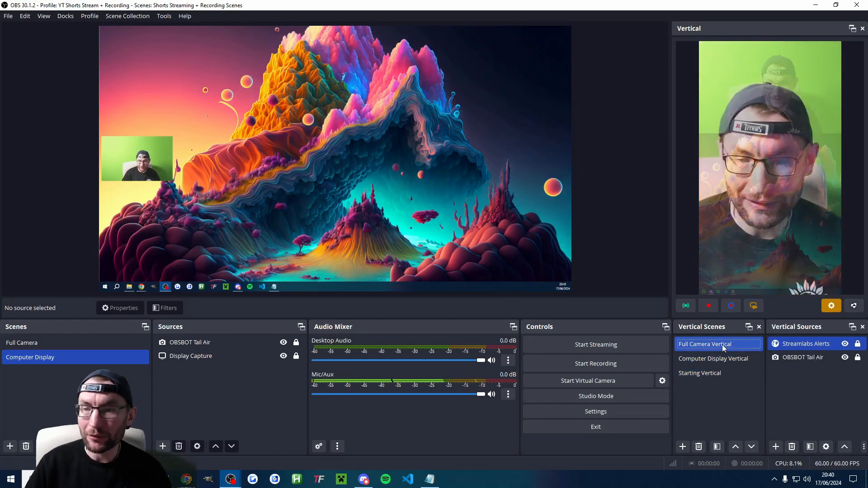
left_click(717, 362)
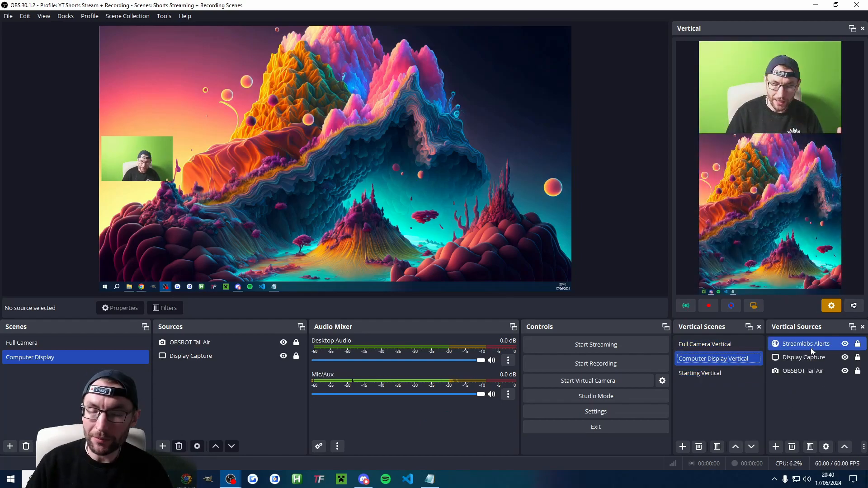
left_click(858, 345)
mouse_move(799, 347)
left_mouse_down()
mouse_move(797, 361)
mouse_move(800, 339)
left_mouse_up()
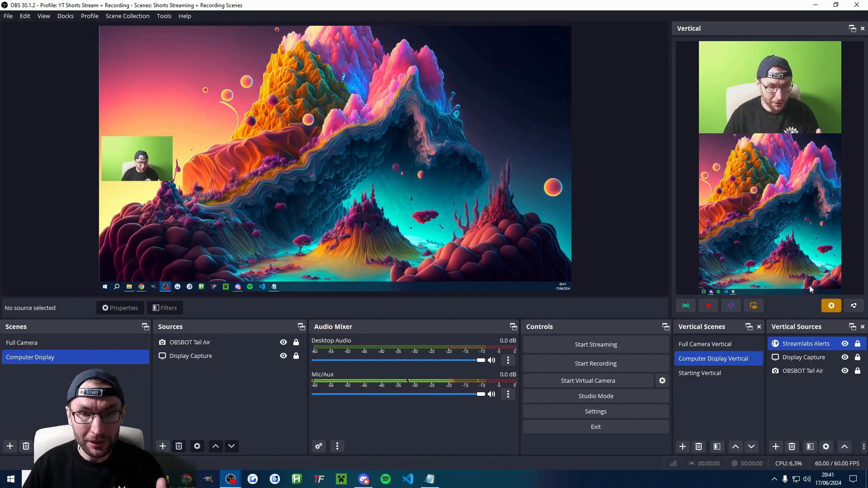
Open the Vertical settings and examine the general Backtrack options, including the recording length
left_click(830, 306)
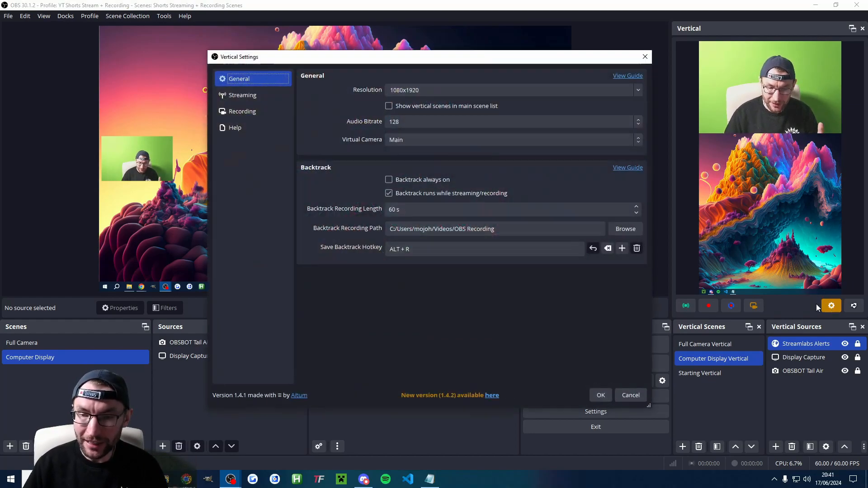
left_click_drag(432, 61, 421, 35)
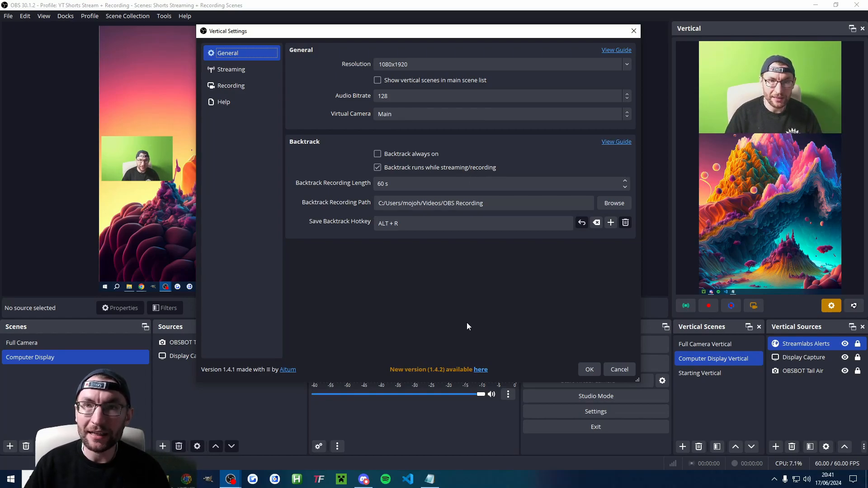
left_click(376, 183)
left_click(340, 150)
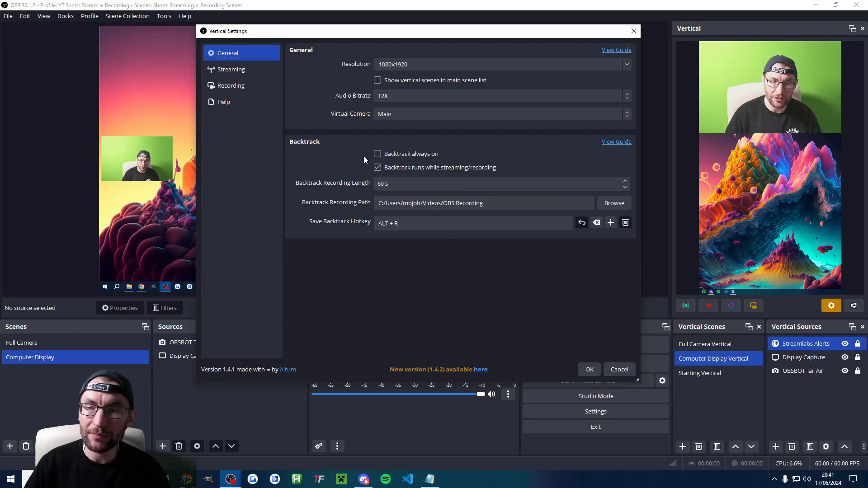
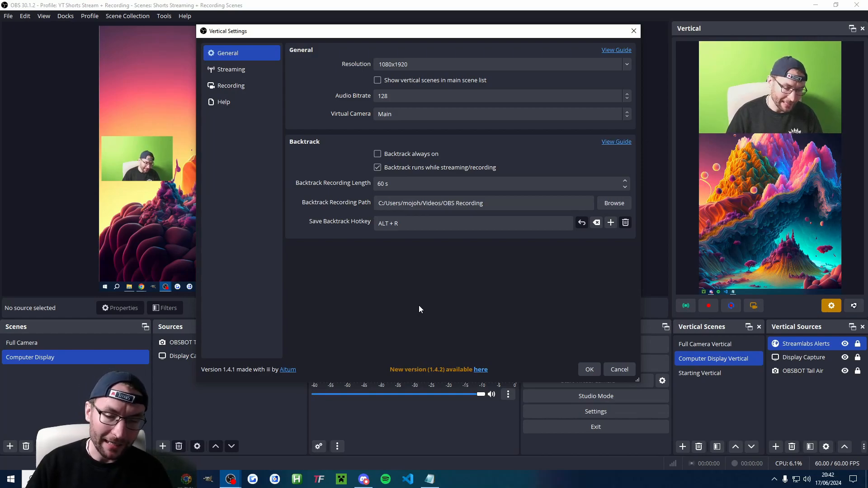
left_click_drag(398, 184, 374, 184)
left_click(248, 146)
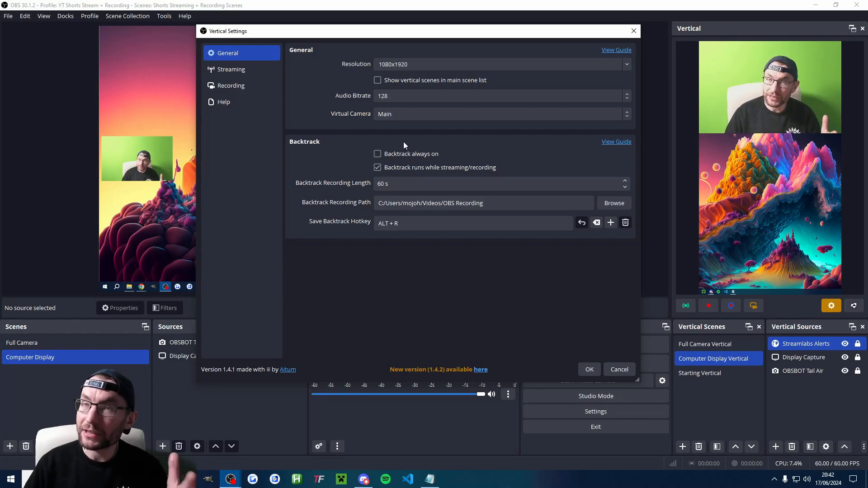
Examine the server, stream key and video bitrate of the YT Shorts output in the vertical streaming settings
left_click(246, 70)
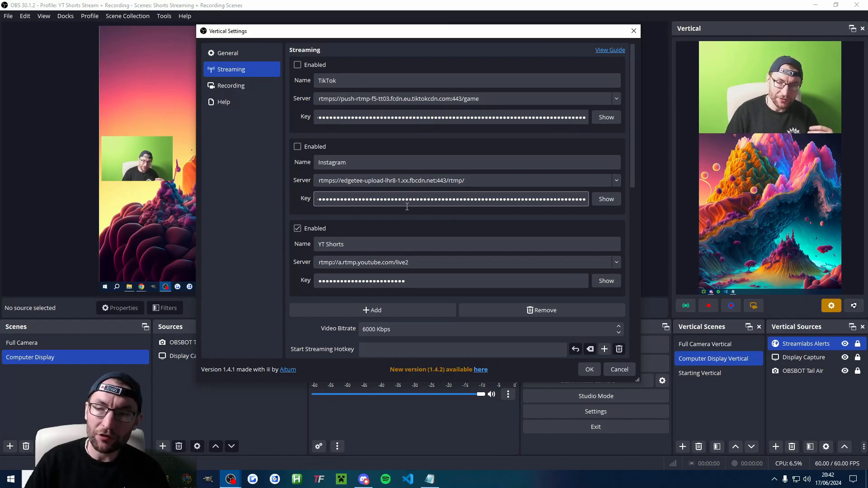
scroll(384, 188, "down", 1)
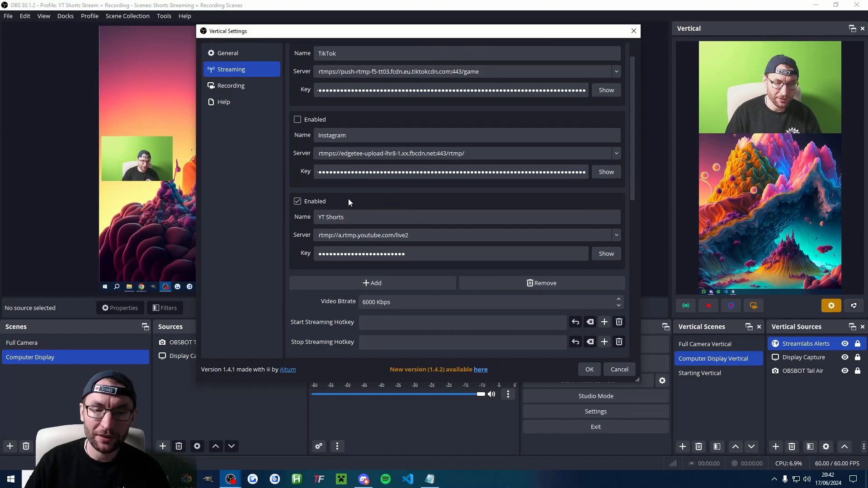
double_click(377, 256)
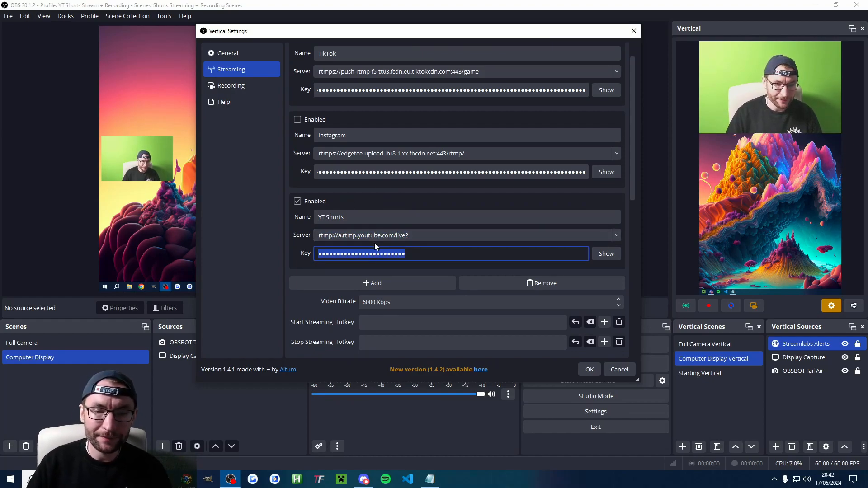
scroll(374, 243, "down", 2)
left_click(374, 247)
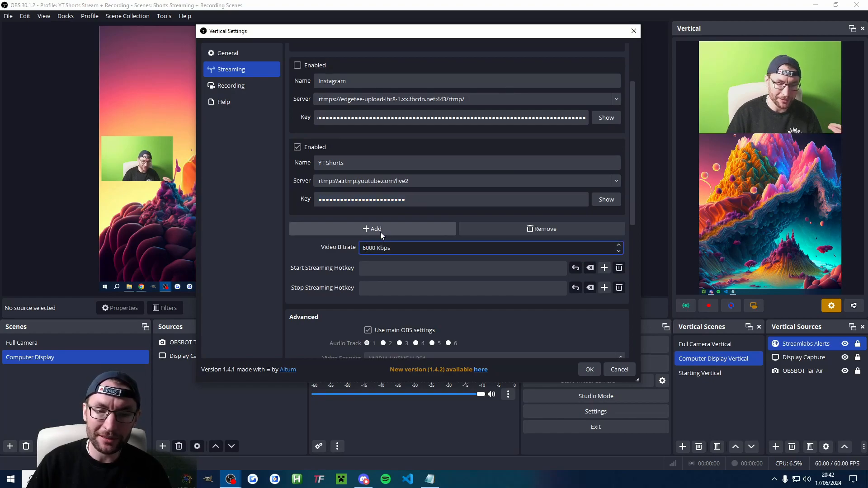
scroll(330, 248, "up", 2)
left_click(330, 238)
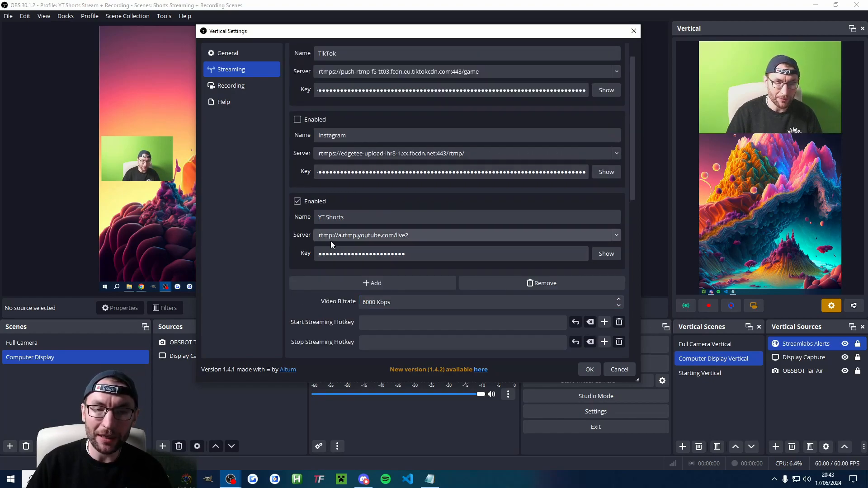
Enable the TikTok output for vertical streaming and review the advanced encoder settings
scroll(330, 216, "up", 1)
left_click(298, 65)
scroll(341, 211, "down", 1)
scroll(352, 206, "up", 1)
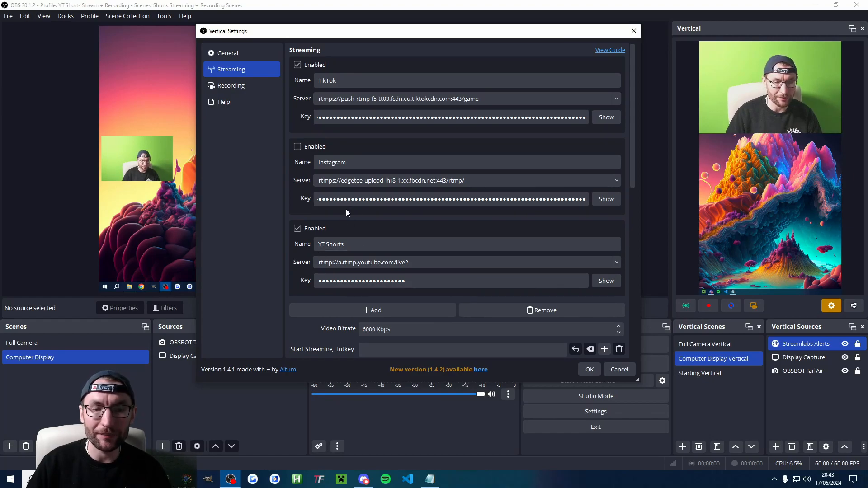
scroll(372, 144, "down", 8)
scroll(383, 158, "up", 3)
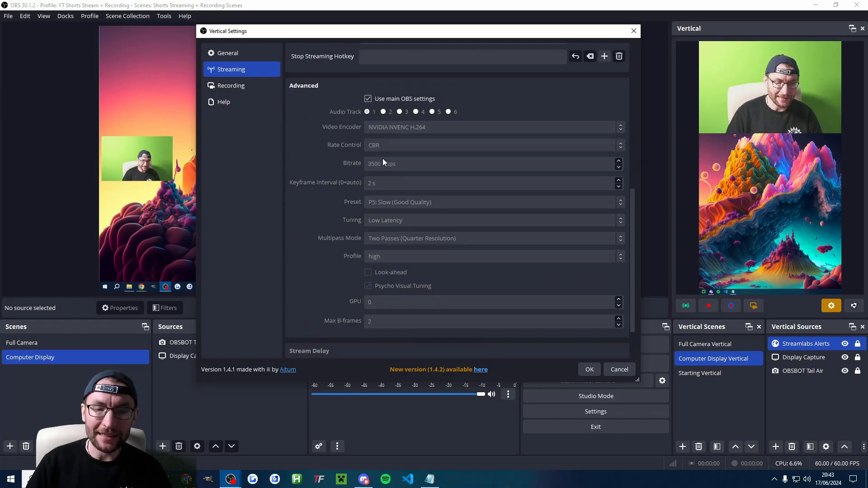
scroll(381, 165, "down", 2)
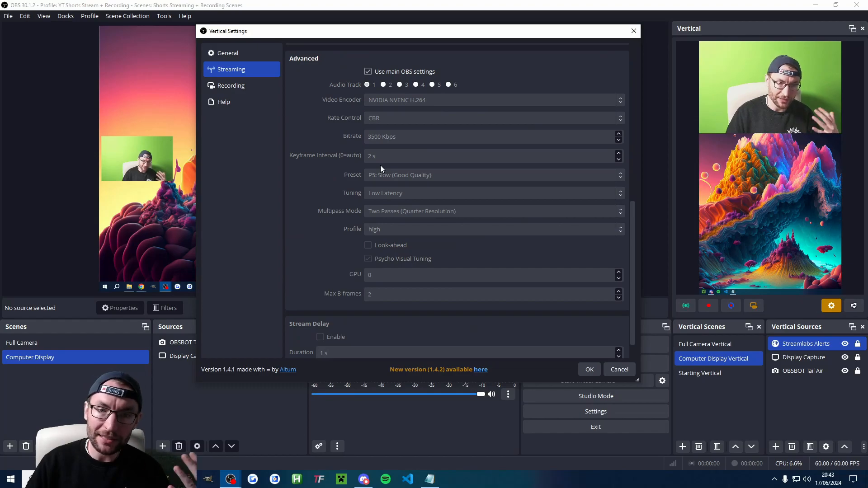
Set the vertical recording video bitrate to 6000 Kbps and save the Vertical settings
left_click(246, 86)
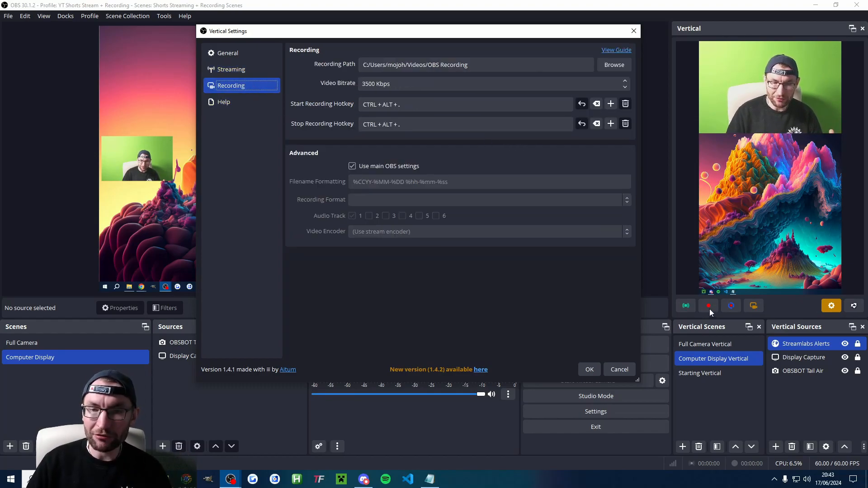
left_click_drag(373, 84, 362, 82)
type("600")
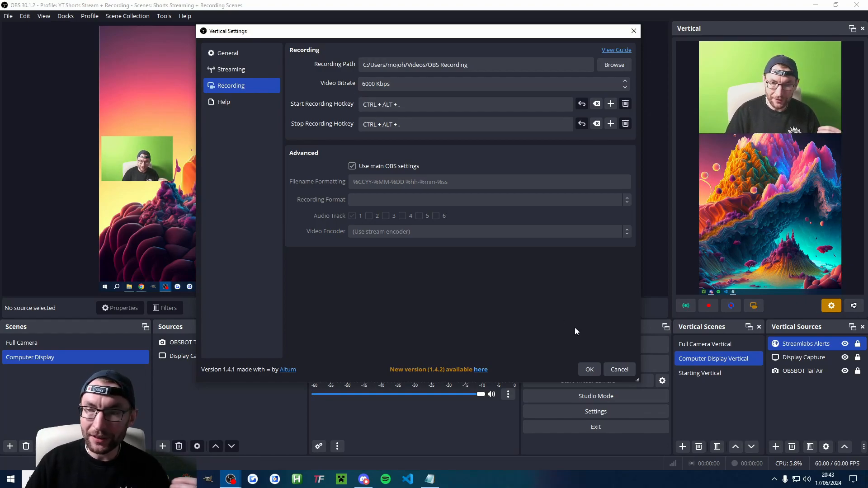
left_click(590, 373)
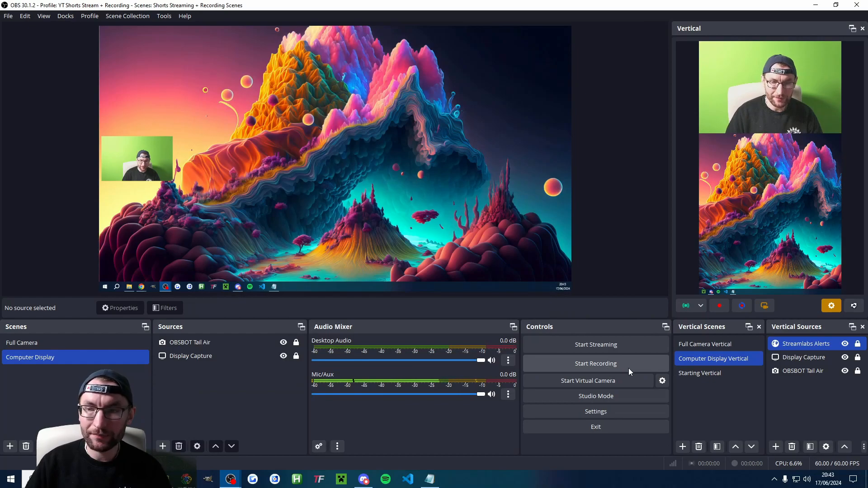
Open the OBS settings, examine the general options, and try automatic recording when streaming before turning it back off
left_click(616, 414)
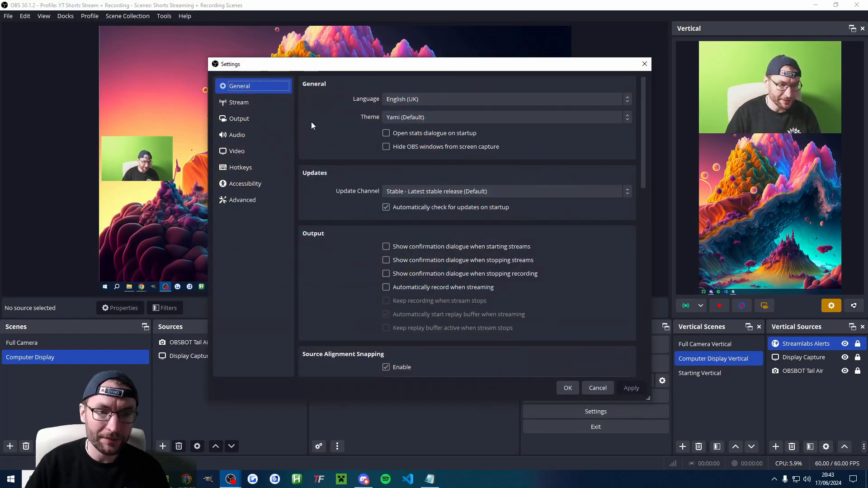
scroll(351, 183, "down", 5)
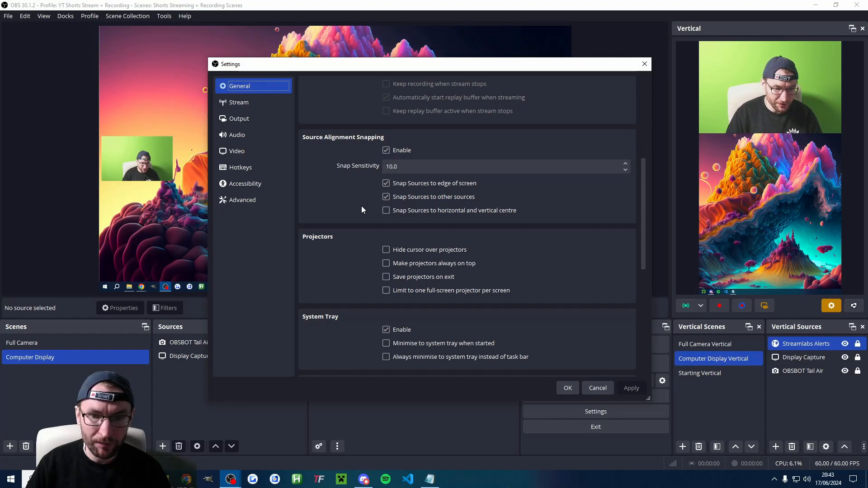
scroll(361, 208, "up", 3)
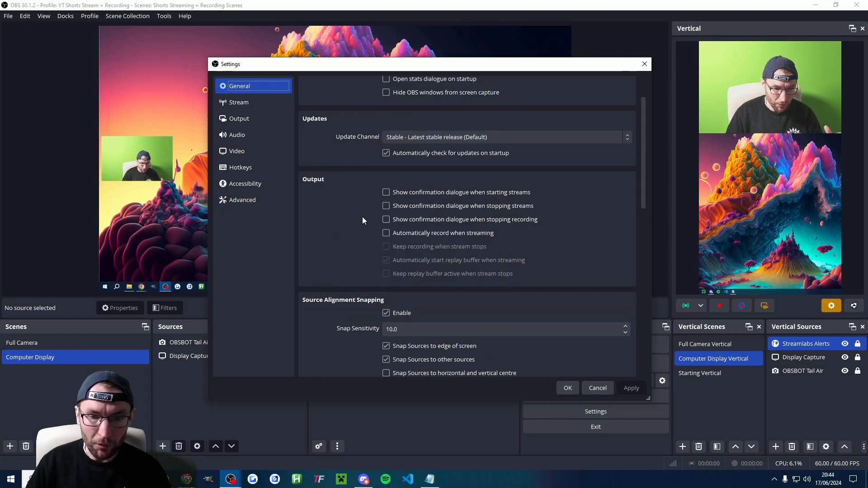
left_click(387, 234)
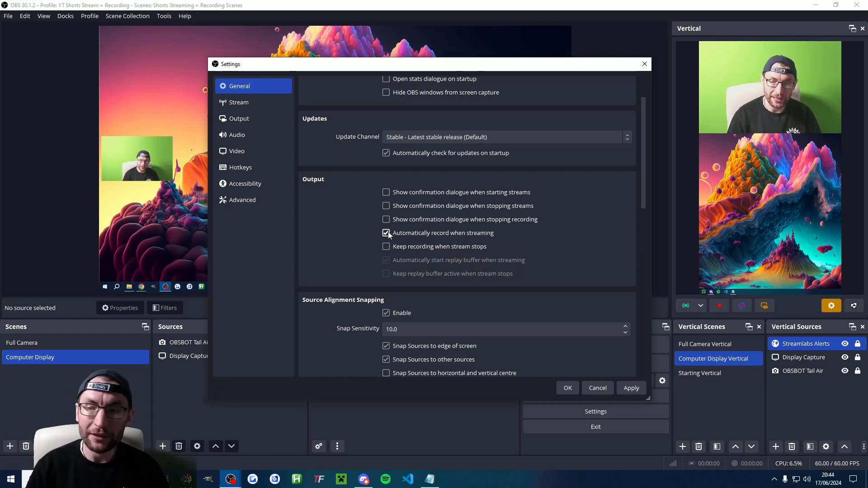
left_click(386, 232)
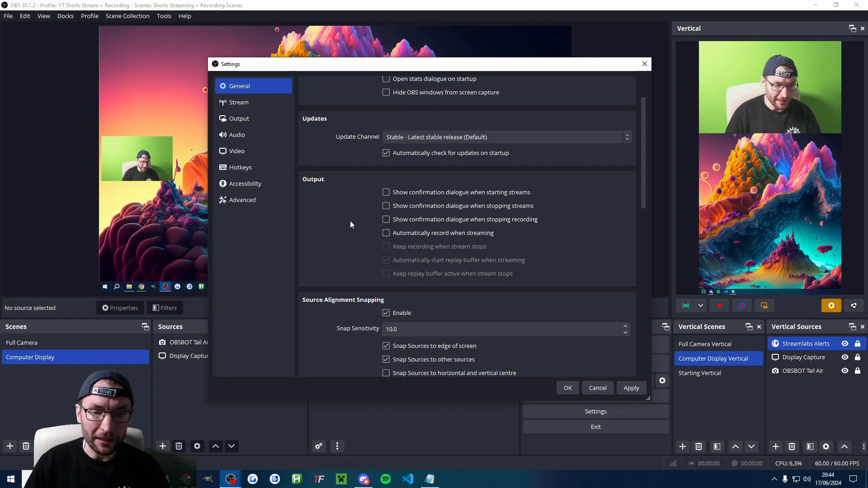
scroll(348, 221, "up", 2)
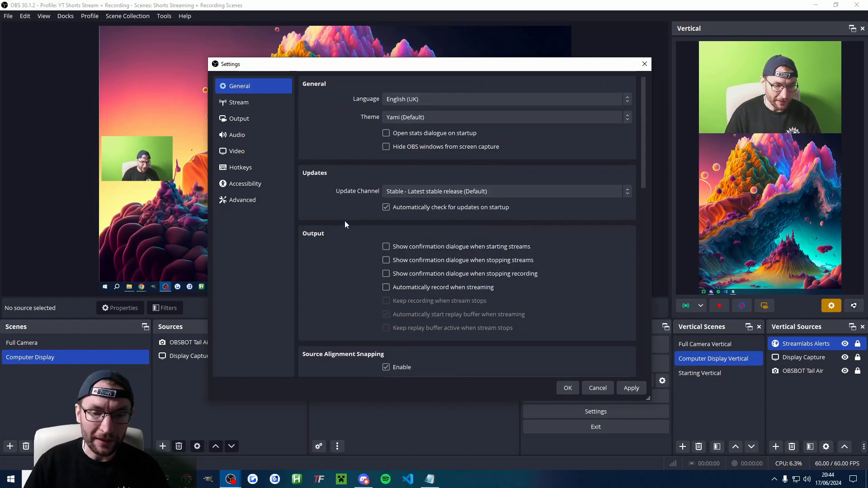
Switch the main stream service from Custom to Twitch in the stream settings
left_click(254, 104)
left_click(417, 122)
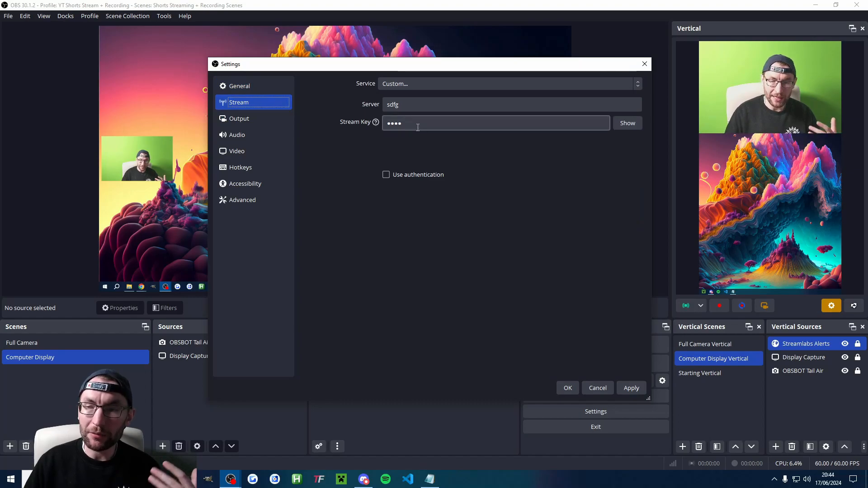
left_click(412, 83)
left_click(394, 106)
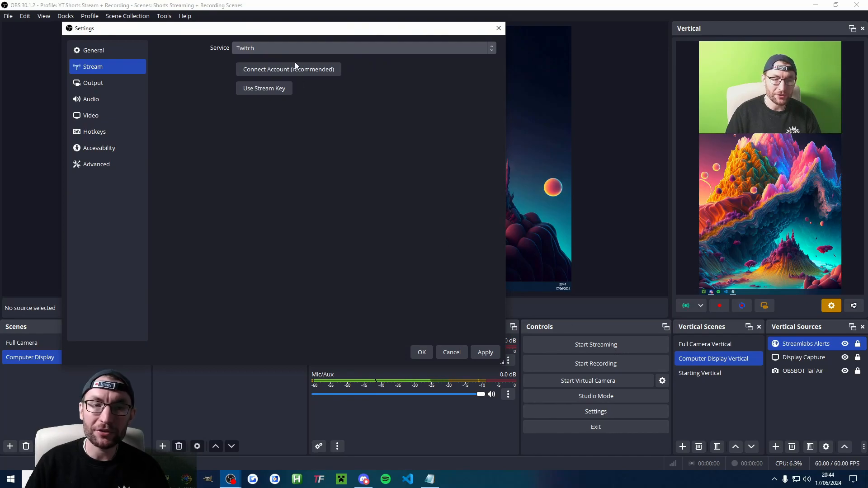
Set the main stream service to YouTube - RTMPS and open the video settings
left_click_drag(300, 31, 373, 56)
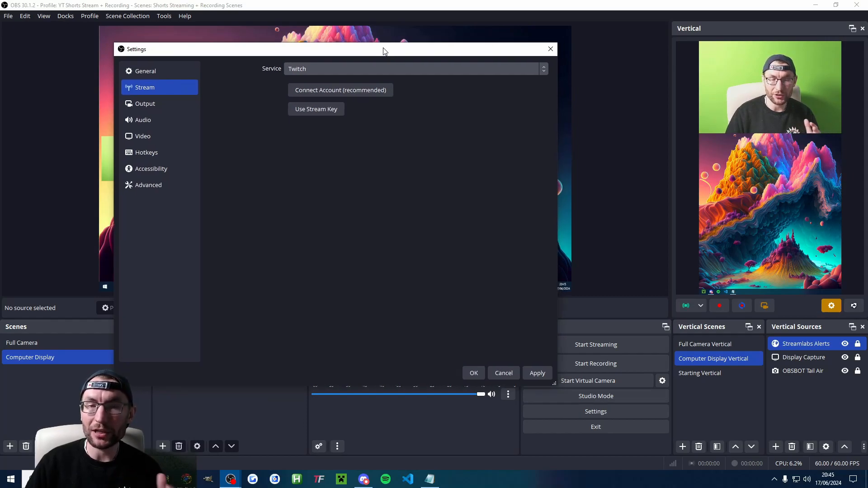
left_click(374, 68)
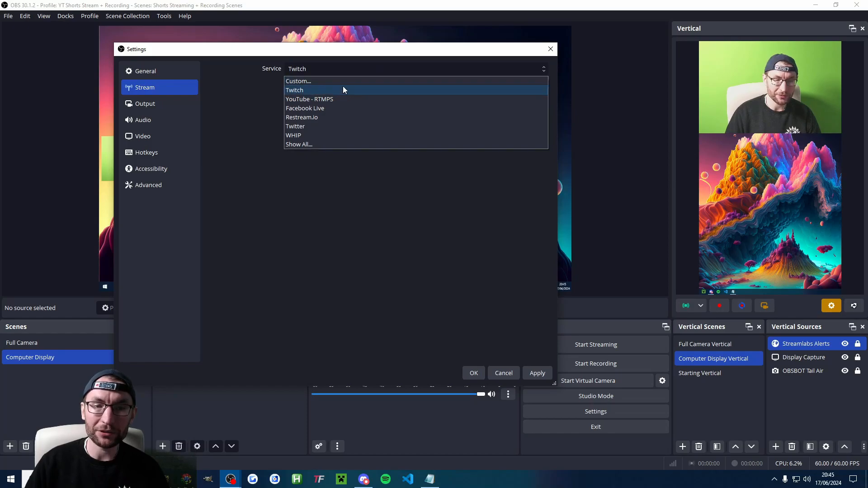
left_click(332, 100)
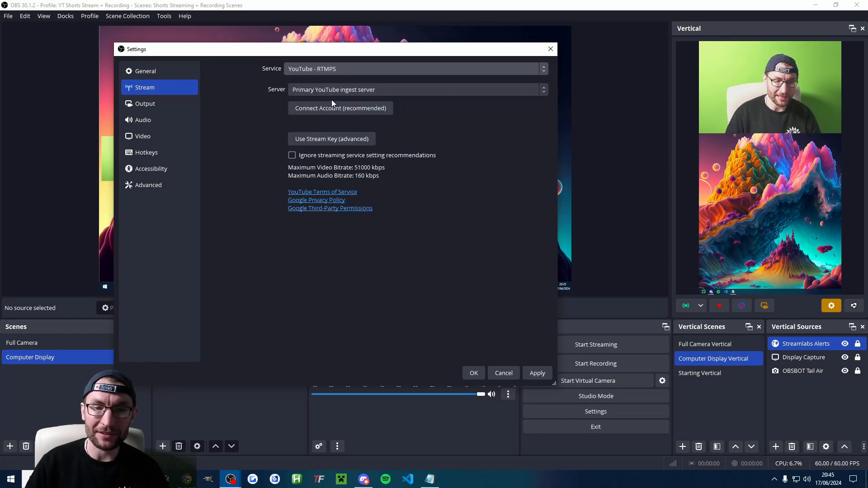
left_click(150, 135)
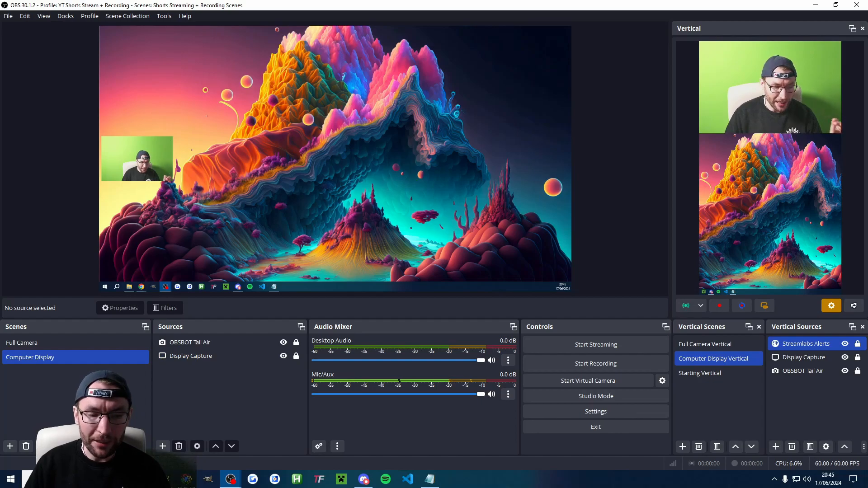
View the Casterlabs download page in the browser, then switch to Casterlabs-Caffeinated and open its widgets and alerts
left_click(187, 480)
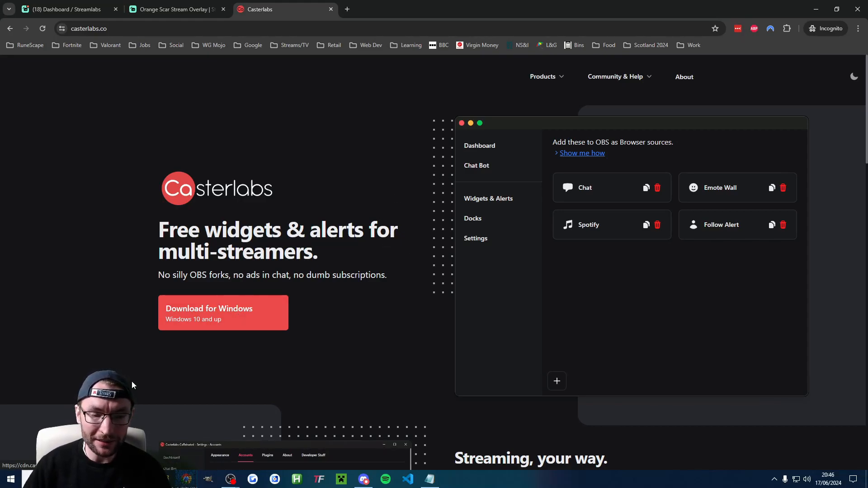
left_click(99, 479)
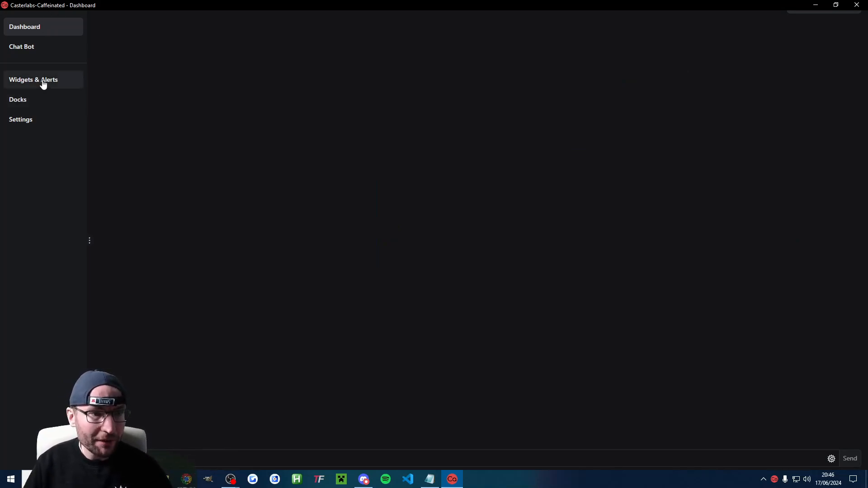
left_click(38, 81)
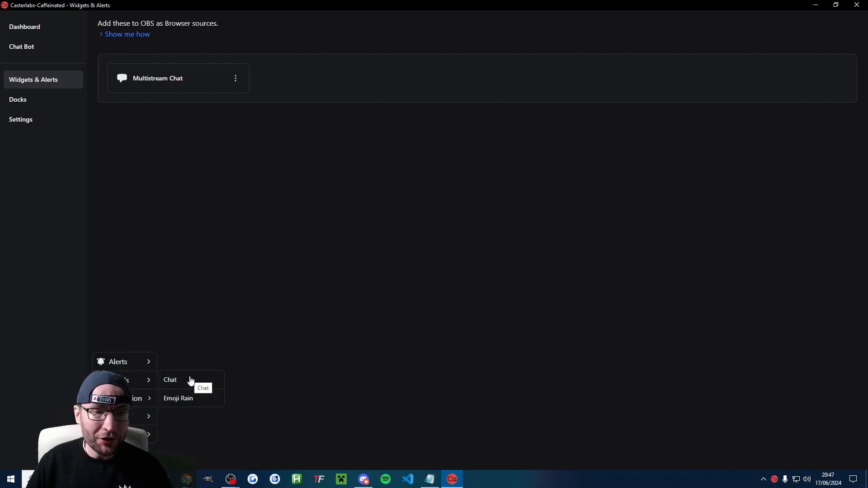
Examine the Multistream Chat widget's message style, text style, event and platform settings
left_click(219, 66)
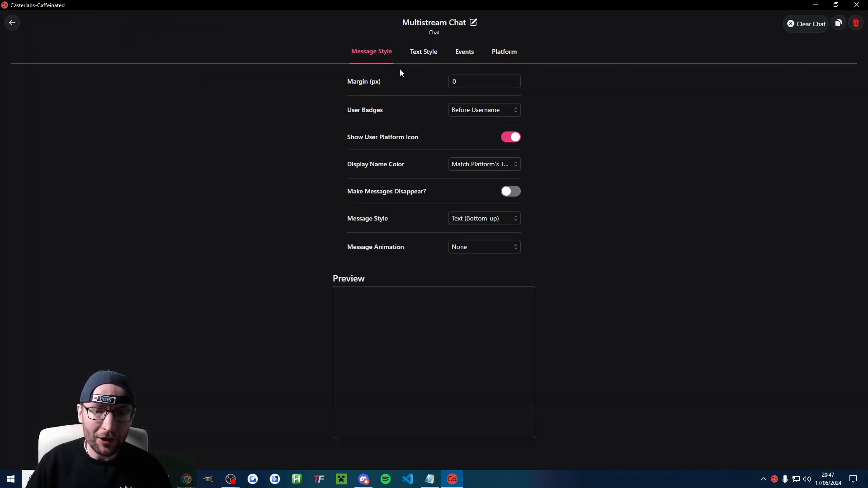
left_click(427, 55)
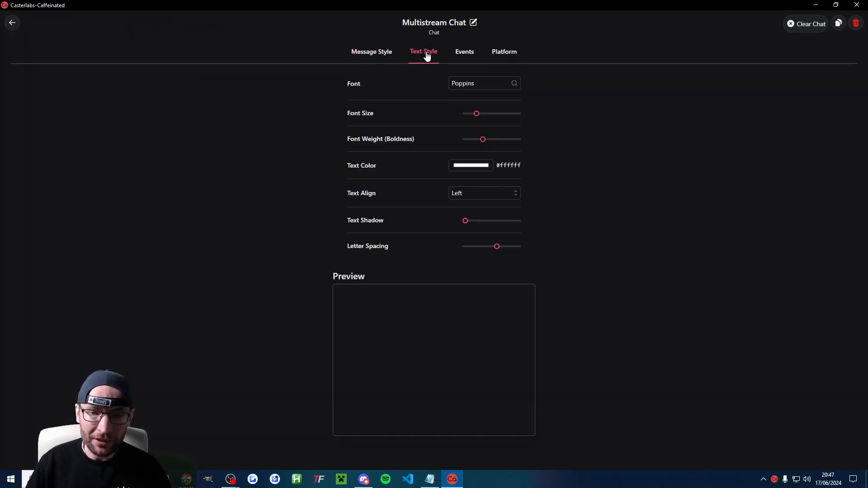
left_click(470, 52)
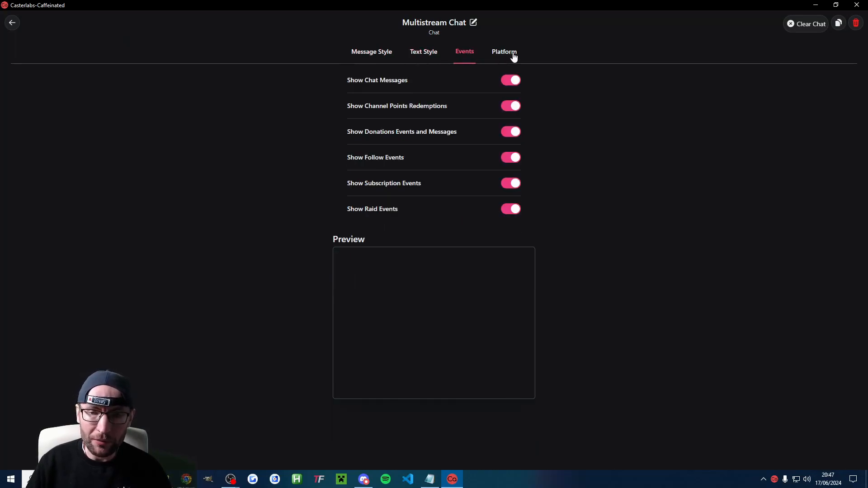
left_click(512, 53)
left_click(483, 87)
scroll(491, 110, "down", 2)
scroll(490, 112, "up", 2)
left_click(600, 111)
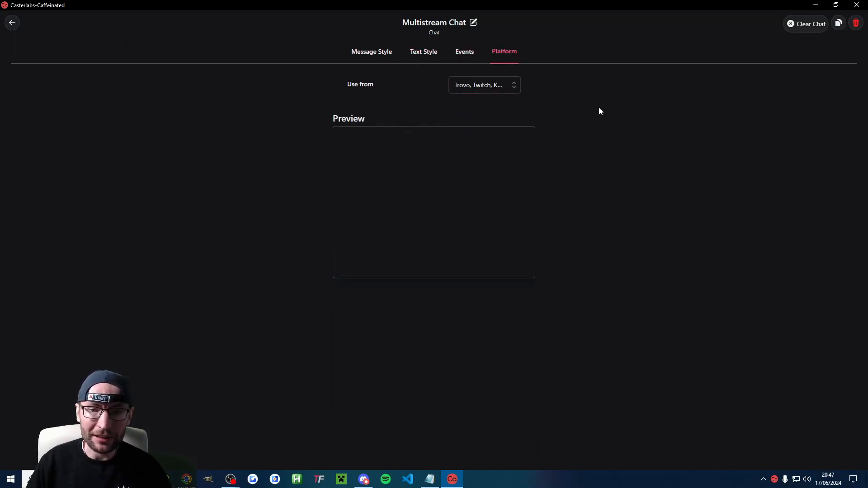
left_click(13, 25)
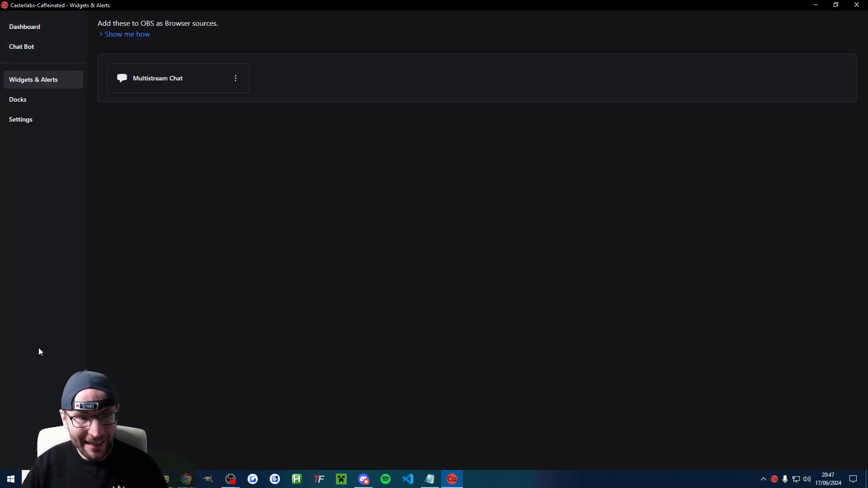
Check the streaming service connections in the account settings and revisit the Multistream Chat widget's platform options
left_click(30, 121)
left_click(153, 25)
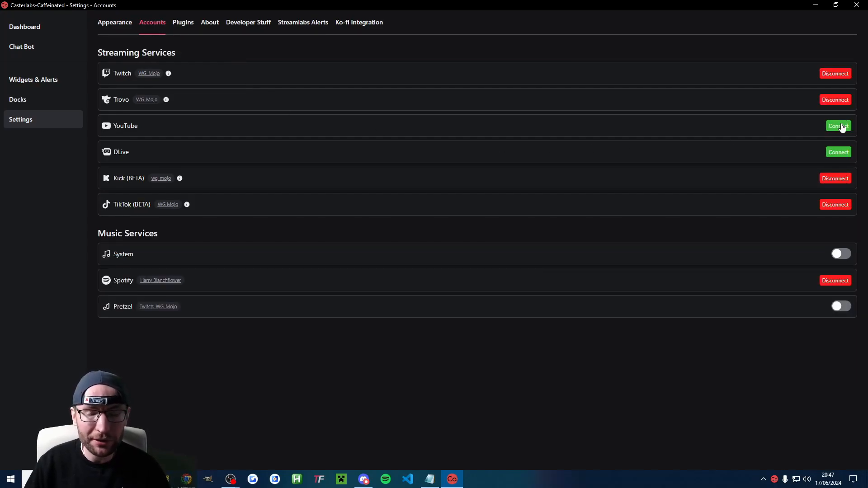
left_click(45, 85)
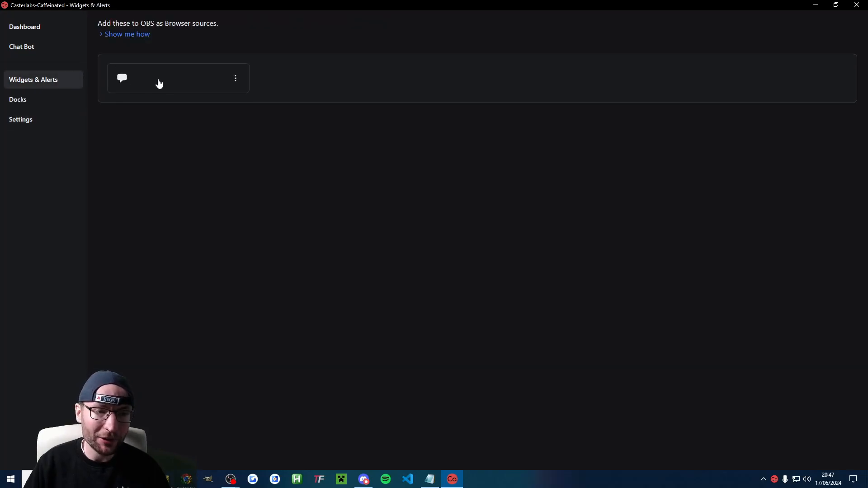
left_click(168, 83)
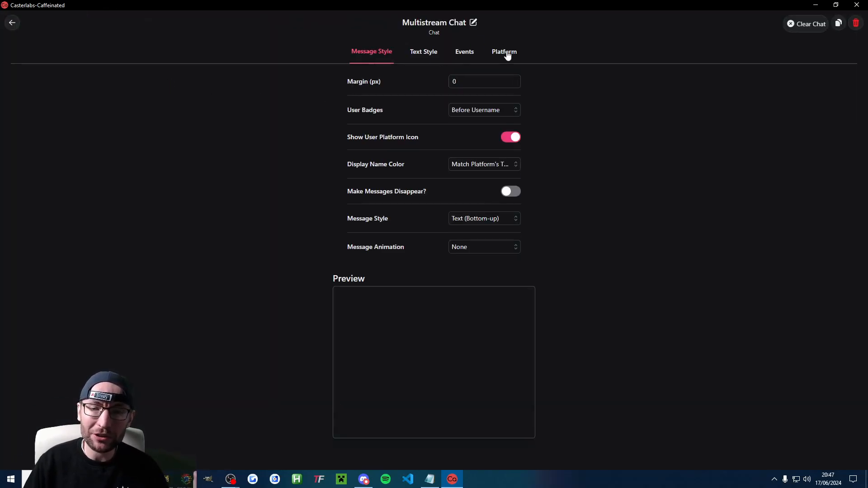
left_click(506, 54)
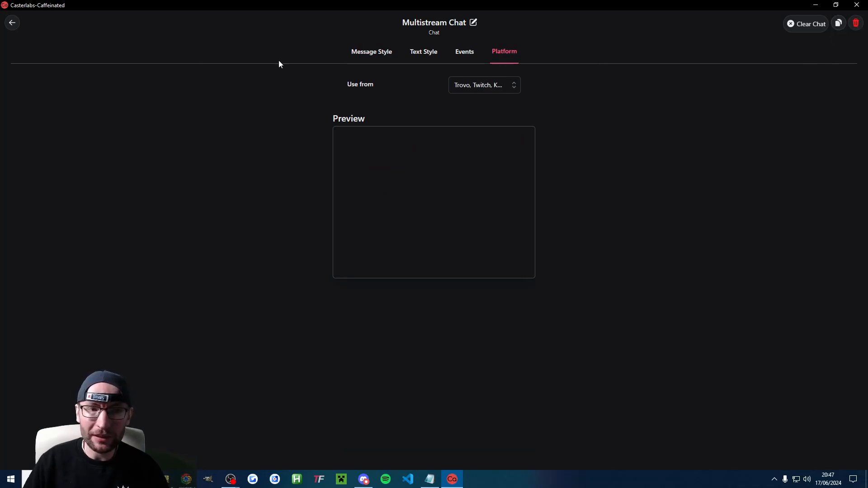
Copy the link of the Multistream Chat widget and switch back to OBS
left_click(12, 23)
left_click(236, 79)
left_click(261, 119)
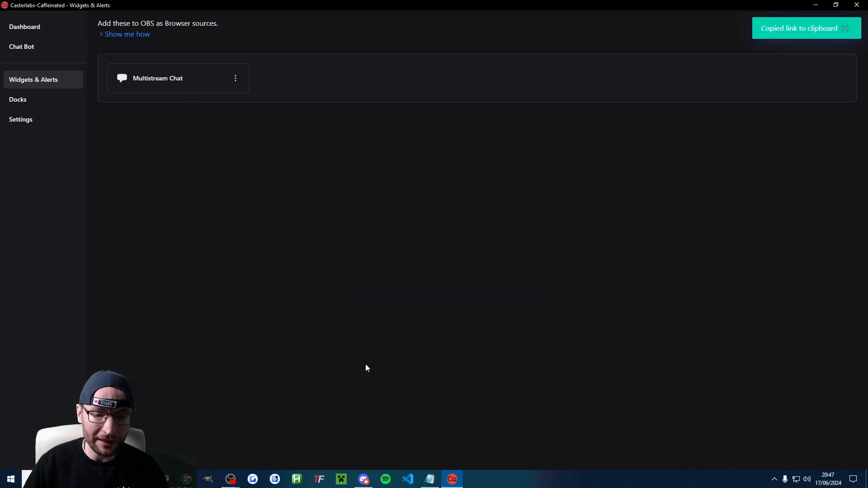
mouse_move(231, 480)
left_click(271, 435)
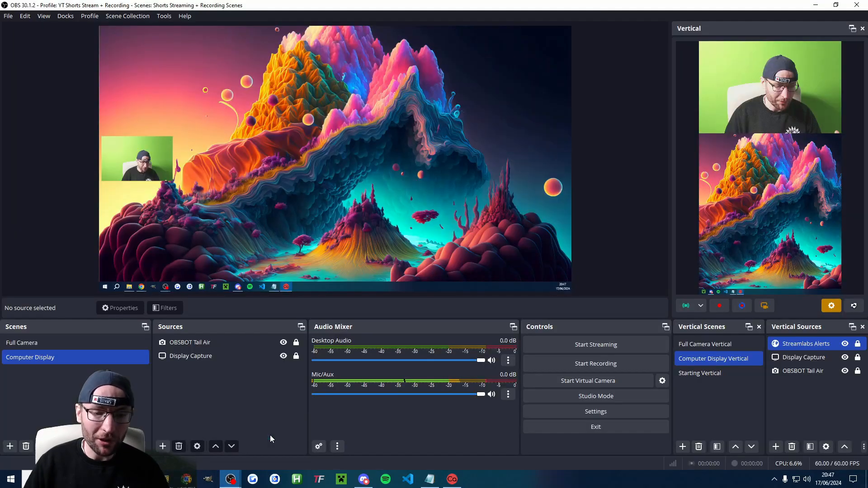
Add a custom browser dock named Casterlabs Multistream Chat using the copied widget link
left_click(66, 16)
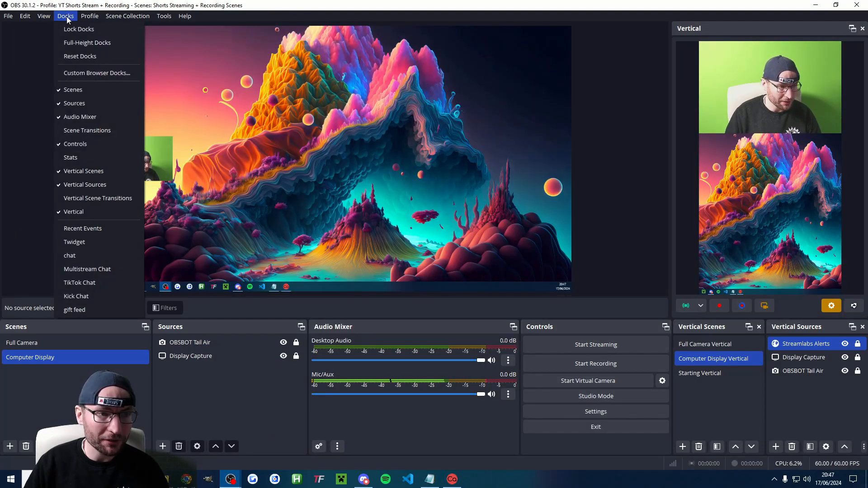
left_click(97, 73)
left_click(291, 284)
type("Casterlabs Multistream Chat")
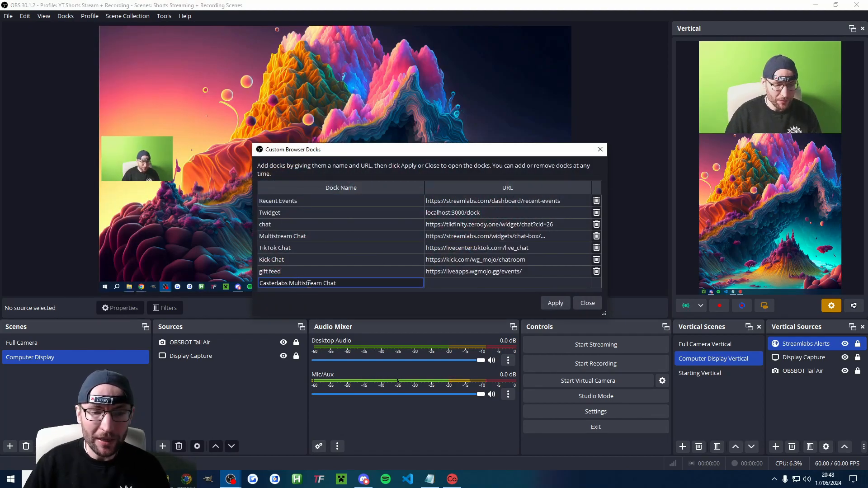
triple_click(309, 284)
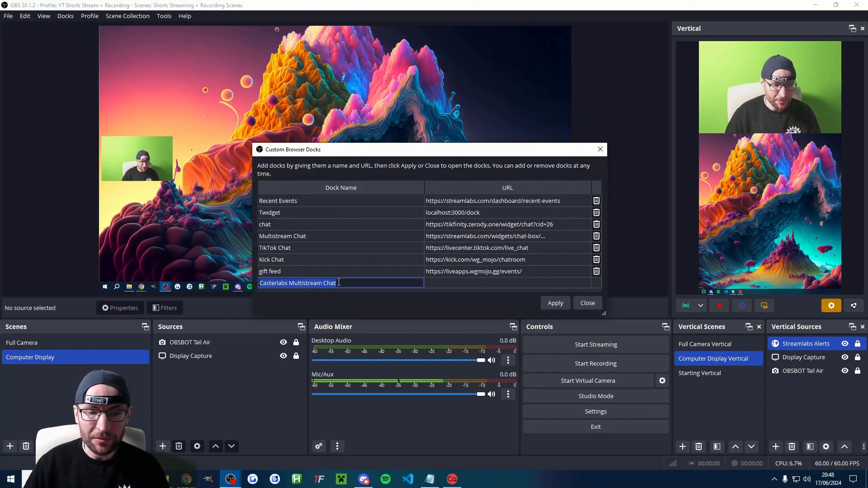
double_click(458, 283)
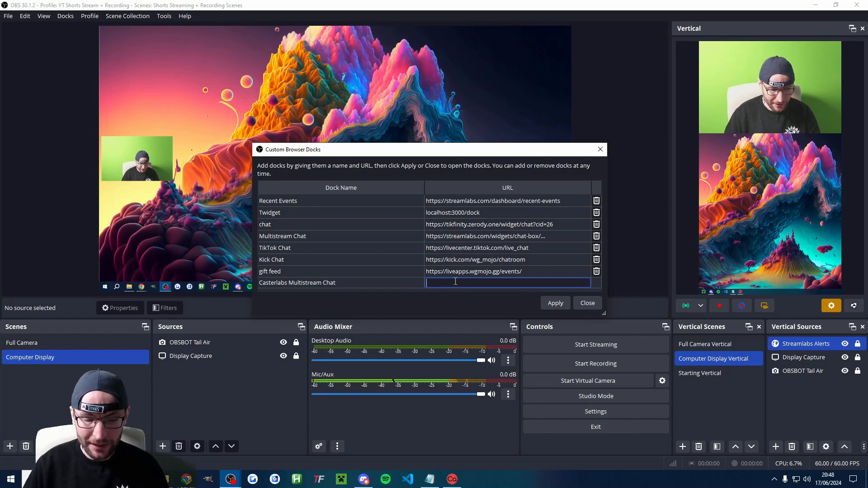
key("ctrl+v")
left_click(556, 303)
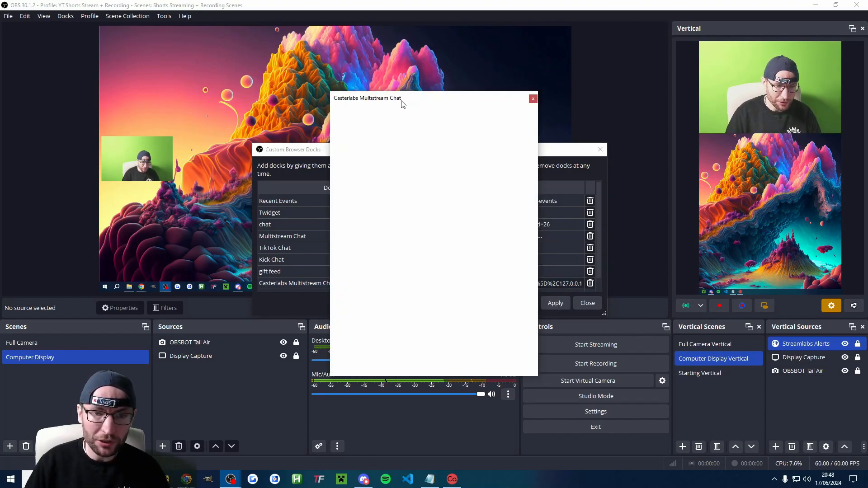
Dock the Casterlabs Multistream Chat window to the left of the main preview and close the custom browser docks dialog
left_click_drag(410, 102, 166, 116)
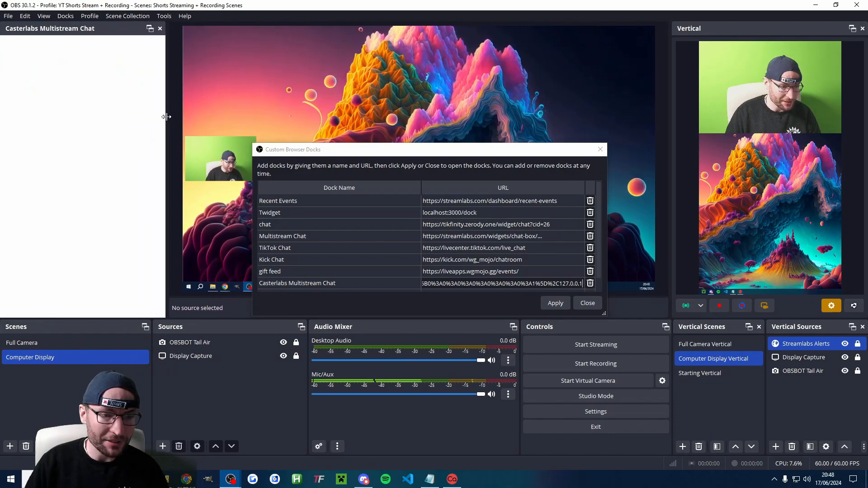
left_click(557, 305)
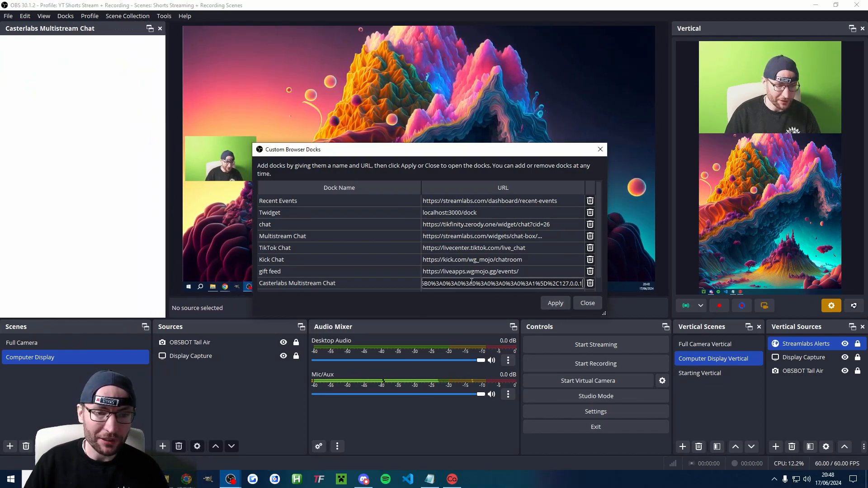
left_click(588, 304)
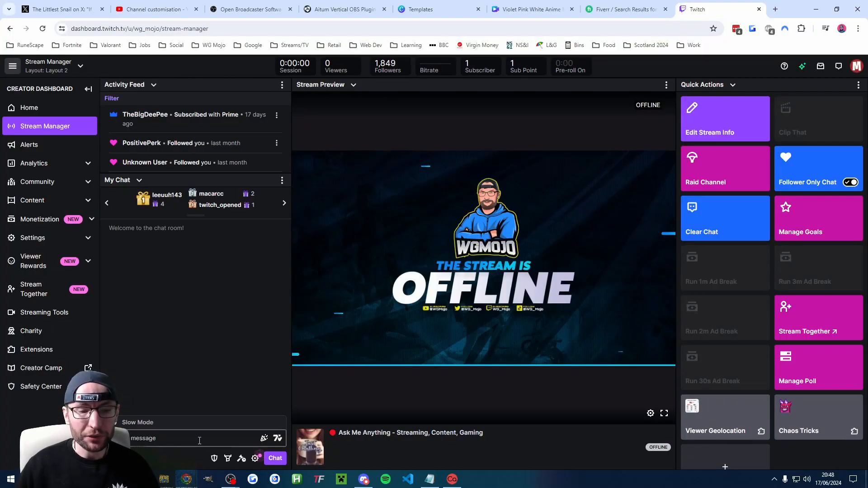
Send the test message "hello" in the Twitch channel chat and switch back to OBS to check the Casterlabs chat dock
left_click(201, 439)
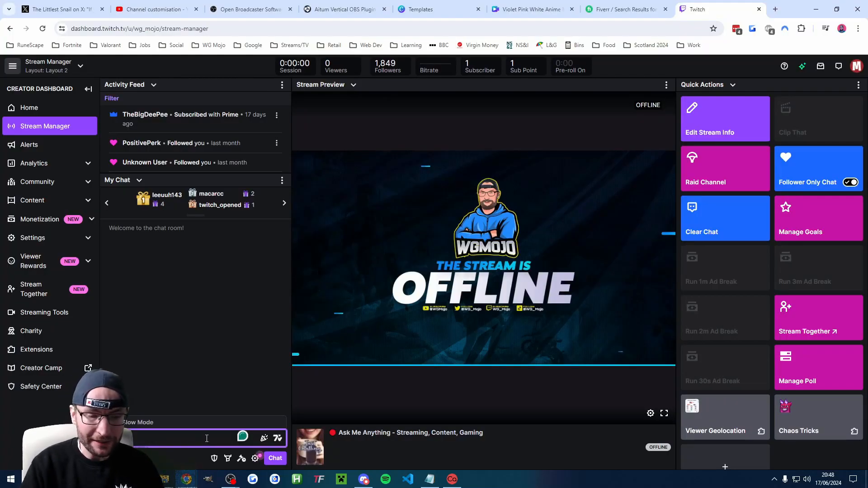
key("Return")
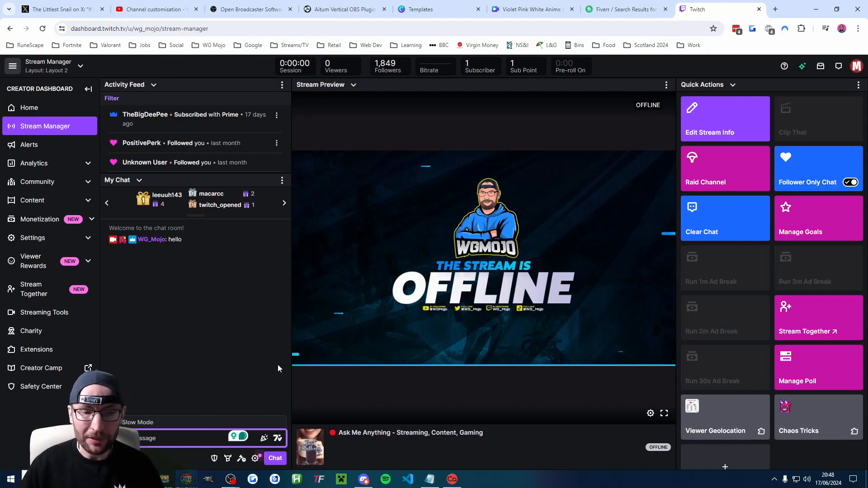
left_click(817, 9)
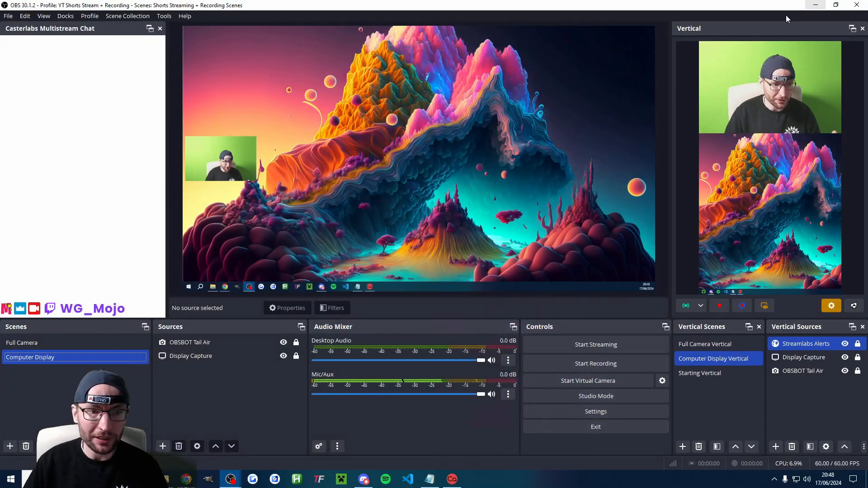
mouse_move(164, 310)
left_mouse_down()
mouse_move(127, 308)
mouse_move(164, 309)
left_mouse_up()
left_click(128, 307)
left_click(150, 289)
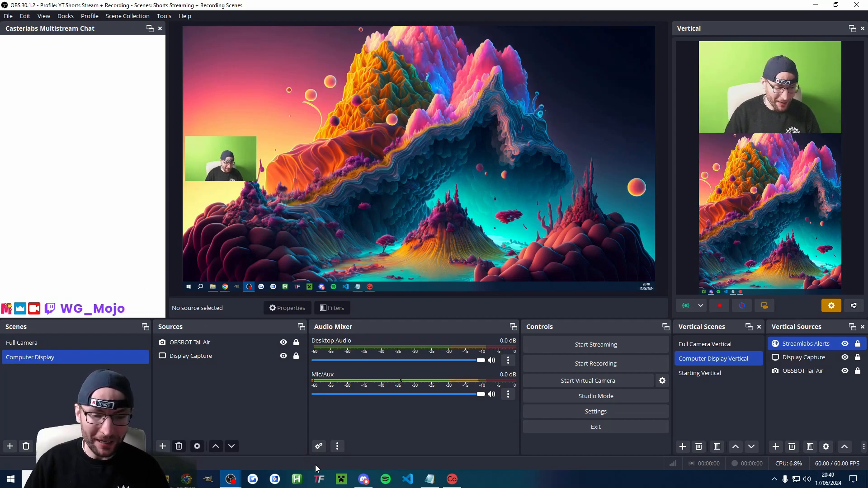
Set the Multistream Chat widget's text color to #ff0000 in Casterlabs and return to OBS
left_click(453, 481)
left_click(161, 85)
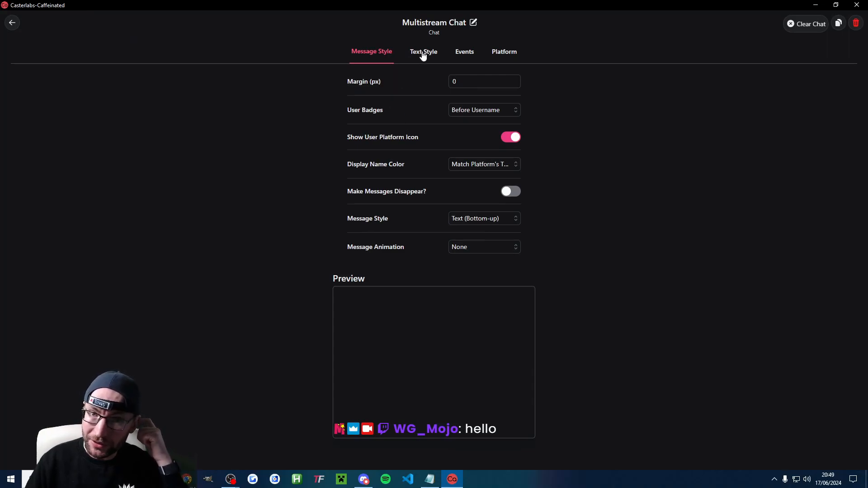
left_click(422, 54)
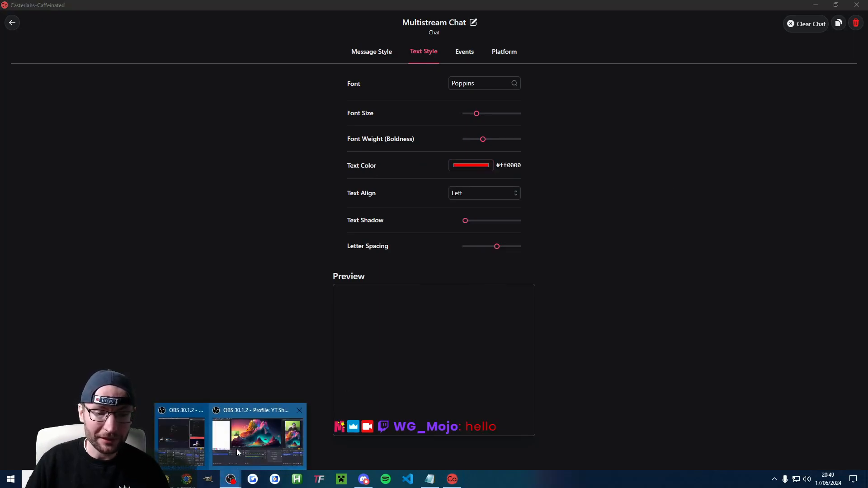
left_click(230, 449)
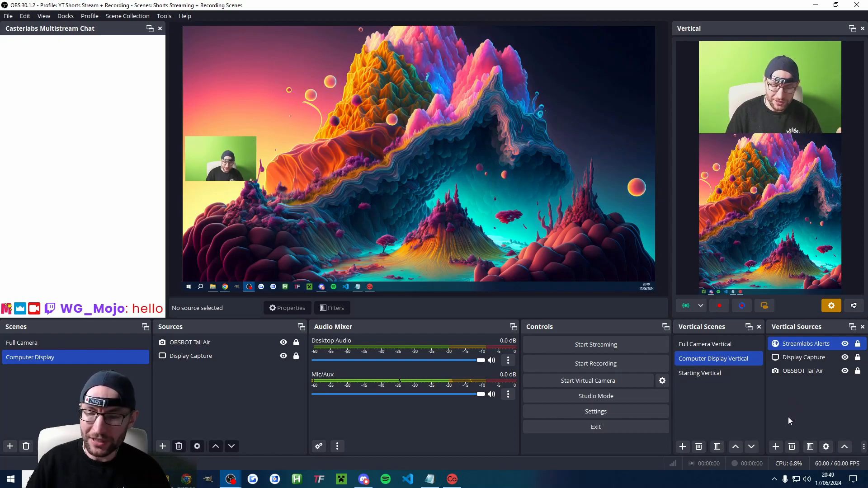
left_click(776, 447)
mouse_move(786, 265)
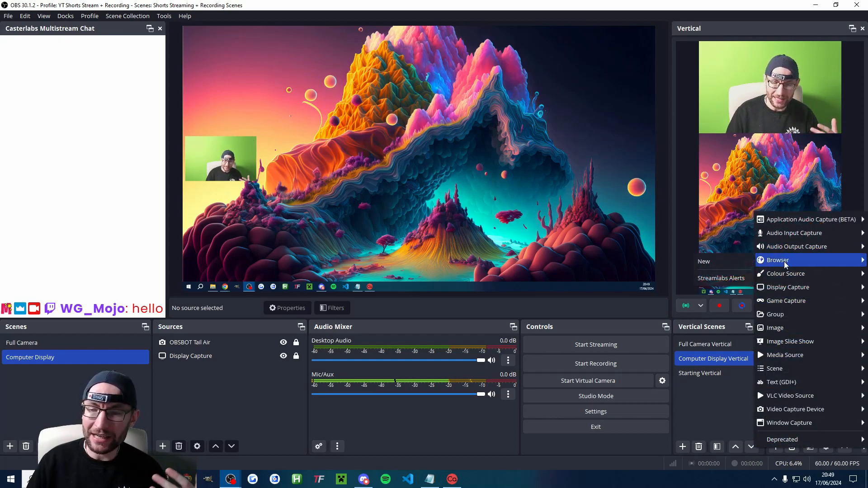
left_click(721, 278)
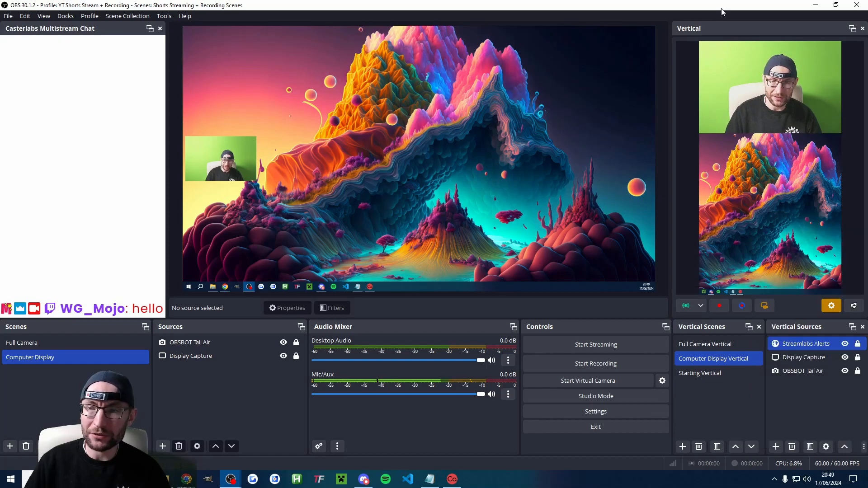
left_click(66, 16)
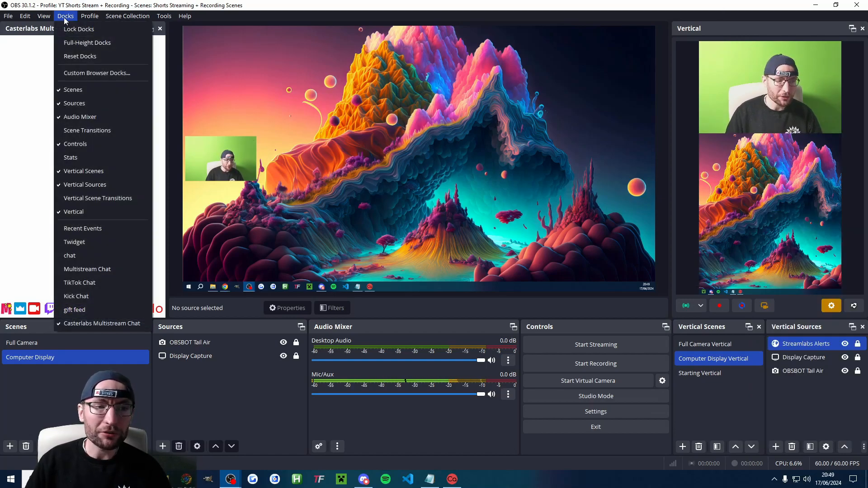
left_click(427, 6)
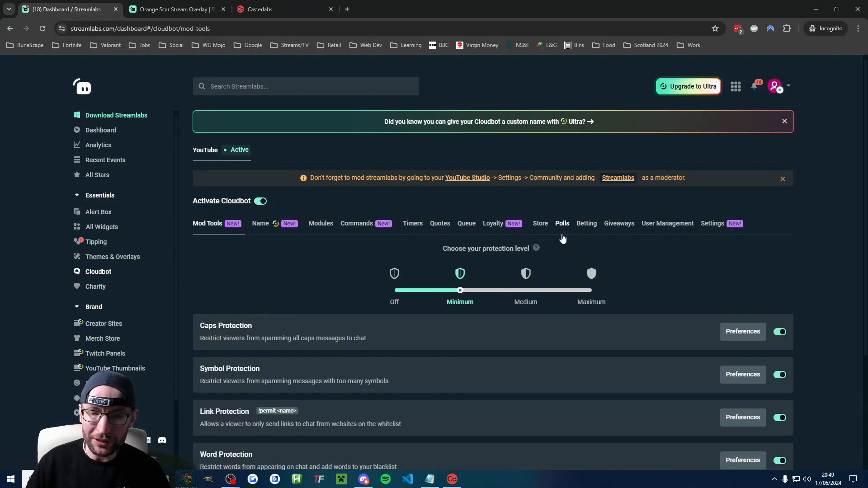
Examine the Chat Alerts module in Streamlabs Cloudbot and return to OBS to check the multistream chat dock
left_click(322, 226)
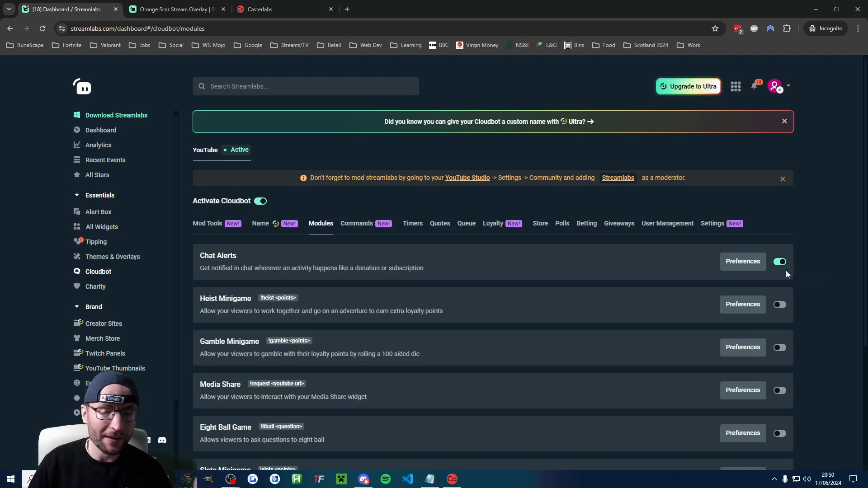
mouse_move(230, 479)
left_click(258, 439)
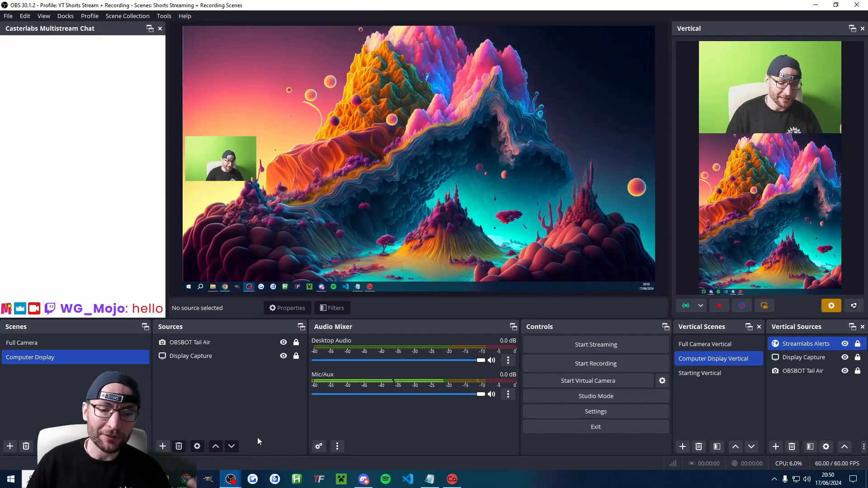
left_click_drag(156, 310, 56, 299)
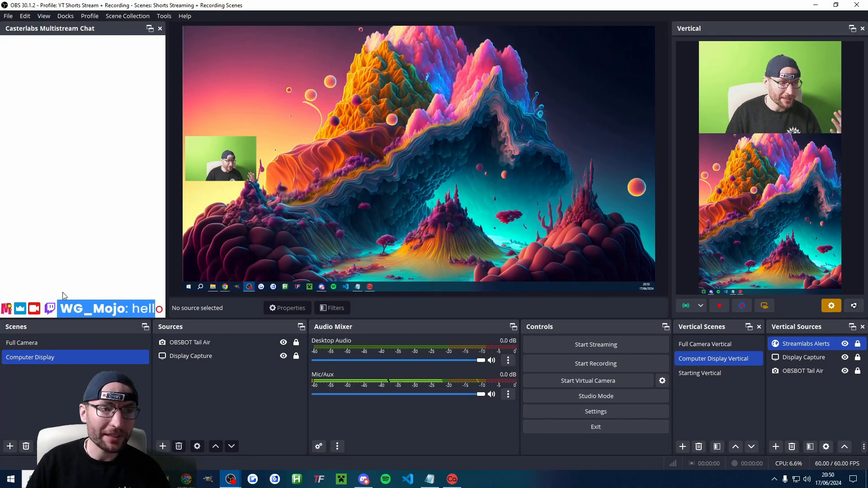
left_click(121, 266)
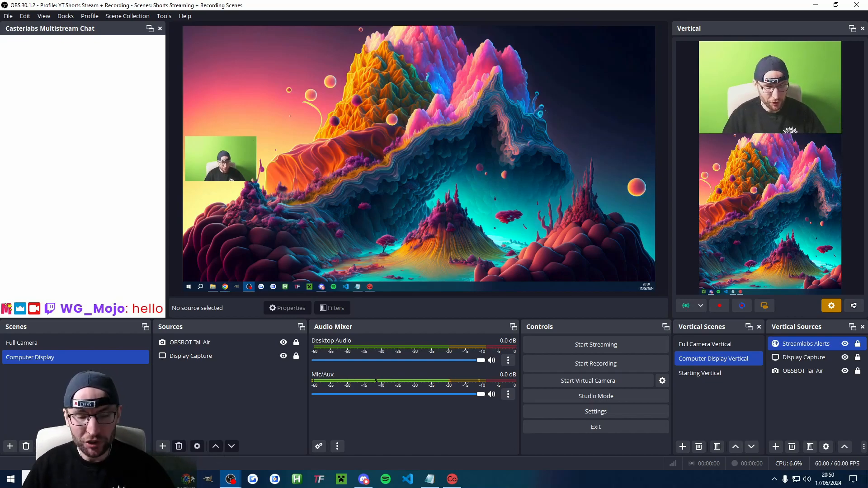
Leave the community settings in YouTube Studio, discarding the channel customisation changes, and set up a live stream for right now using streaming software
mouse_move(189, 483)
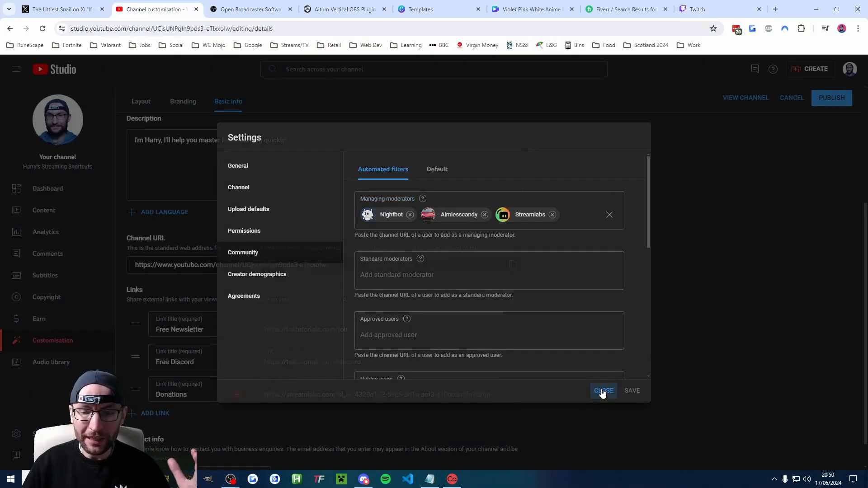
left_click(601, 393)
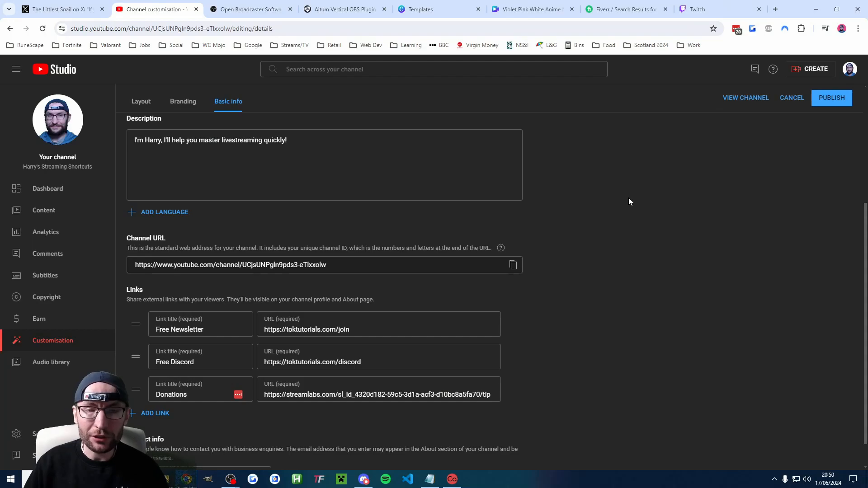
left_click(815, 72)
left_click(794, 102)
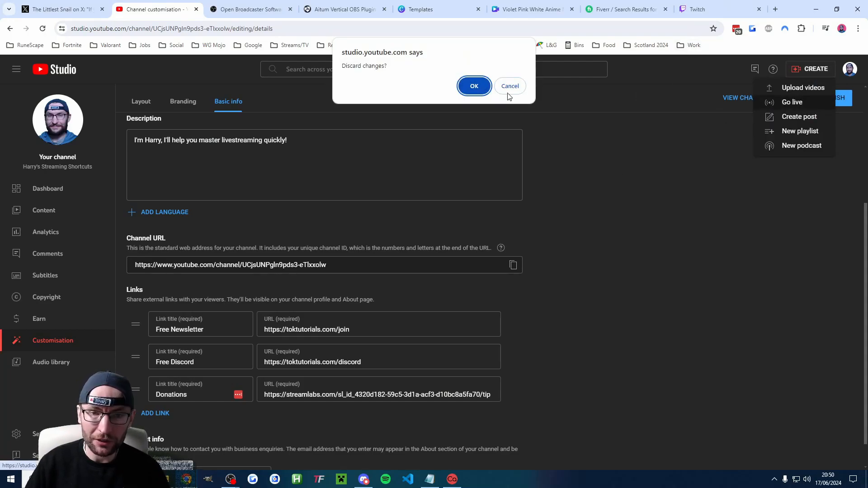
left_click(475, 89)
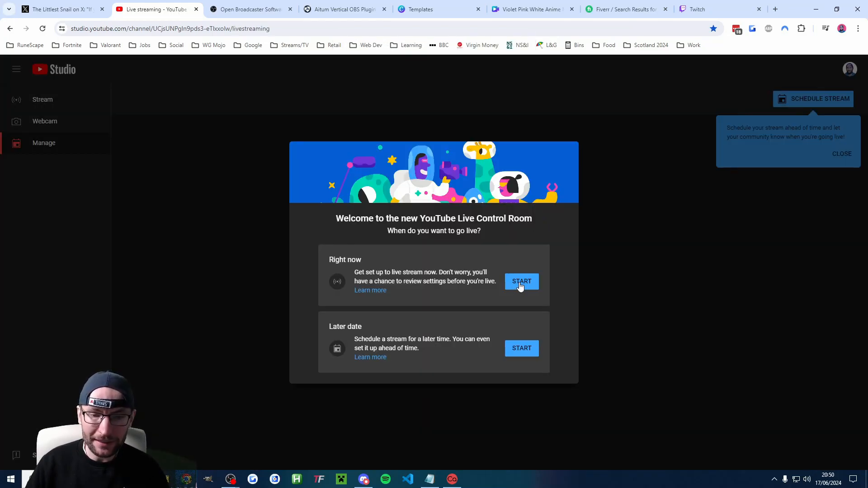
left_click(520, 285)
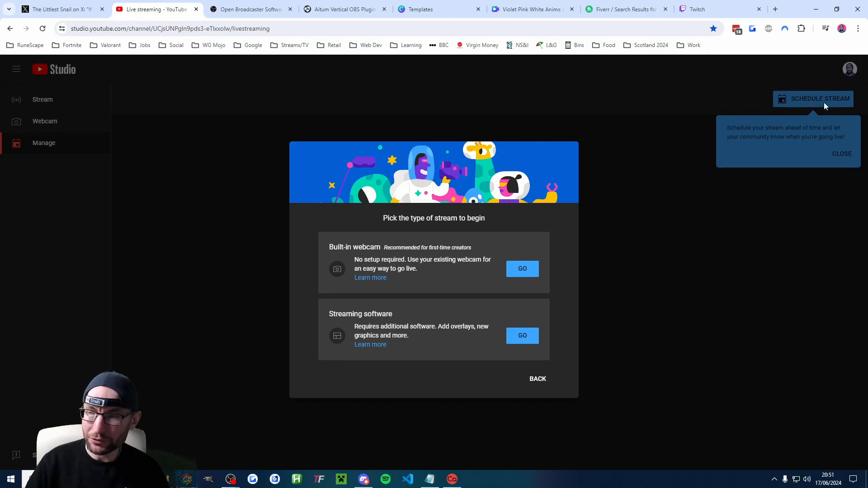
left_click(515, 340)
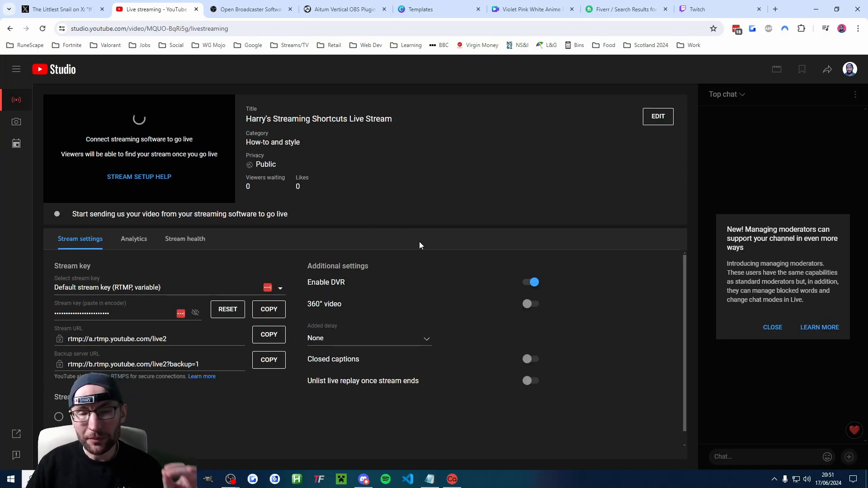
Create a new stream key named "YT Shorts Stream Key" with the default RTMP protocol
scroll(281, 311, "down", 1)
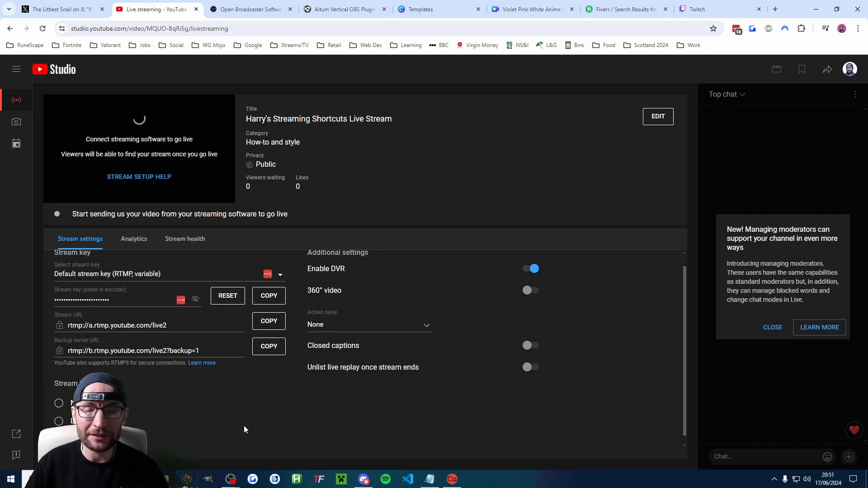
left_click(120, 288)
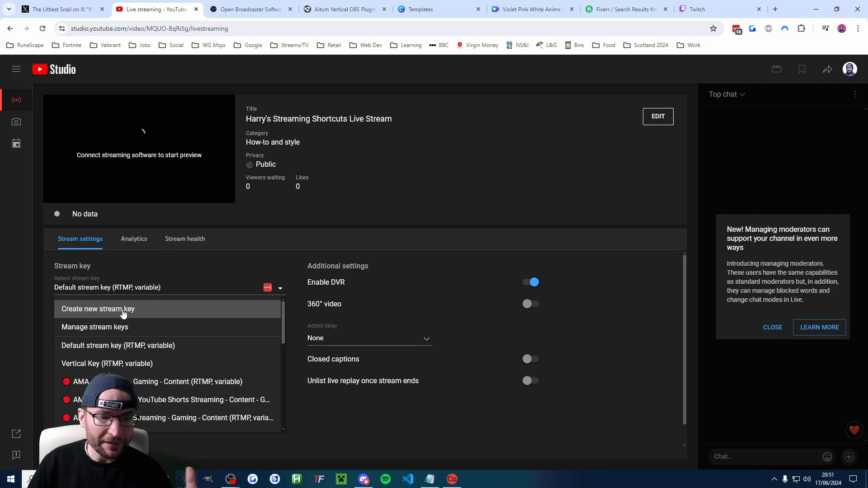
left_click(123, 311)
left_click(337, 173)
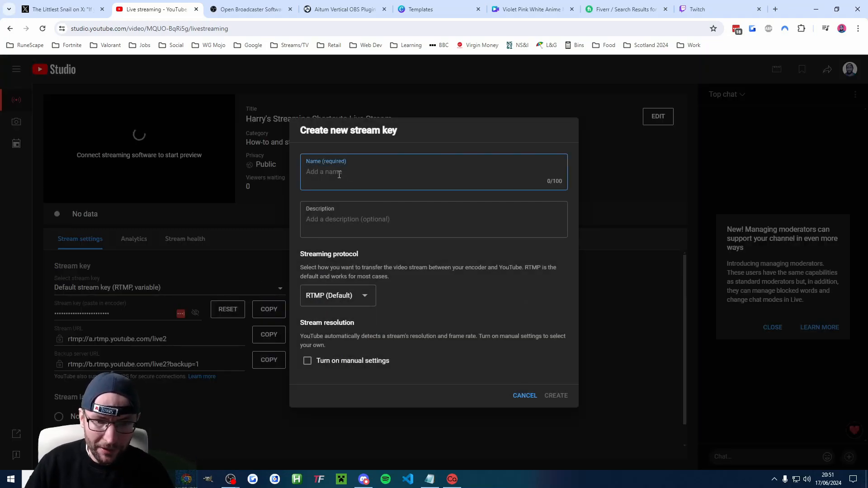
type("YT Shorts 3")
type("tream KEy")
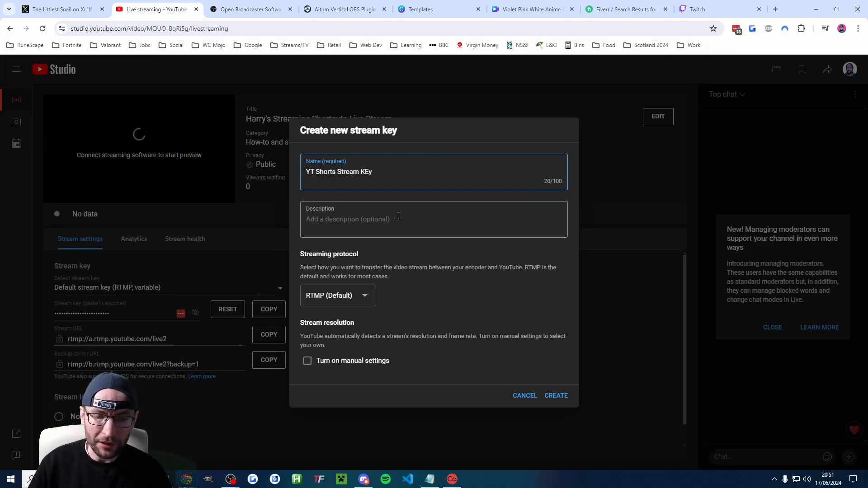
key("BackSpace")
key("BackSpace")
type("ey")
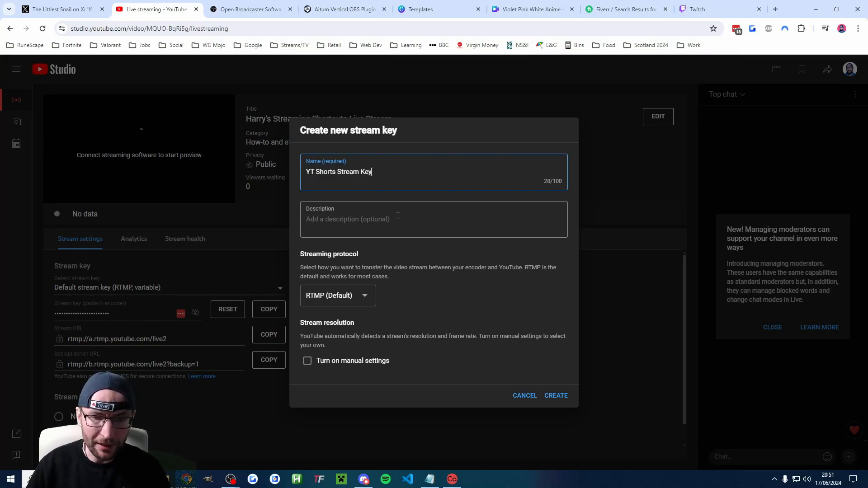
left_click(553, 397)
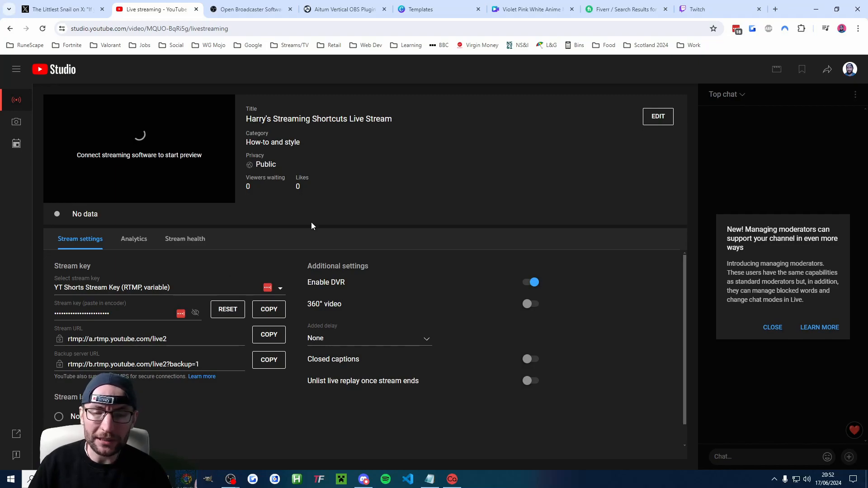
Replace the live stream's title with "LIVE FORTNITE" in the stream's edit settings and review the remaining details
left_click(658, 116)
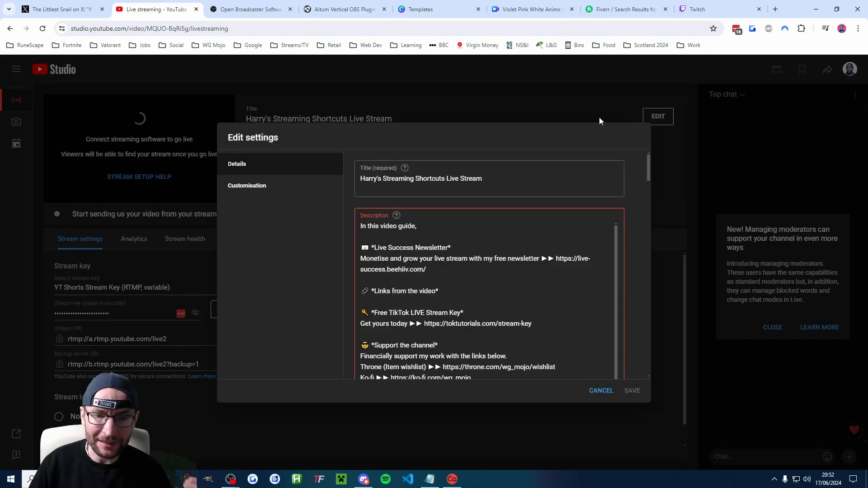
triple_click(444, 178)
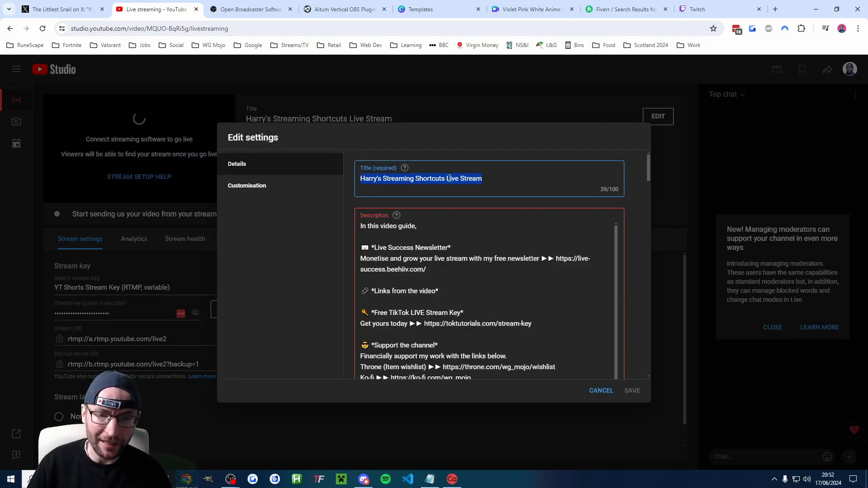
key("BackSpace")
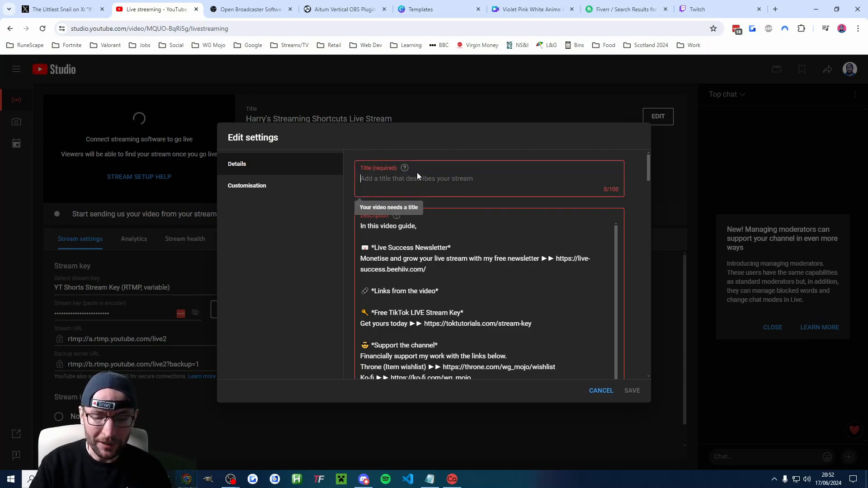
type("LIVE FORTNIO")
key("BackSpace")
type("TE")
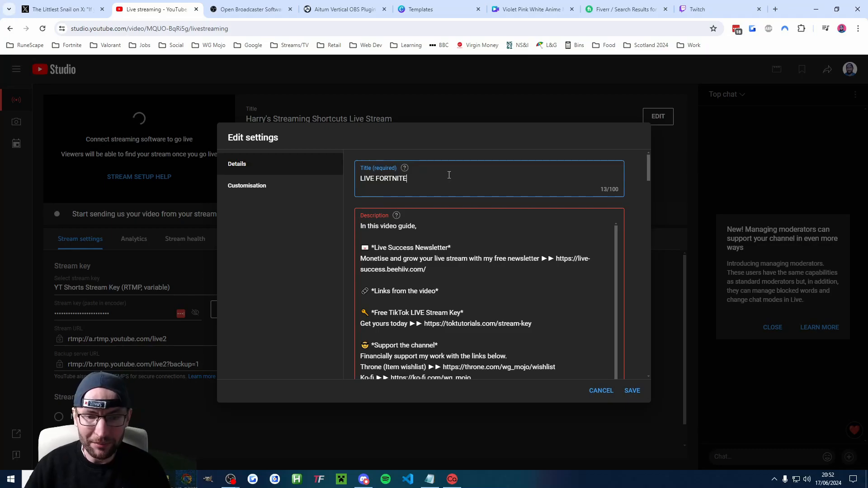
scroll(480, 185, "down", 6)
scroll(468, 268, "up", 5)
scroll(468, 268, "up", 1)
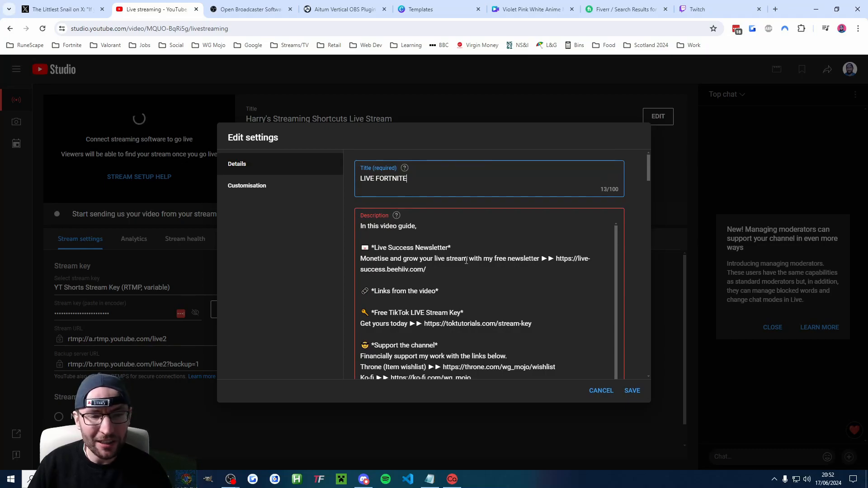
Enable live chat replay in the live stream's customisation settings
left_click(269, 186)
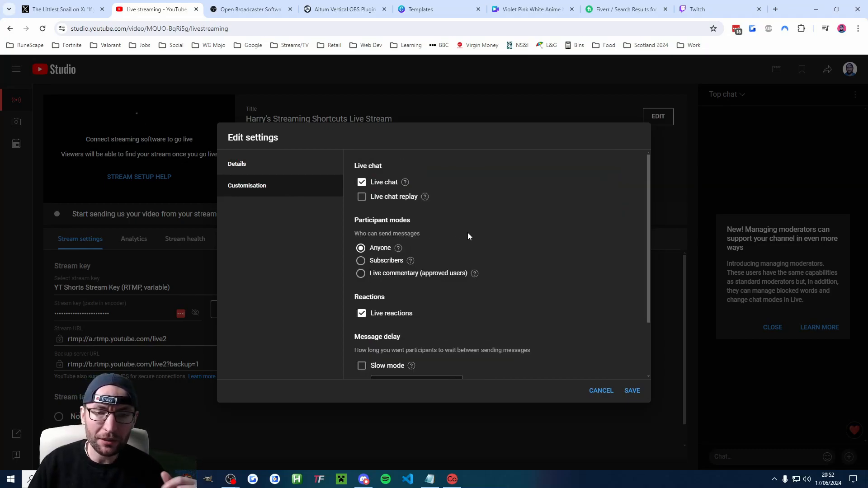
left_click(362, 198)
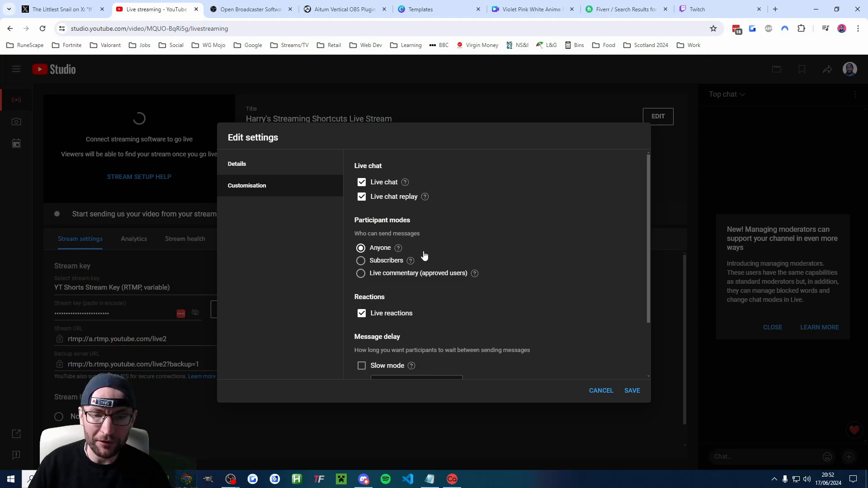
Try restricting who can send chat messages to Subscribers, look at the minimum subscribe time, and restore Anyone
scroll(424, 255, "down", 1)
left_click(362, 221)
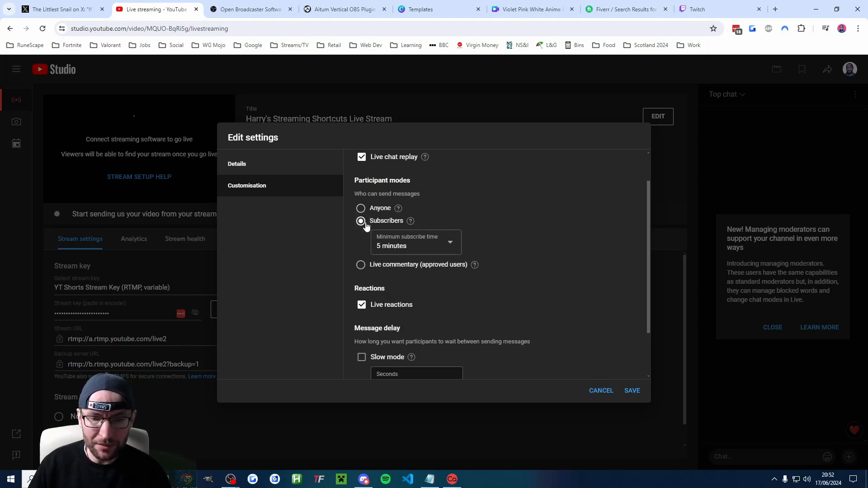
left_click(389, 243)
left_click(627, 301)
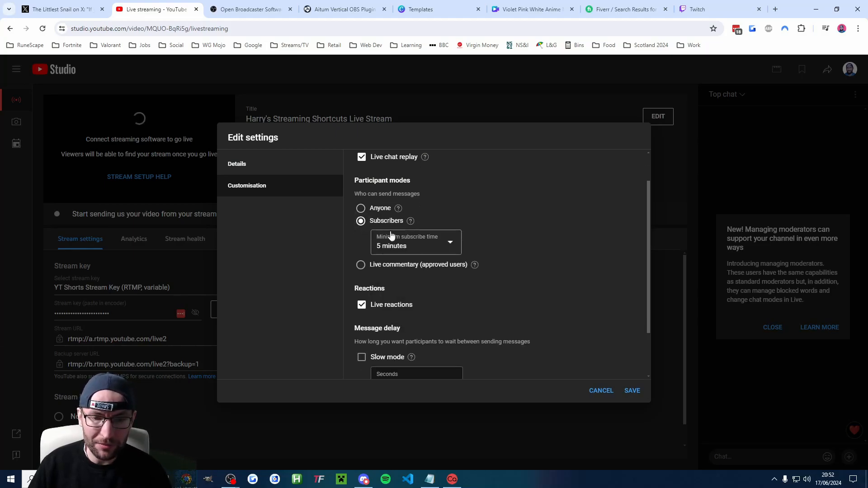
left_click(378, 208)
Turn on slow mode with a 7-second message delay, save the stream's edit settings and dismiss the moderators notice
scroll(407, 271, "down", 1)
left_click(361, 295)
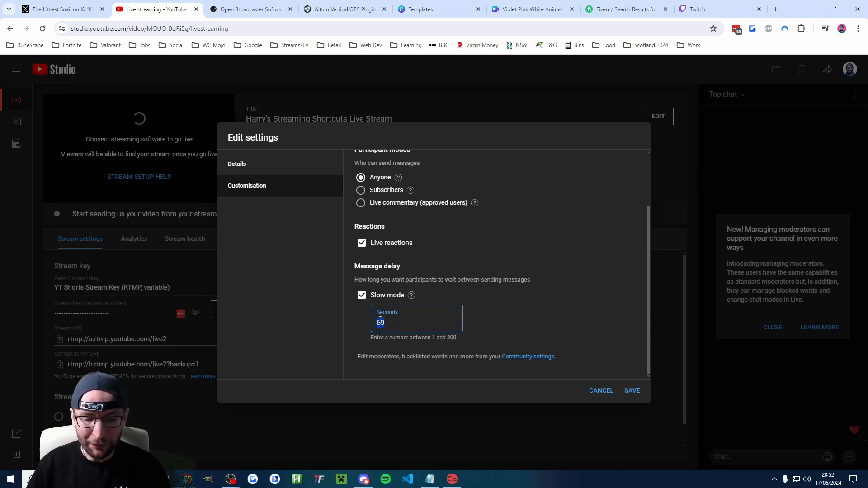
left_click(596, 332)
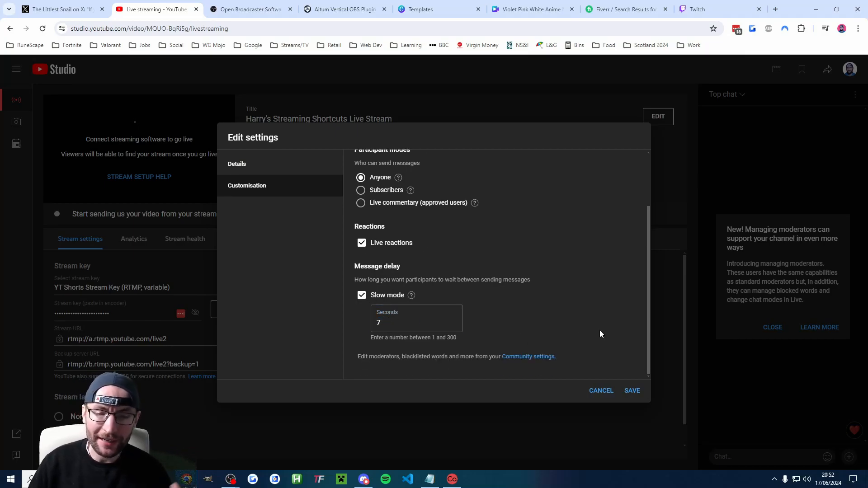
scroll(570, 323, "up", 2)
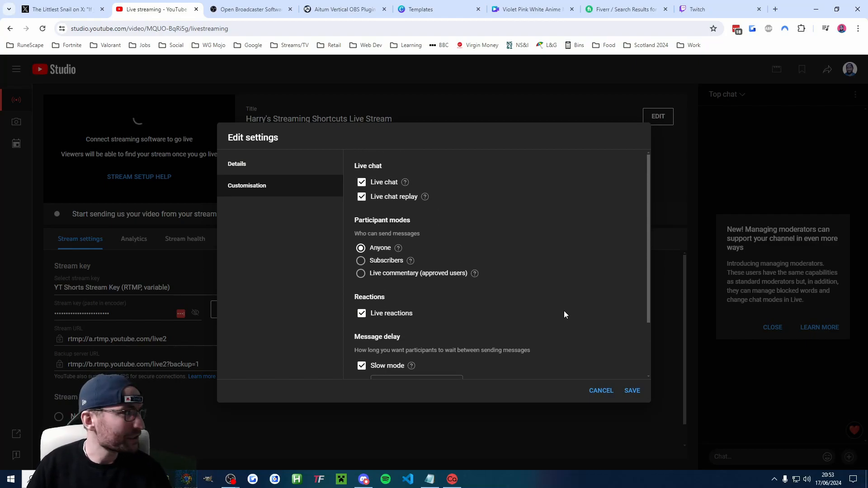
scroll(483, 282, "down", 2)
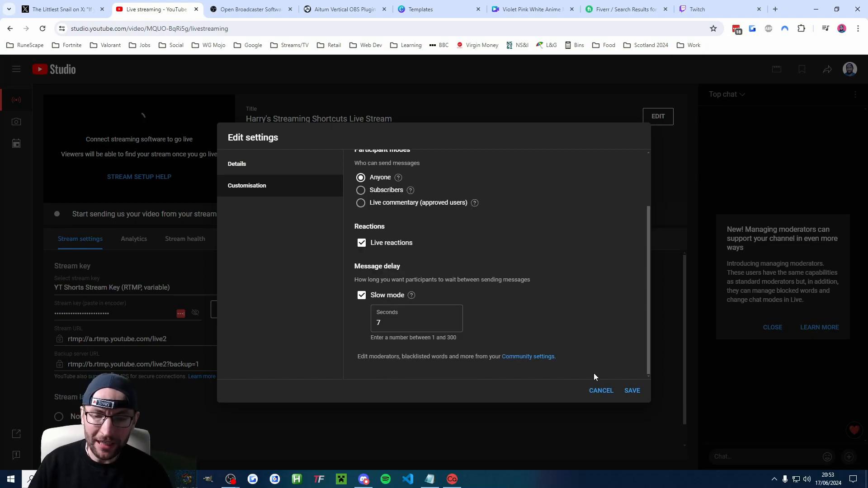
left_click(634, 392)
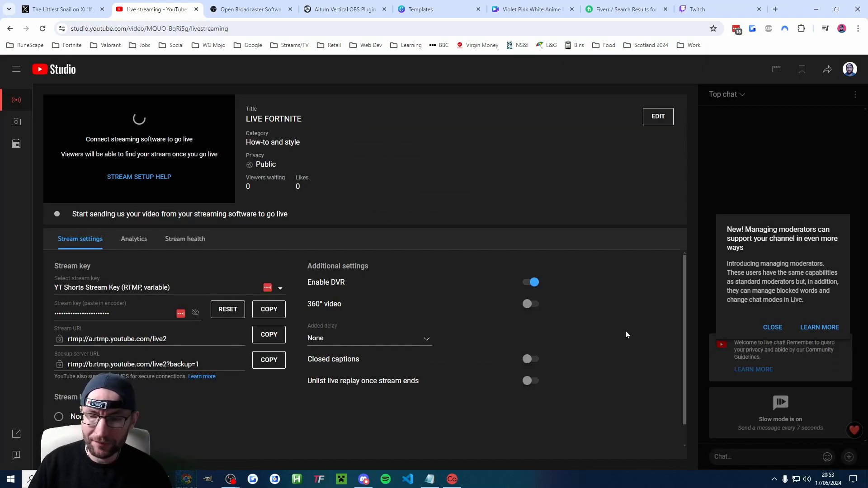
left_click(773, 330)
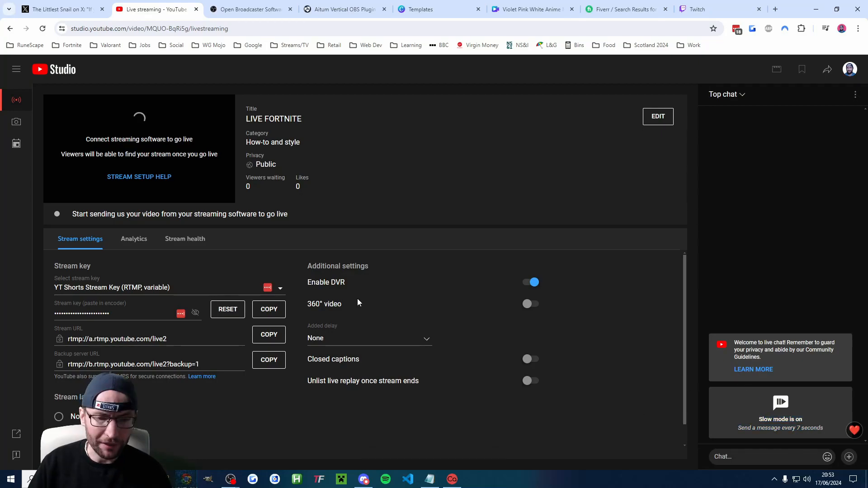
Examine the stream's additional settings and the broadcast type and visibility in its edit settings
left_click_drag(307, 267, 556, 377)
left_click(551, 382)
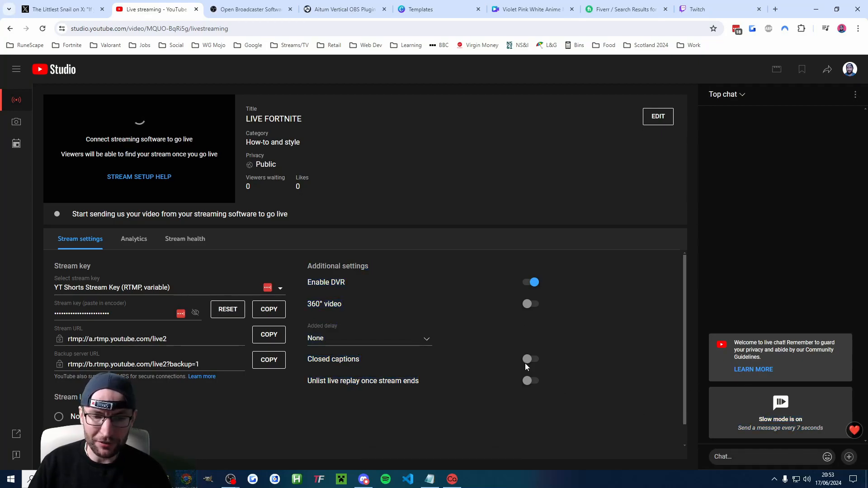
left_click_drag(308, 266, 384, 274)
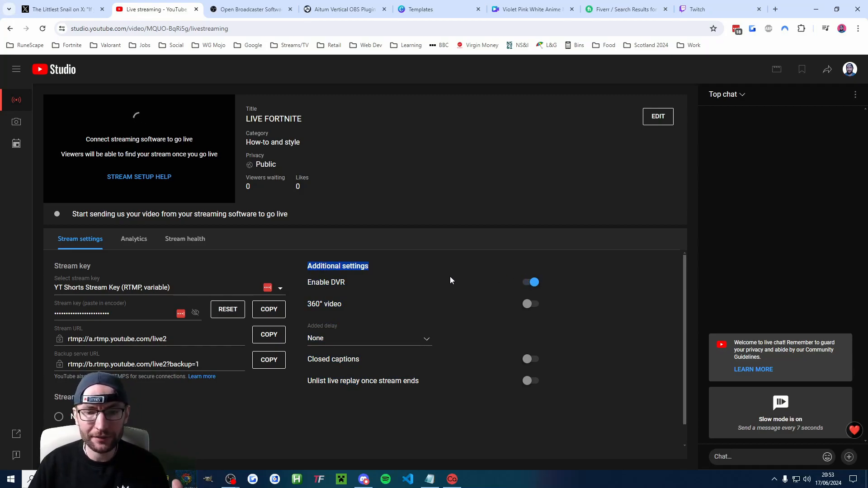
left_click(366, 273)
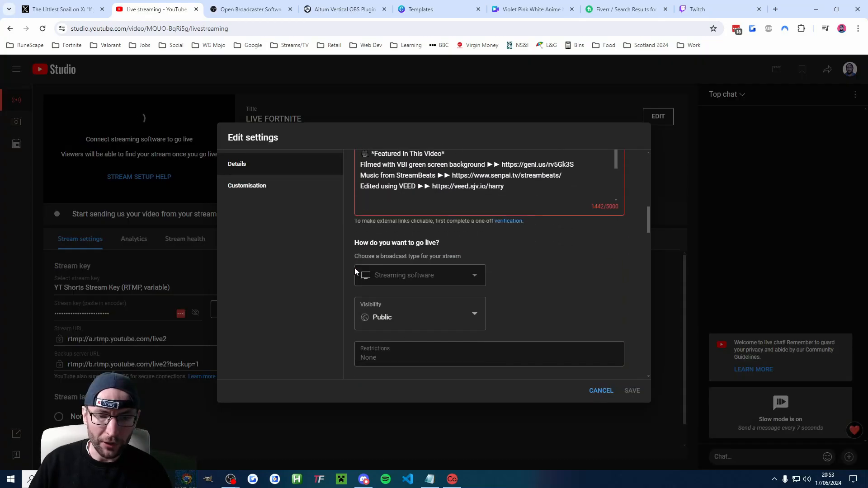
scroll(355, 268, "down", 5)
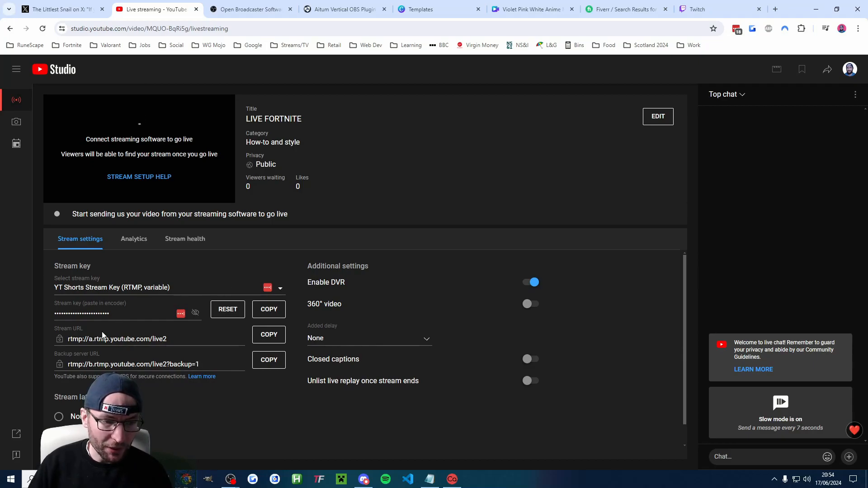
Copy YouTube's stream URL rtmp://a.rtmp.youtube.com/live2 into the server of the YT Shorts output in the OBS Vertical streaming settings
left_click(271, 335)
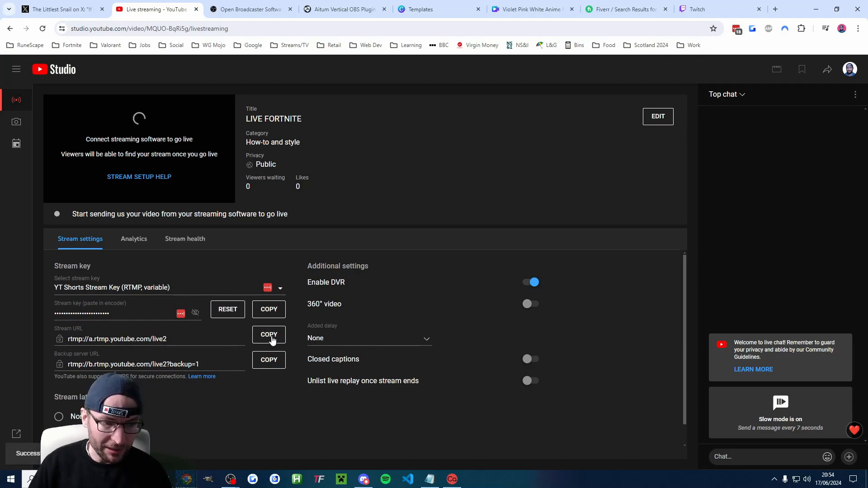
mouse_move(230, 479)
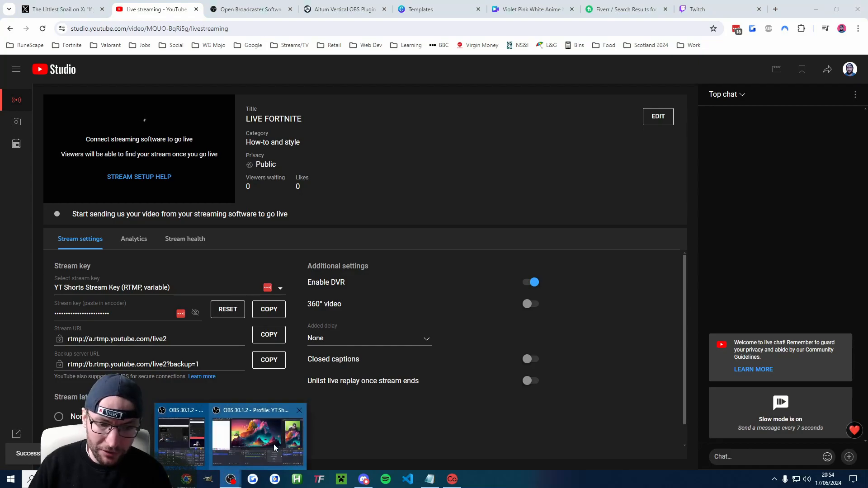
left_click(199, 436)
left_click(832, 306)
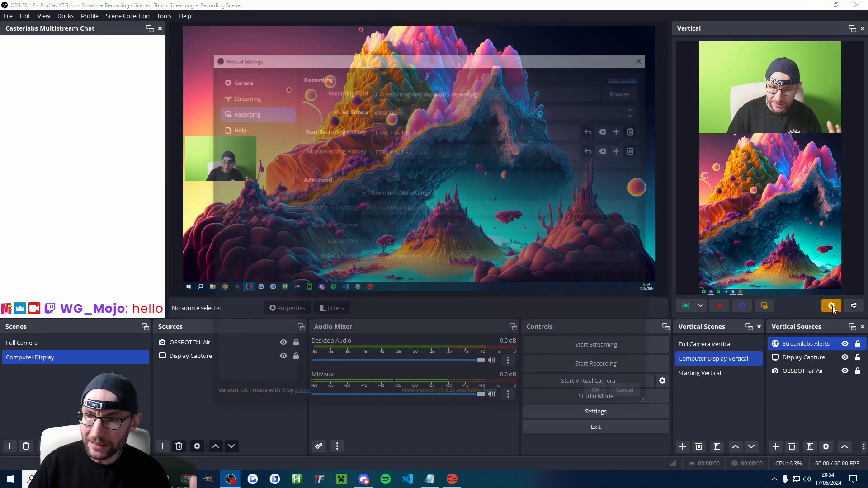
left_click(246, 96)
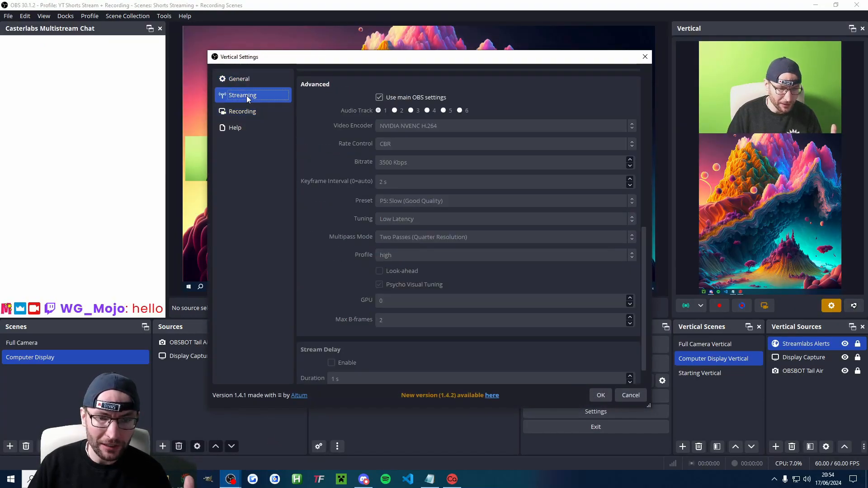
scroll(407, 201, "up", 10)
scroll(370, 184, "up", 2)
triple_click(361, 247)
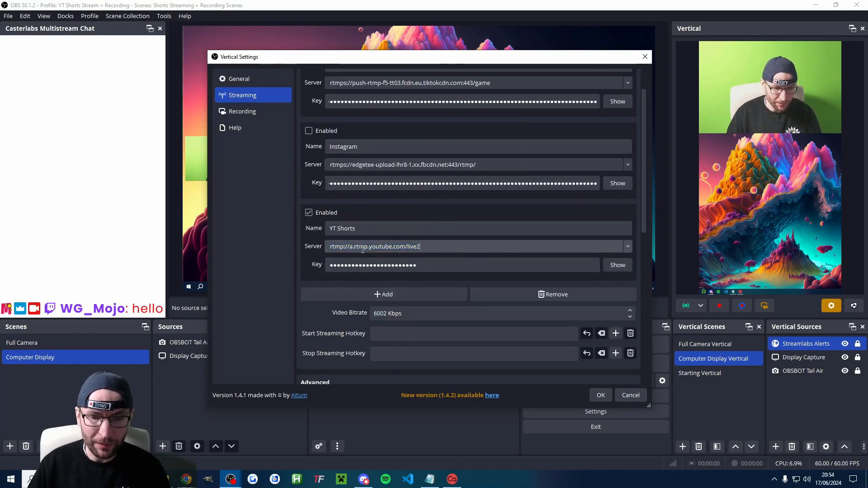
Copy the stream key from YouTube Studio, paste it as the YT Shorts output's key in OBS, and confirm the Vertical settings
left_click(187, 480)
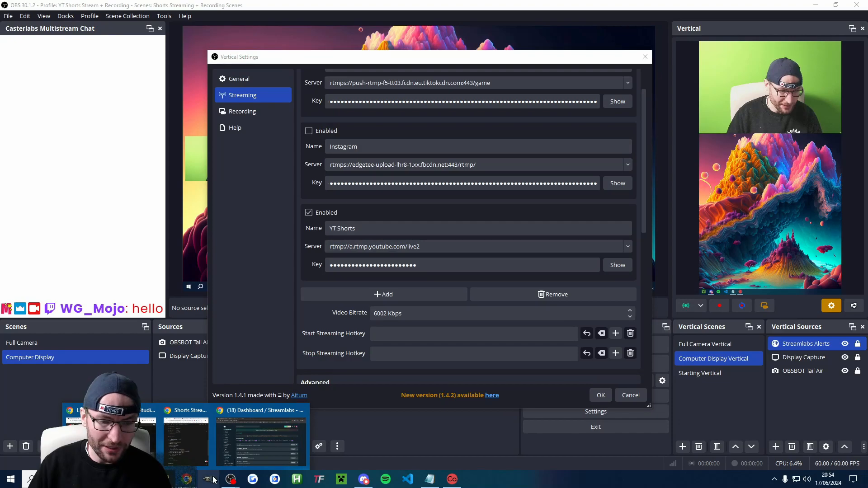
left_click(144, 445)
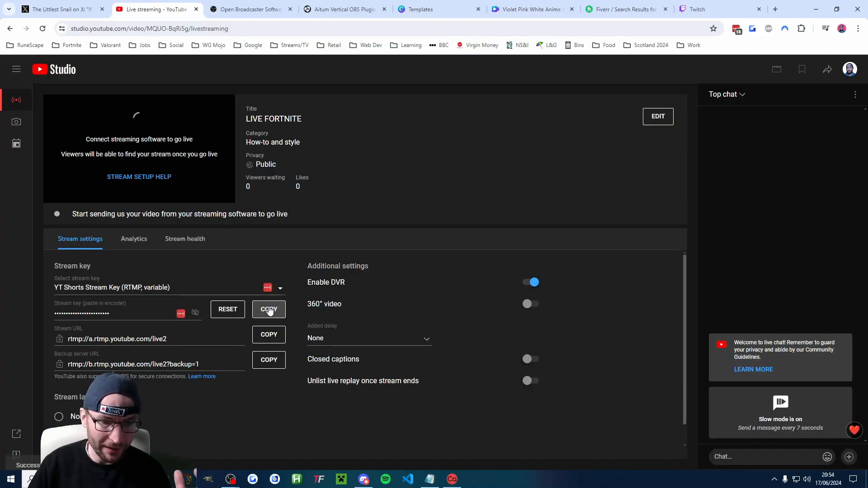
left_click(269, 310)
left_click(235, 478)
left_click(254, 443)
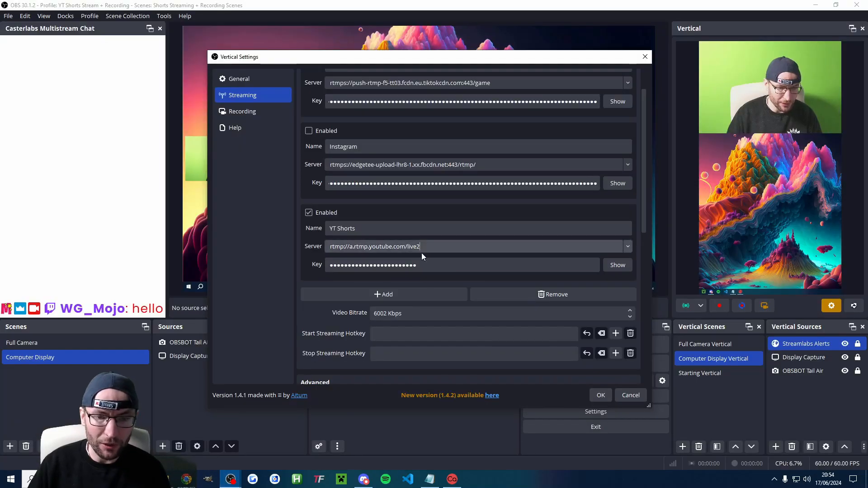
triple_click(379, 268)
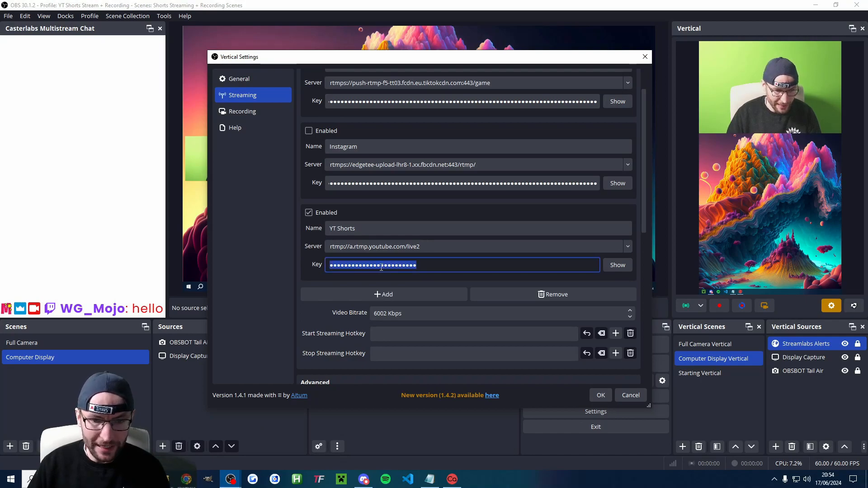
key("ctrl+v")
scroll(497, 316, "up", 1)
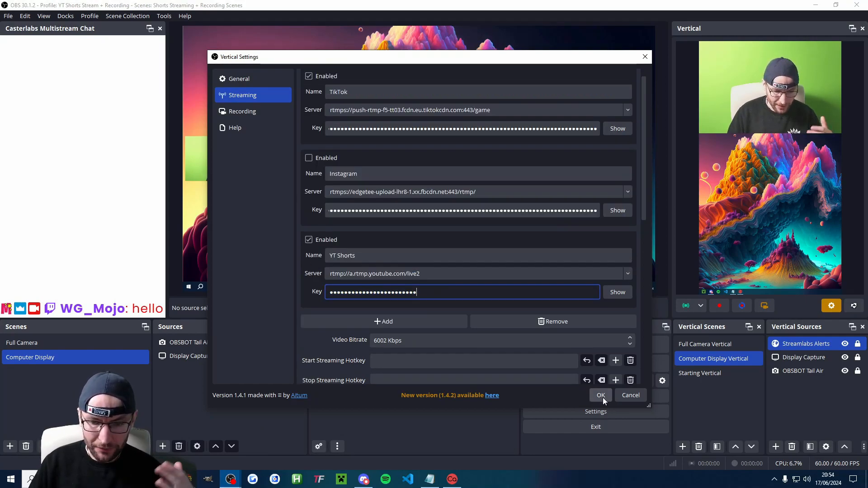
left_click(601, 395)
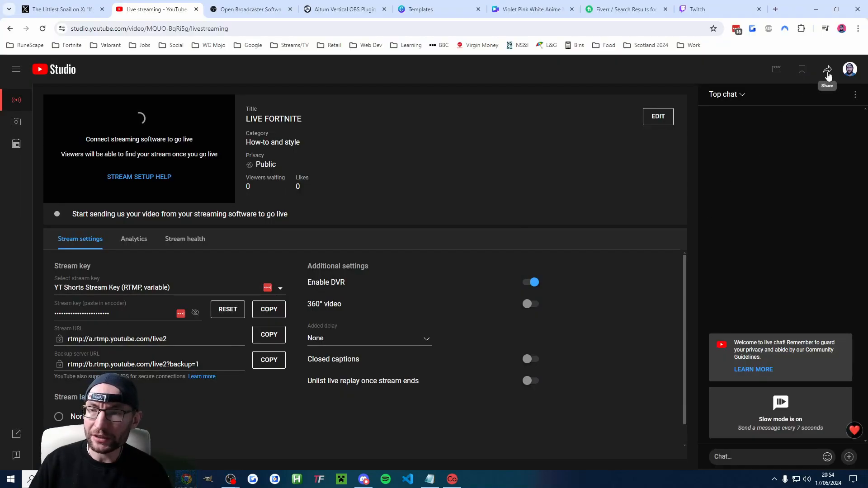
View the video link in the YouTube live stream's share options and close them
left_click(829, 75)
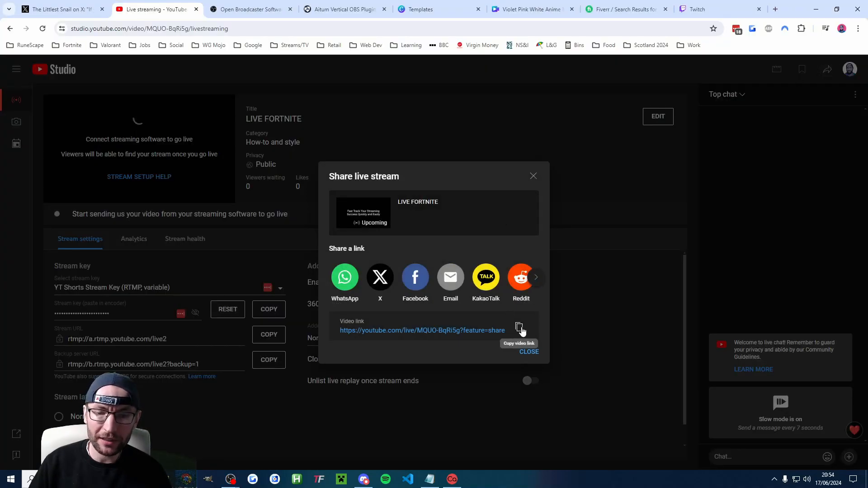
left_click(529, 352)
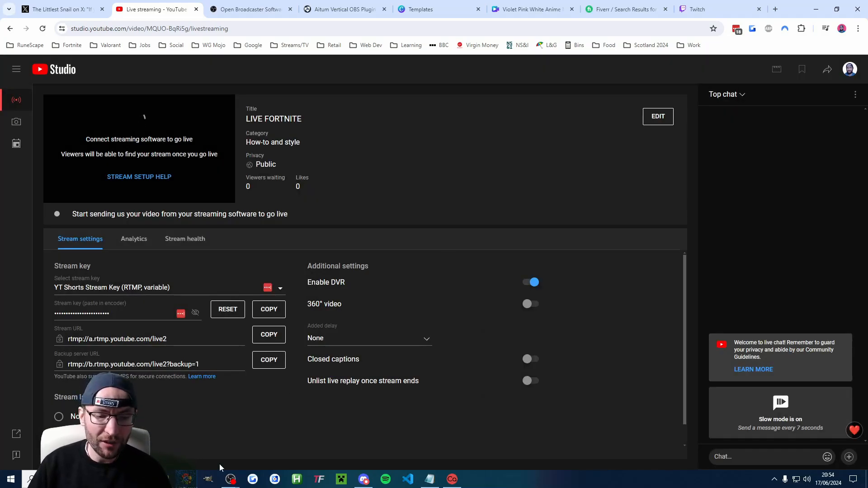
Switch to OBS and view the Vertical canvas's choices for starting TikTok, YT Shorts or all outputs, without starting any
left_click(230, 480)
left_click(251, 432)
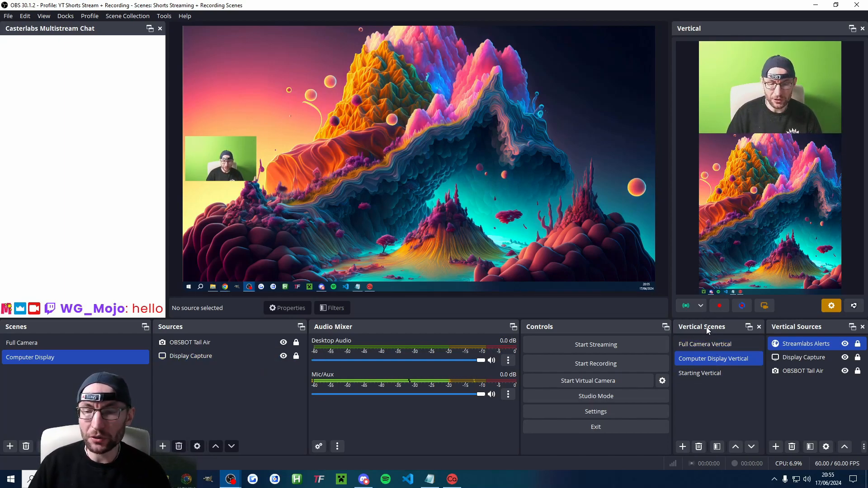
left_click(702, 307)
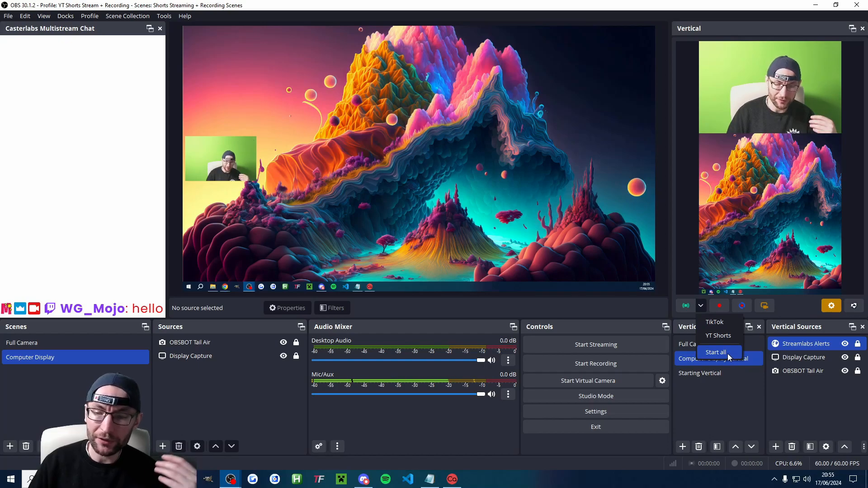
left_click(791, 332)
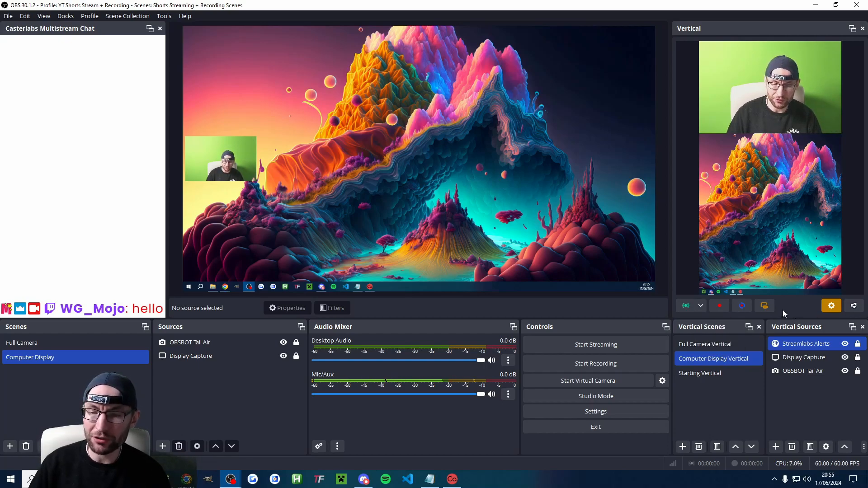